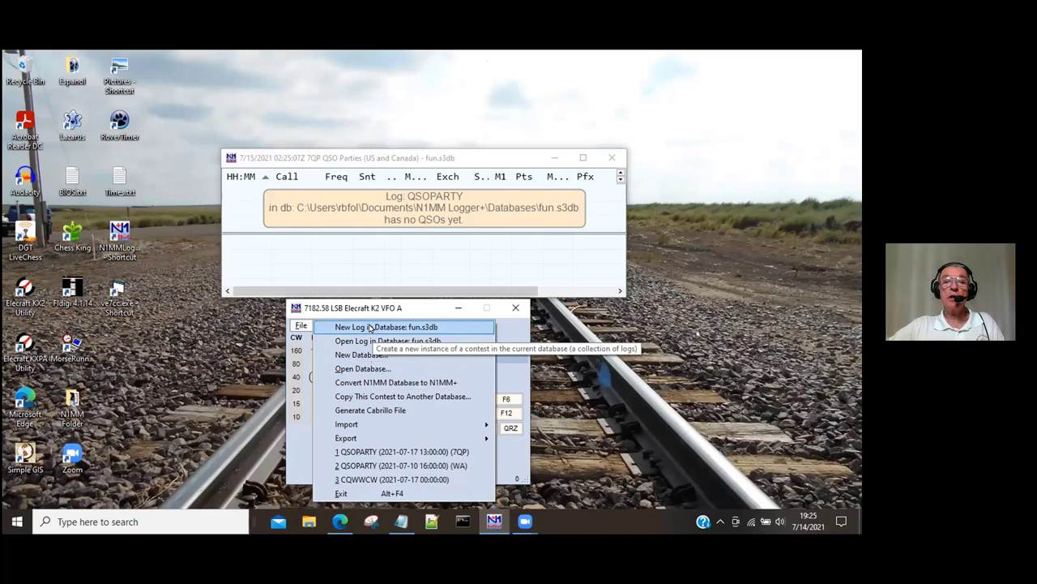
Start a new log in the fun.s3db database and choose QSOPARTY as its log type.
click(371, 327)
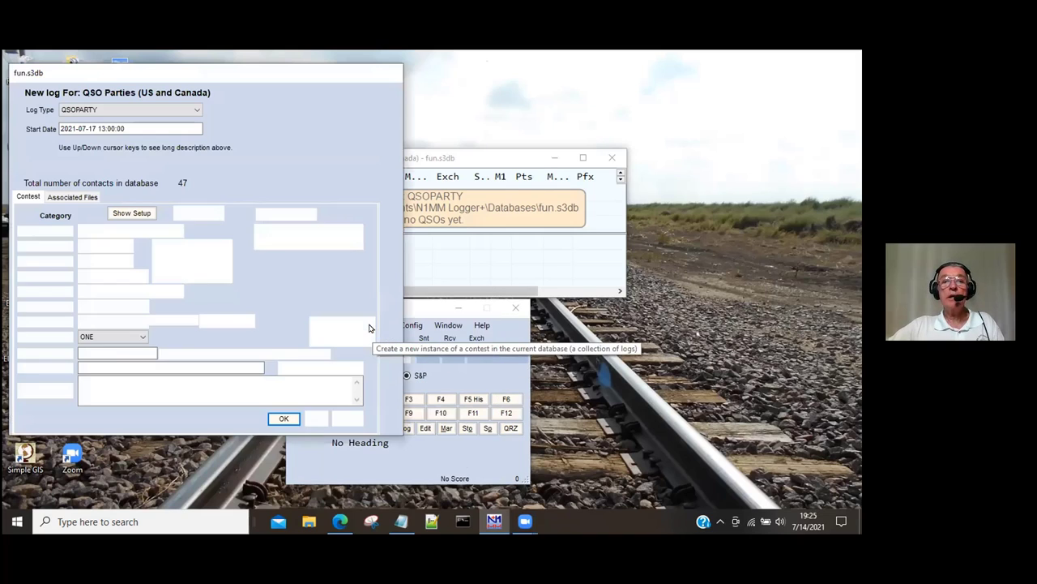
click(113, 111)
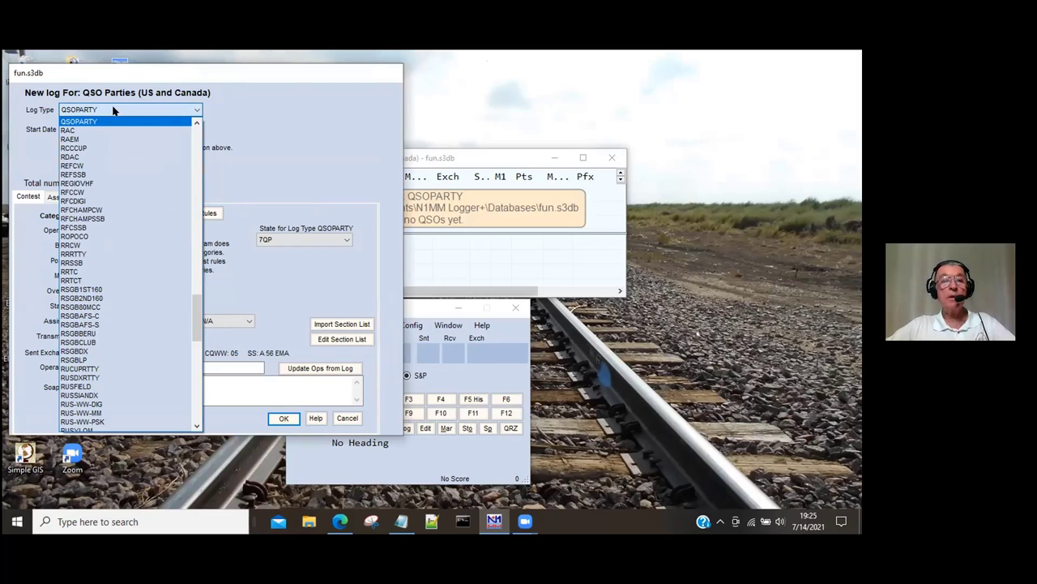
key(c)
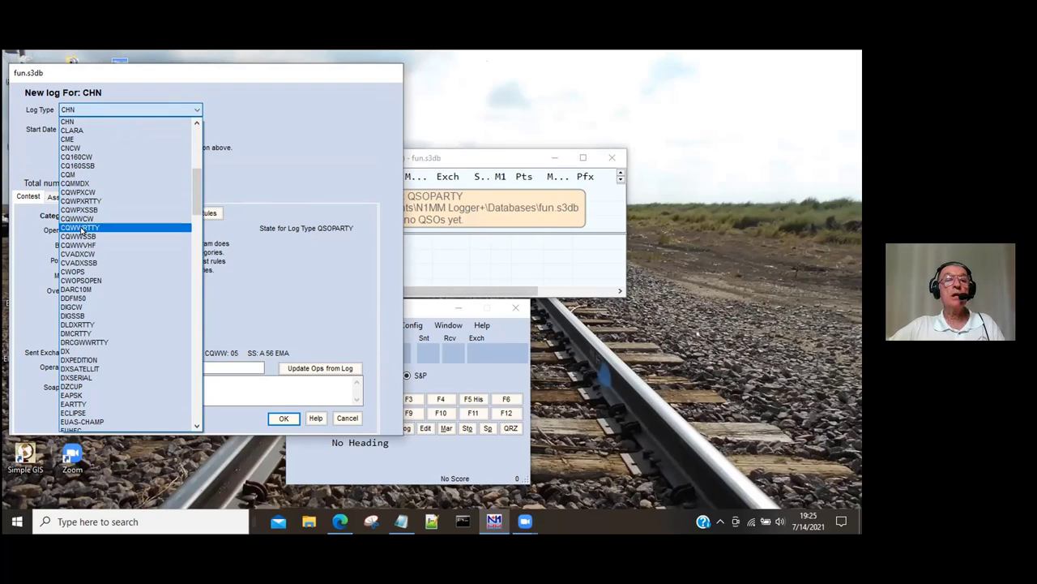
click(106, 114)
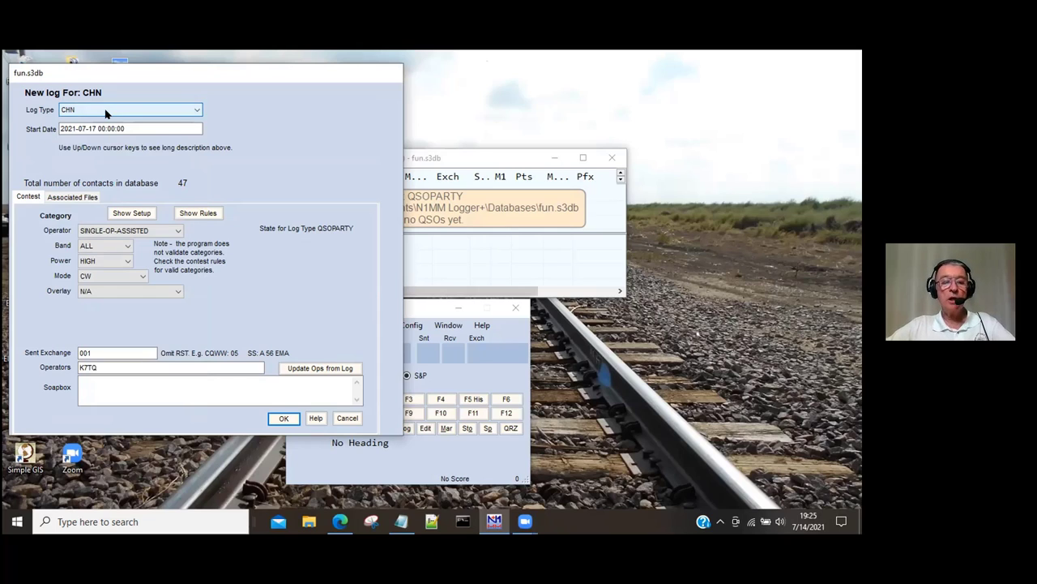
key(q)
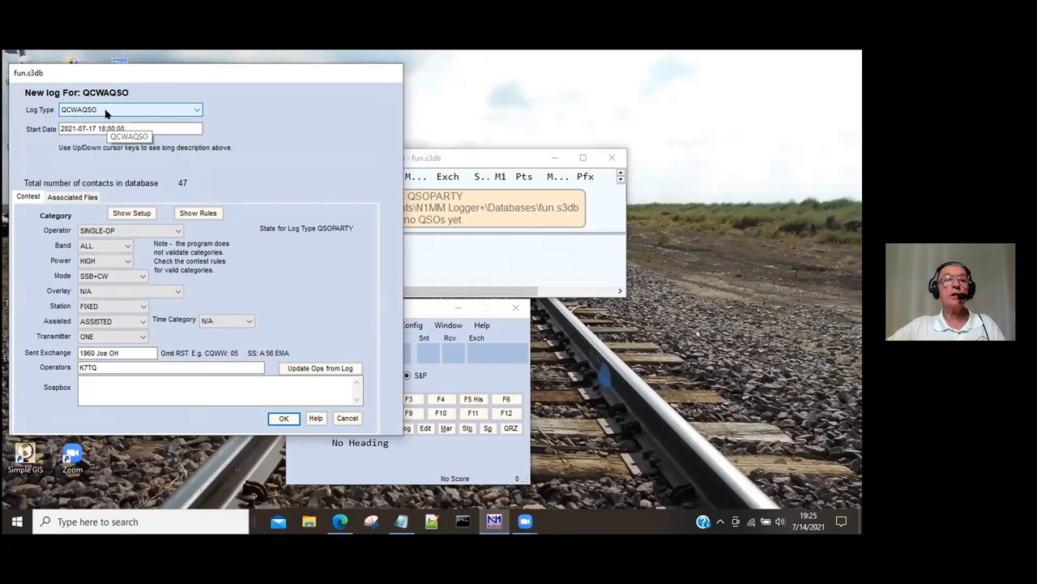
click(105, 111)
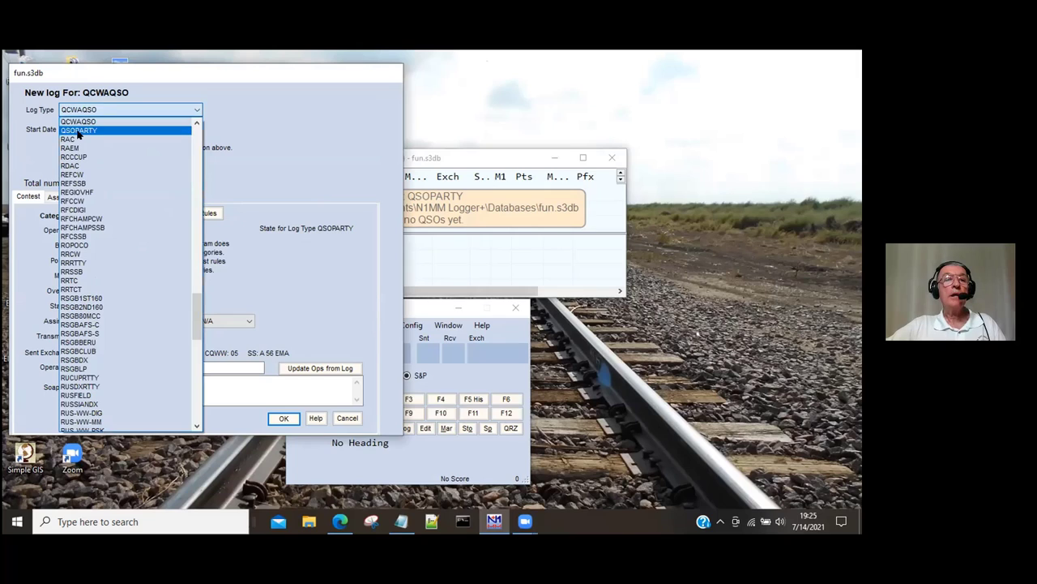
click(78, 131)
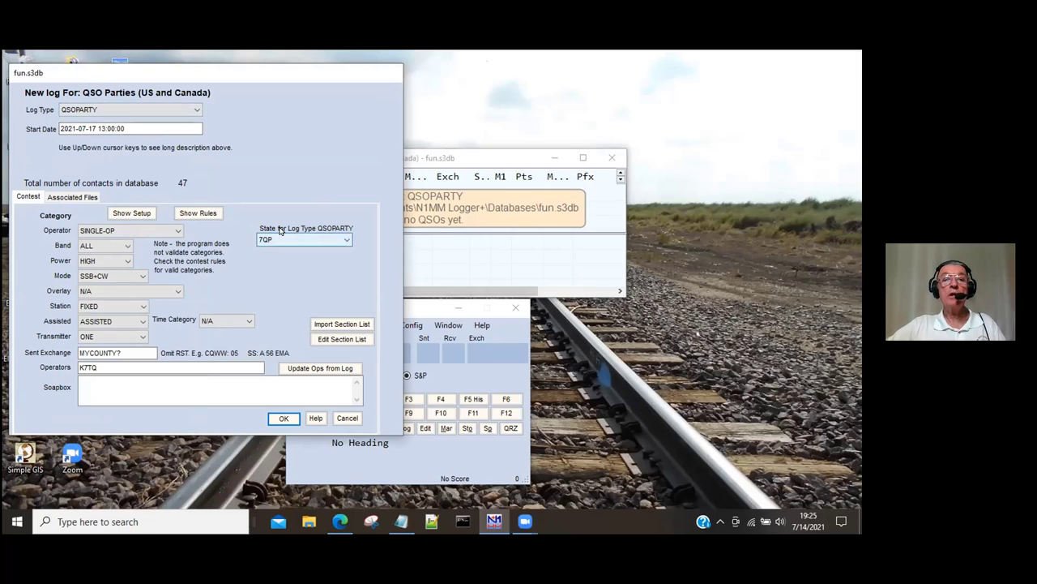
Set the state for the QSO party log to WA.
click(343, 239)
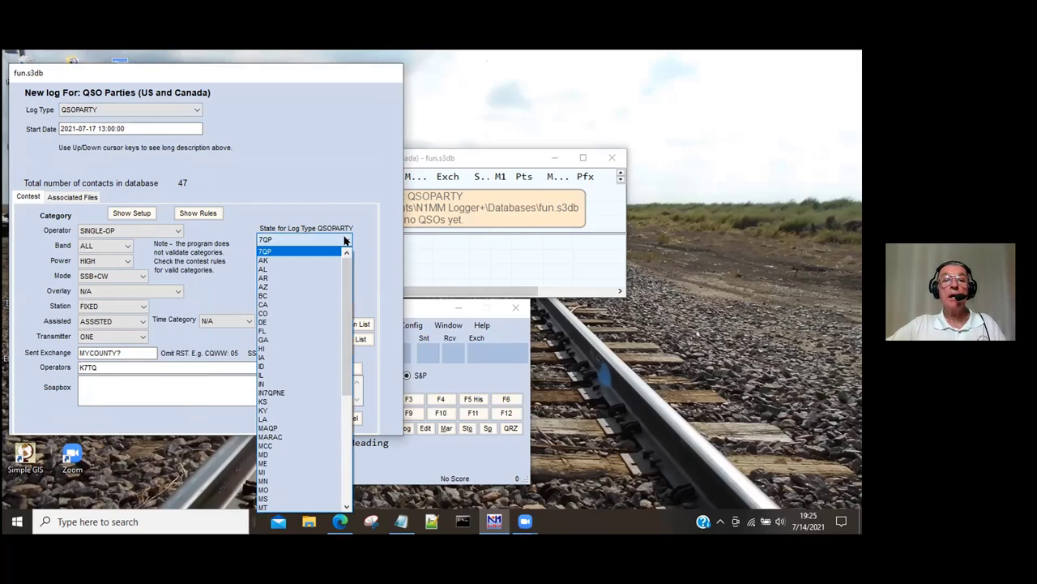
drag(348, 272, 348, 379)
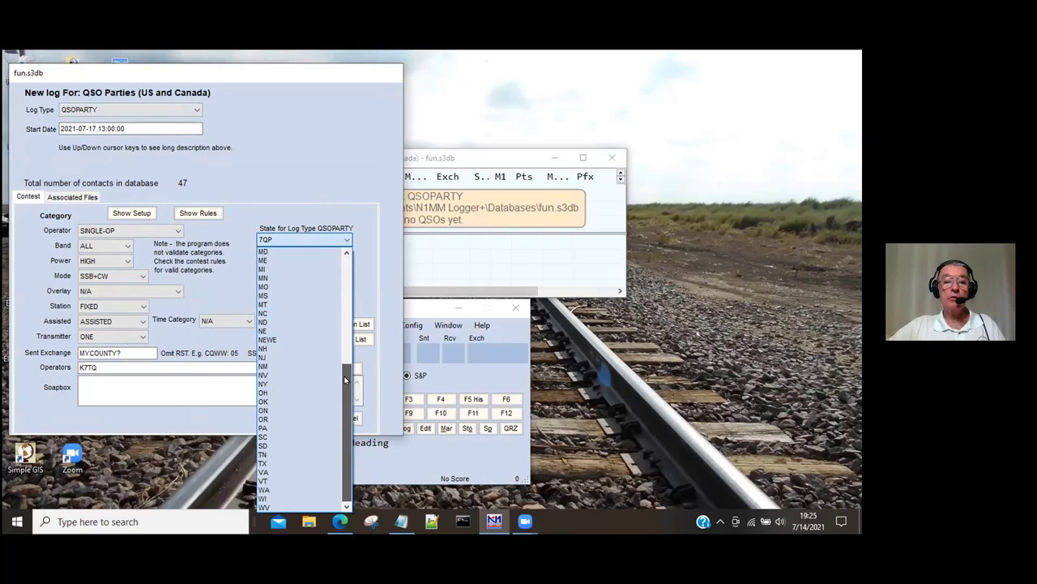
click(268, 490)
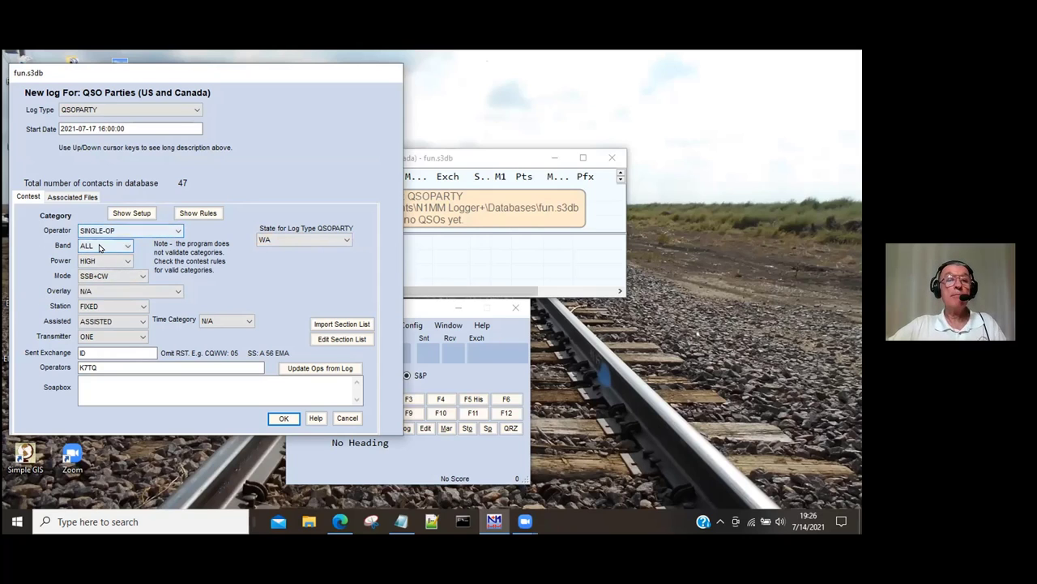
Set the log's power category to LOW and keep the assisted category at ASSISTED.
click(99, 260)
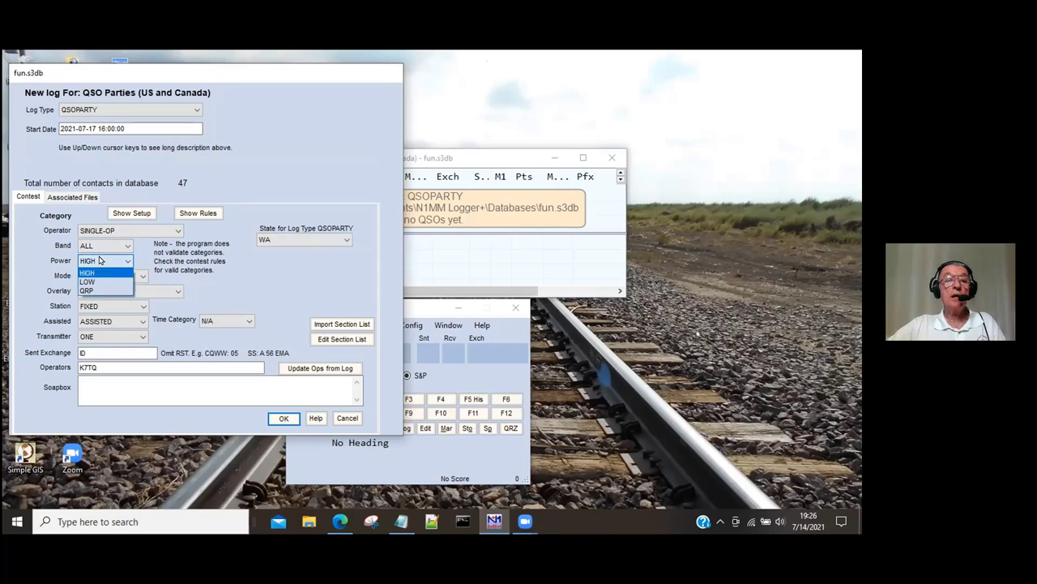
click(91, 280)
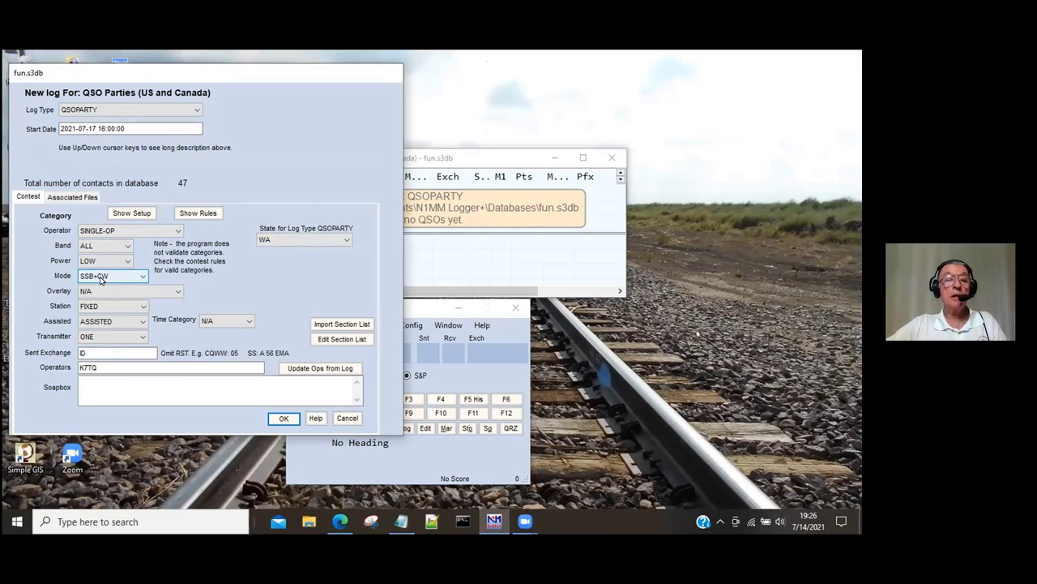
click(108, 322)
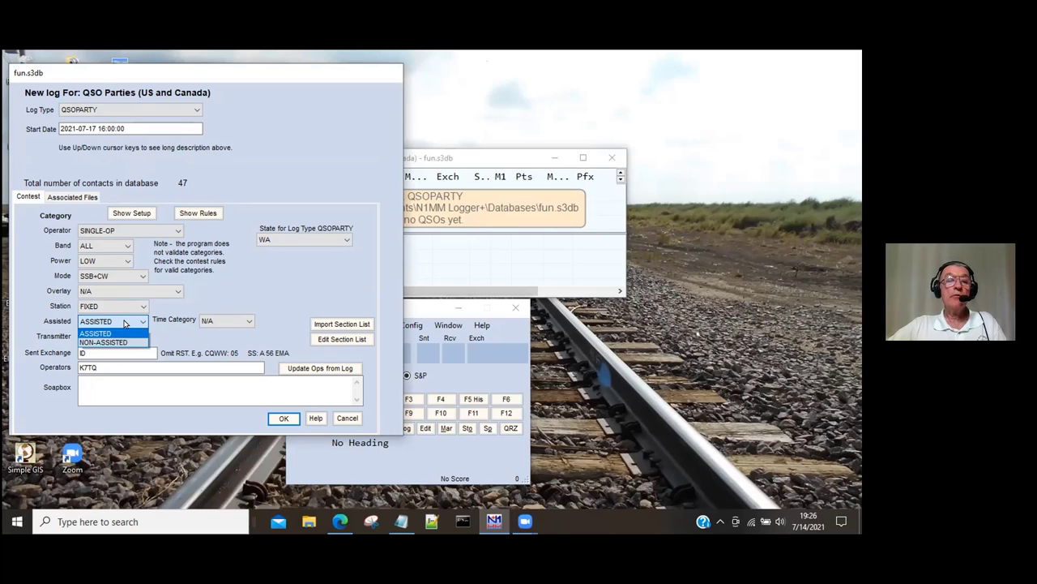
click(124, 324)
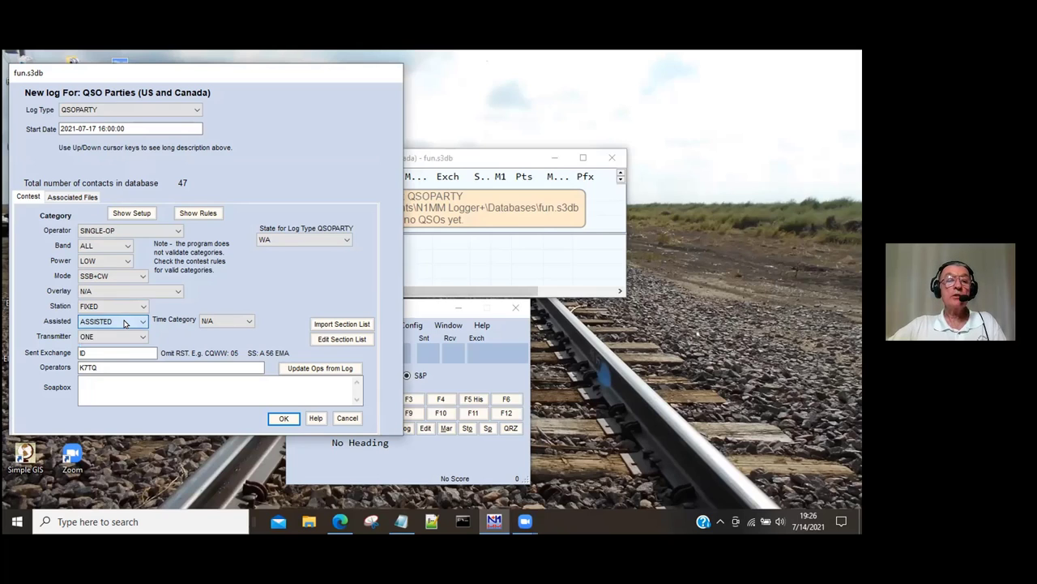
Create the Washington QSO party log with ID as the sent exchange and acknowledge the party configuration notice.
click(85, 352)
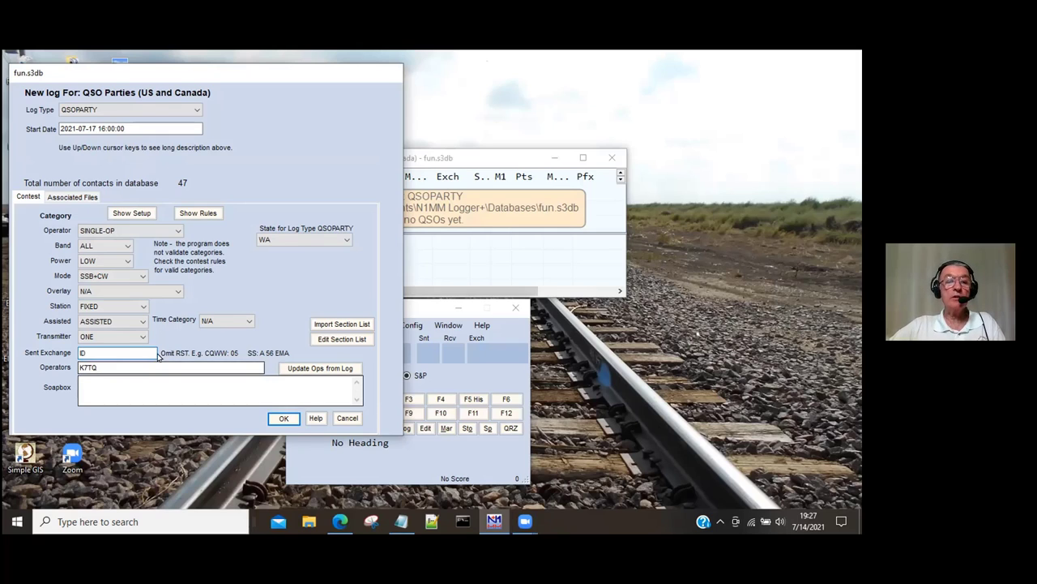
click(276, 418)
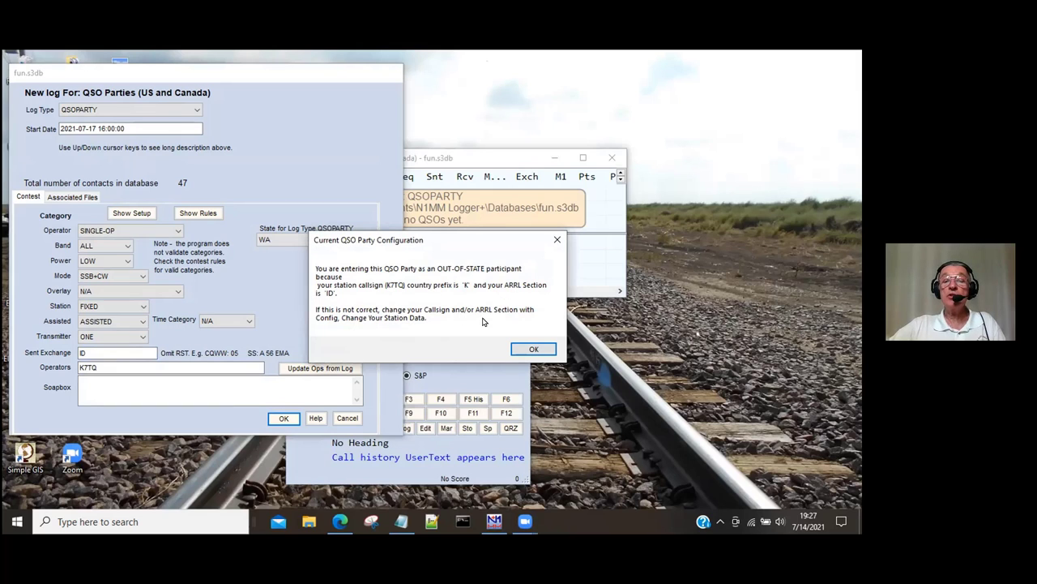
click(522, 349)
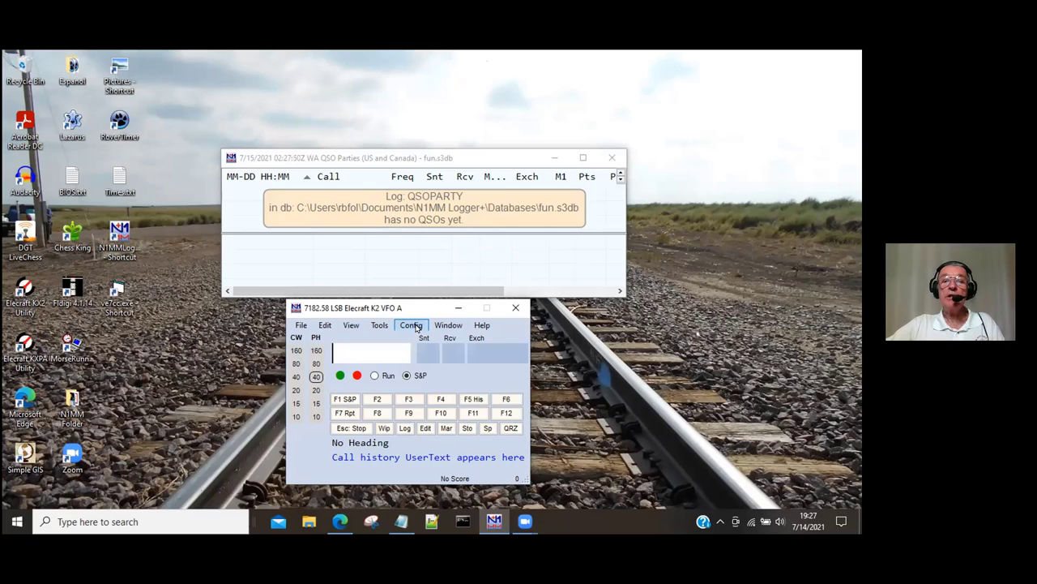
Check the ARRL section in the station data and accept the station information.
click(414, 325)
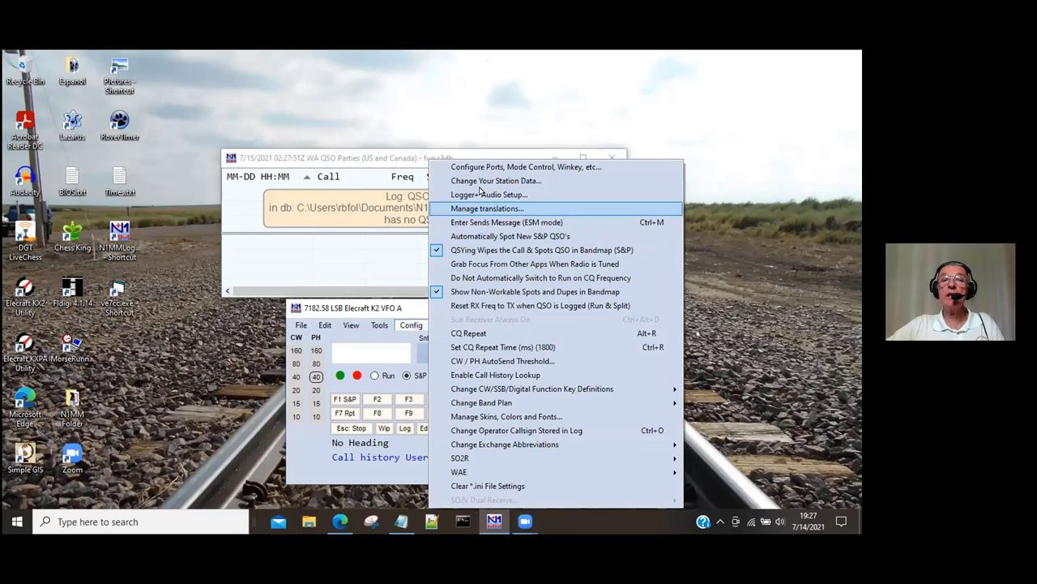
click(484, 182)
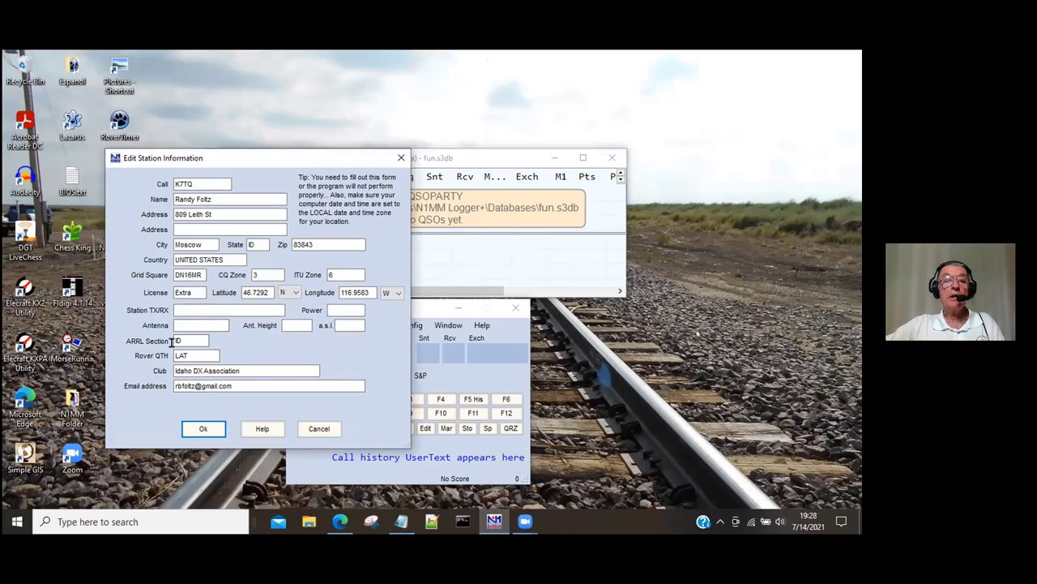
click(184, 340)
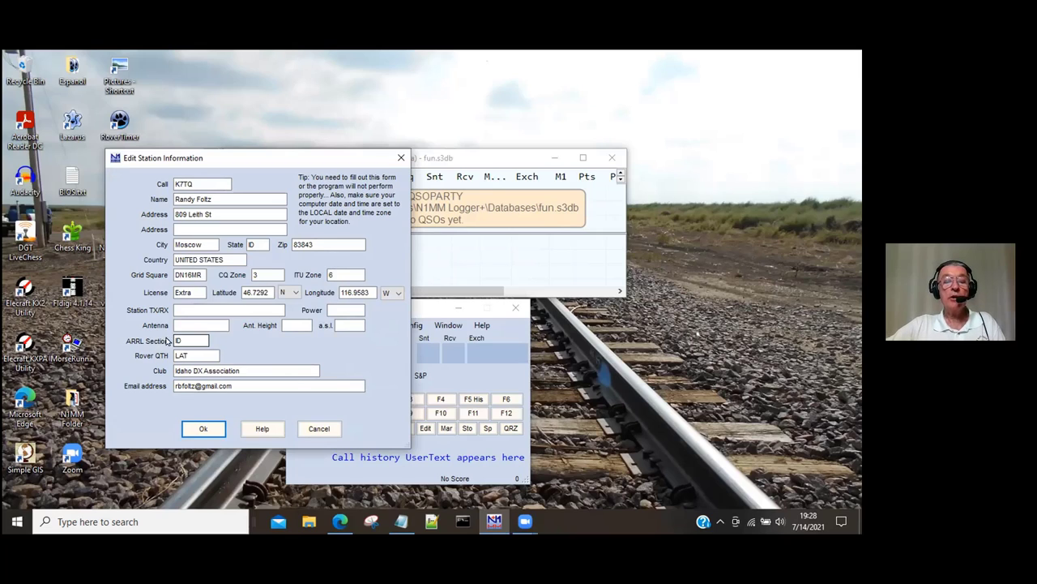
click(204, 430)
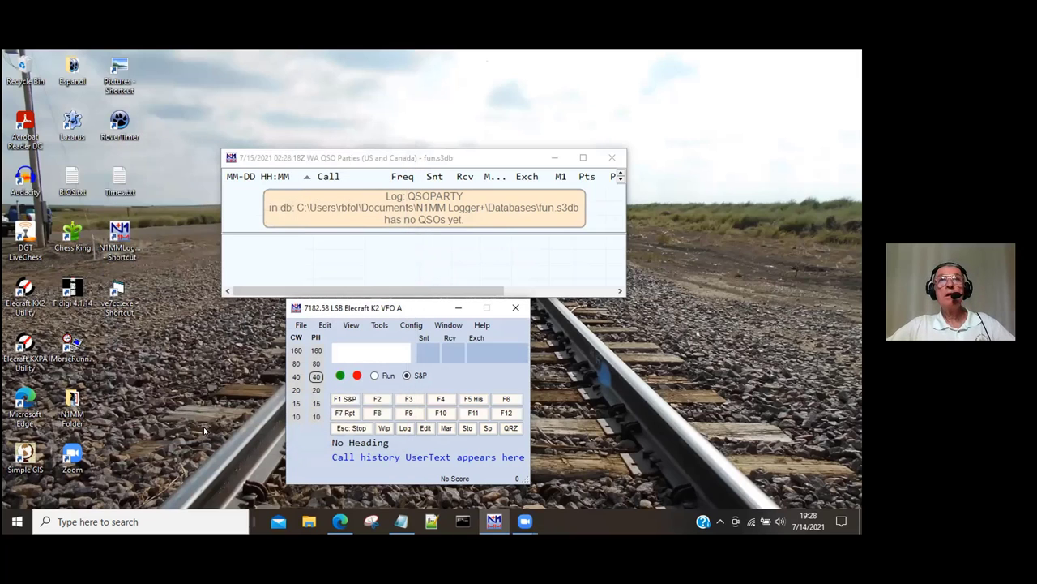
In the port configuration, assign the first hardware row to port COM3 with the Elecraft K2 radio.
click(411, 325)
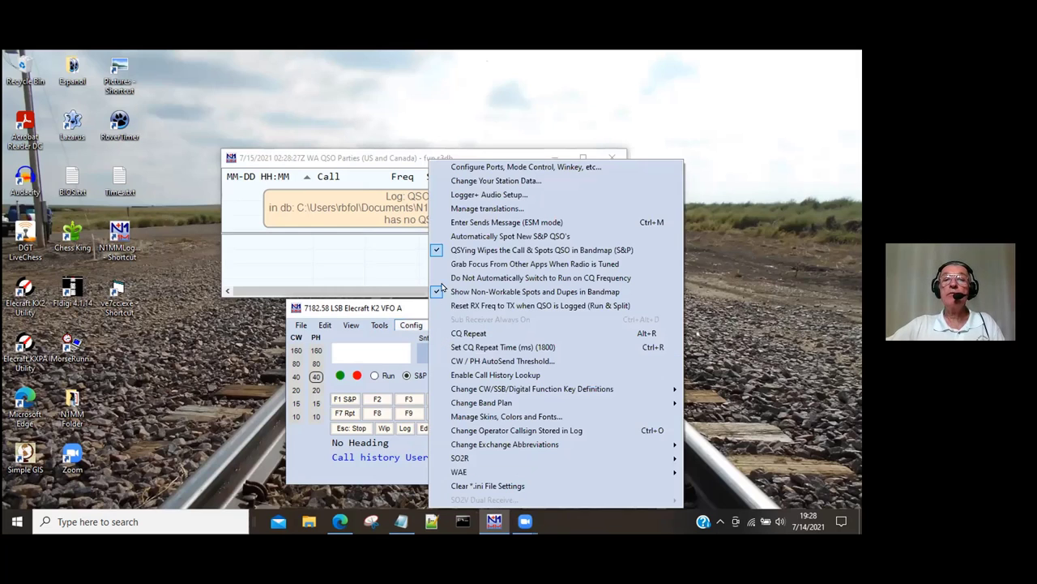
click(483, 167)
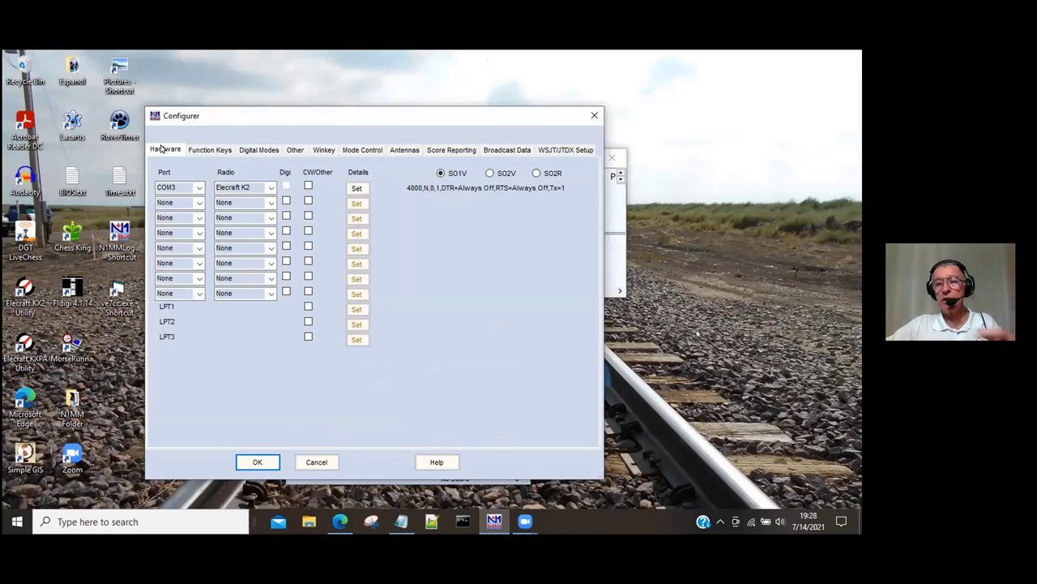
click(197, 187)
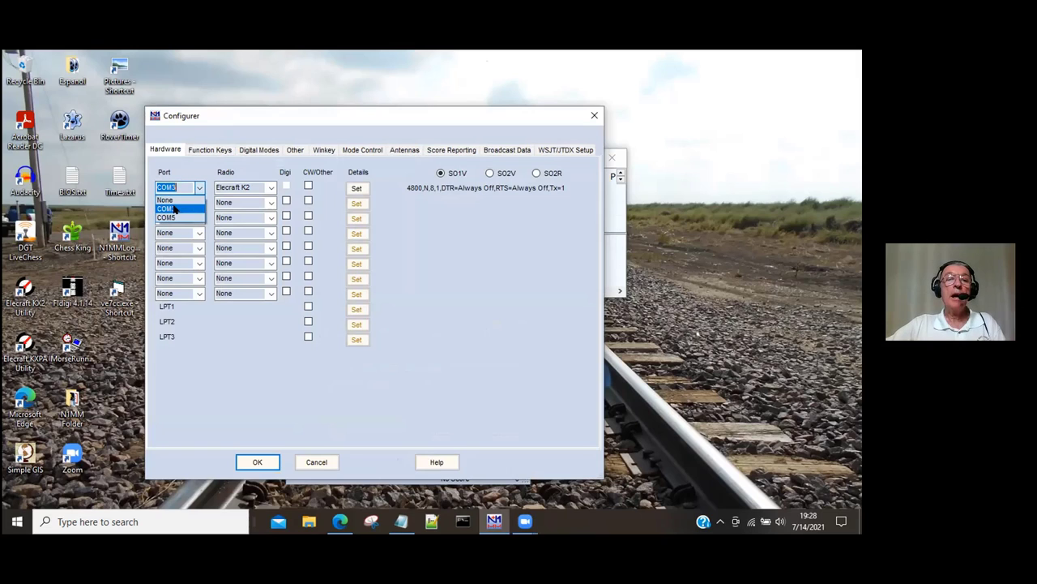
click(173, 209)
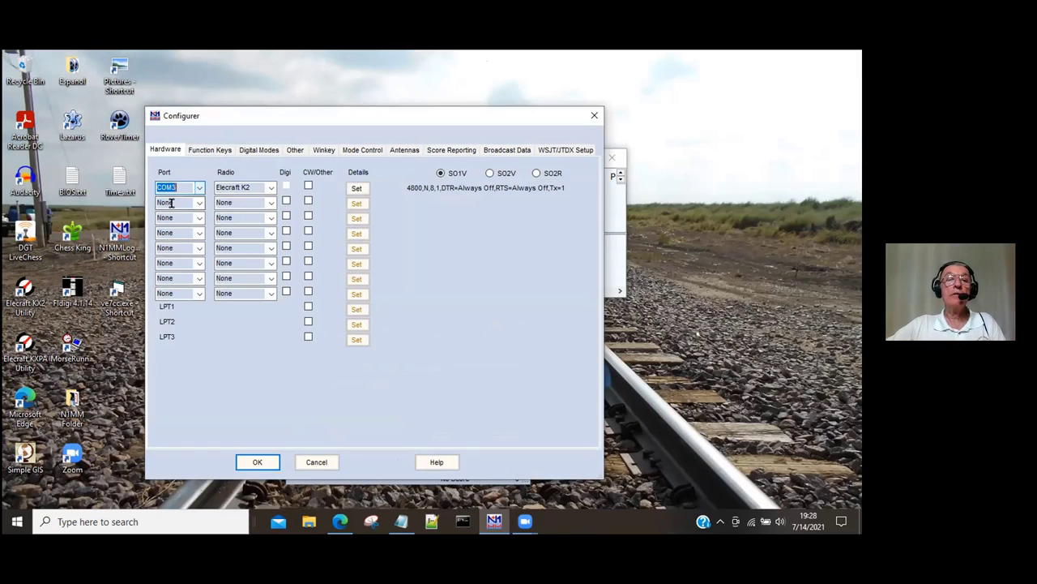
click(271, 190)
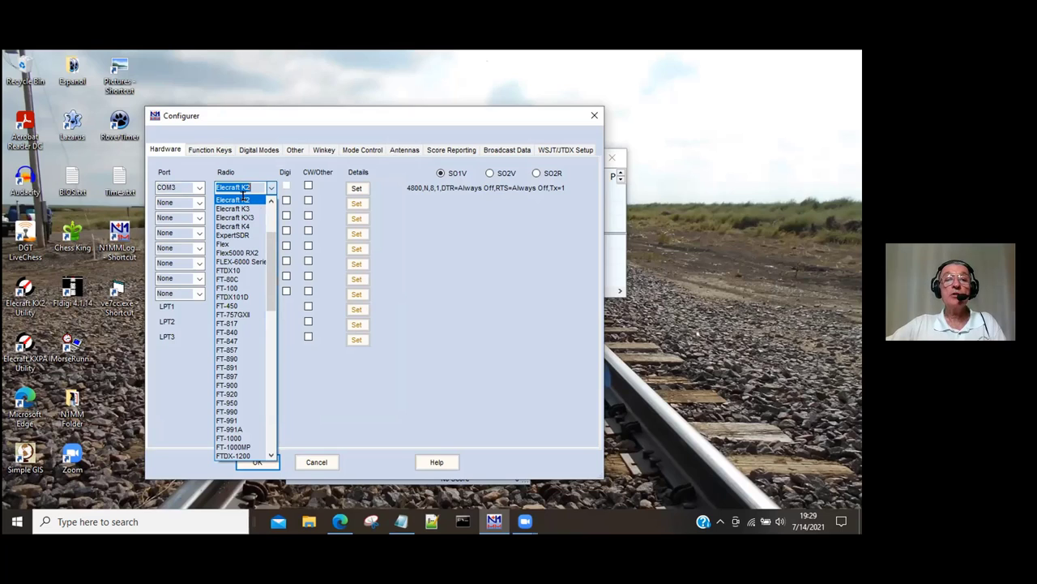
click(243, 193)
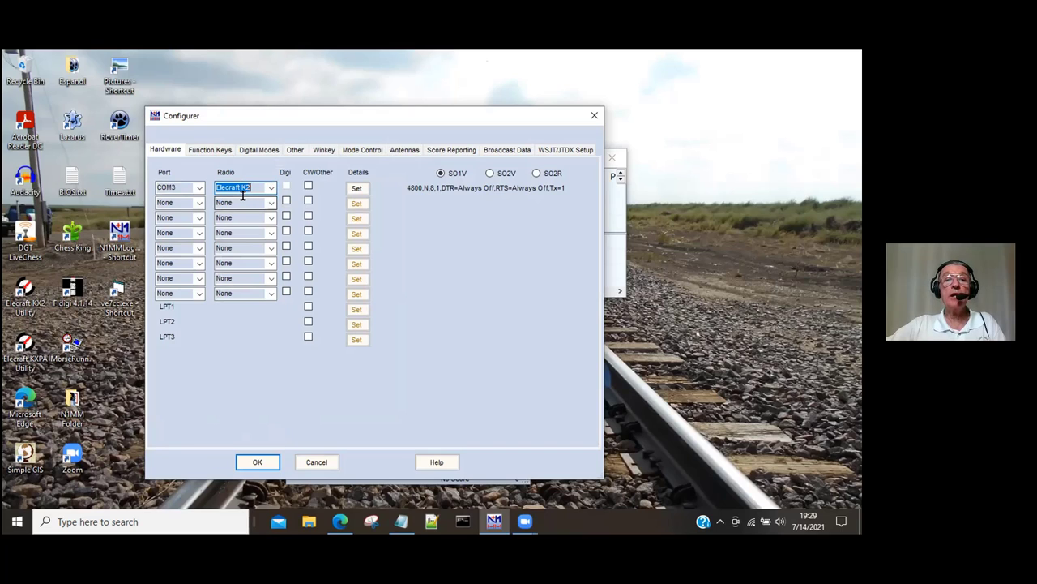
Review the COM3 speed, data bits, stop bits, RTS and radio number against the suggested Elecraft K2 settings and accept them.
click(357, 188)
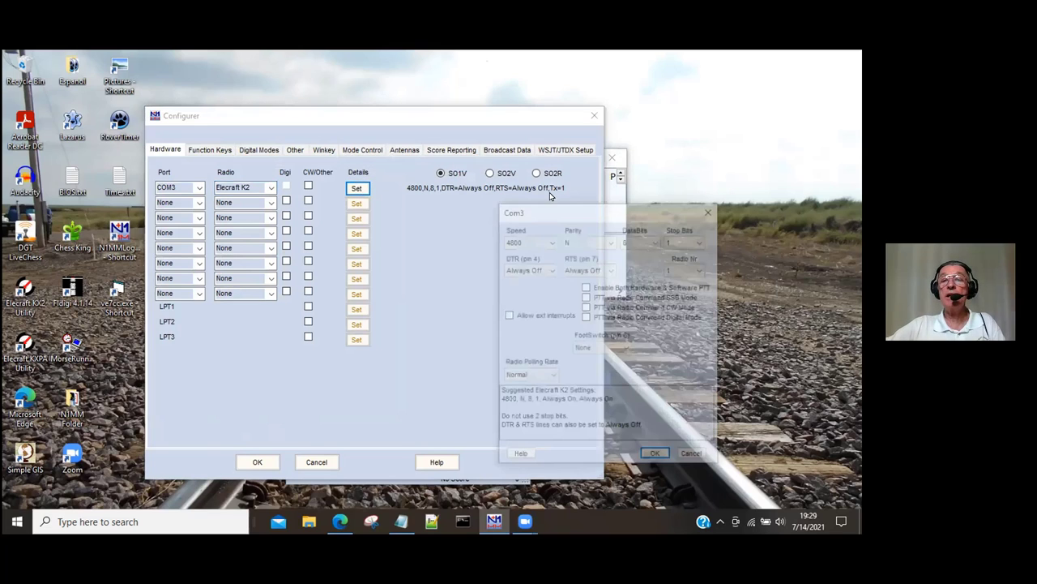
drag(593, 209, 479, 207)
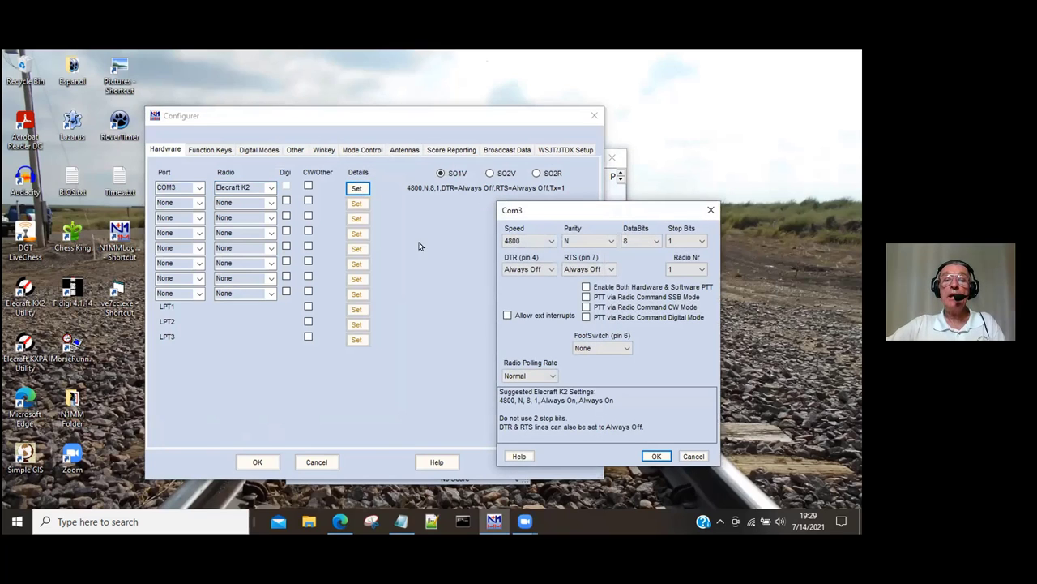
click(408, 240)
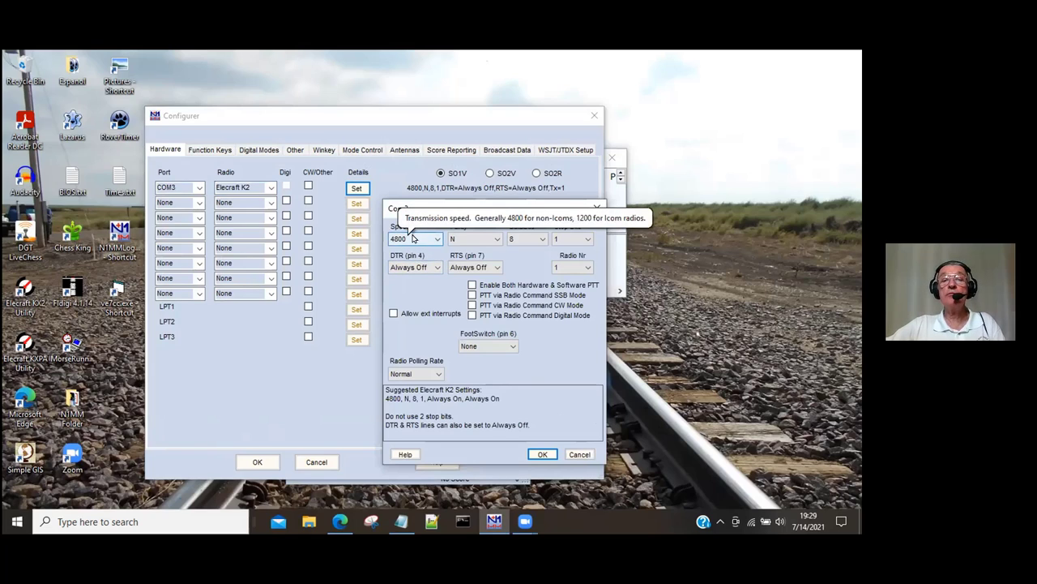
click(525, 239)
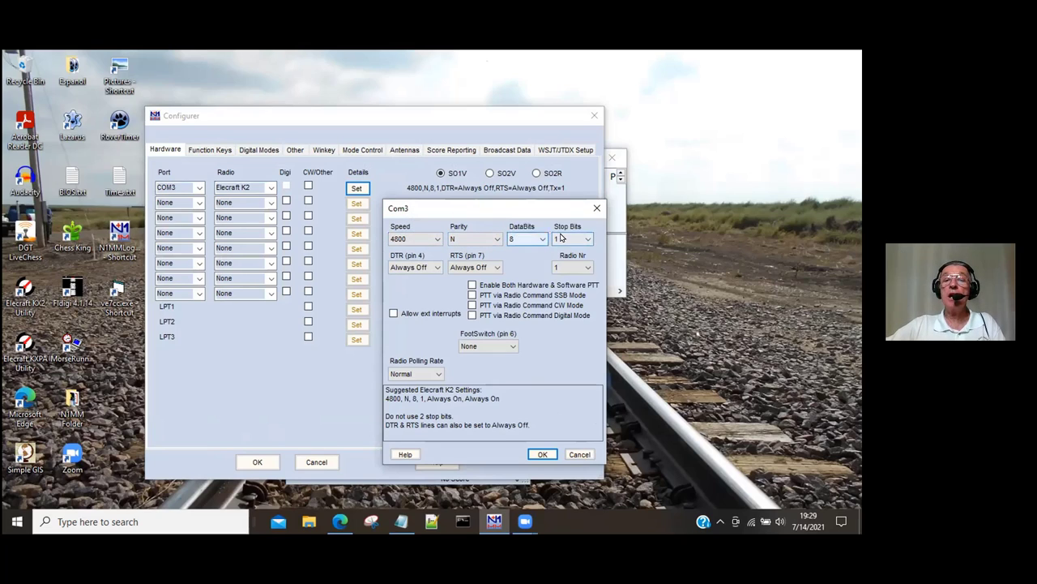
click(567, 238)
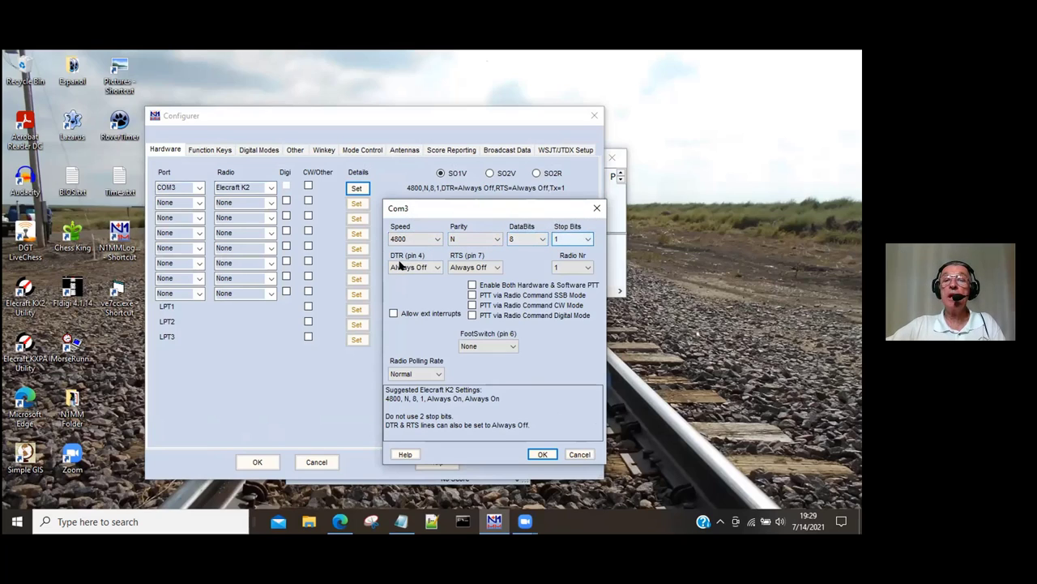
click(474, 268)
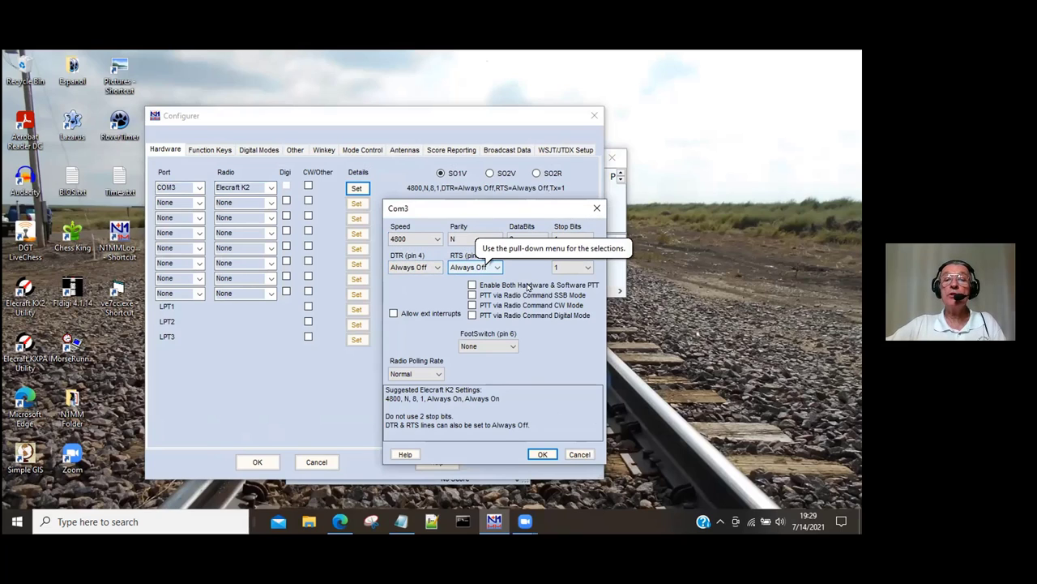
click(571, 268)
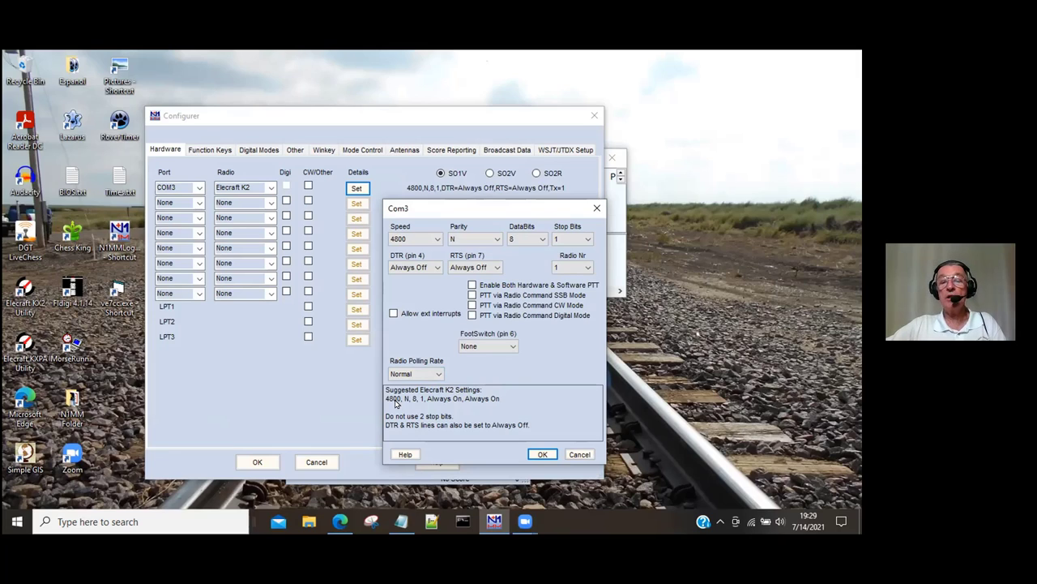
click(542, 453)
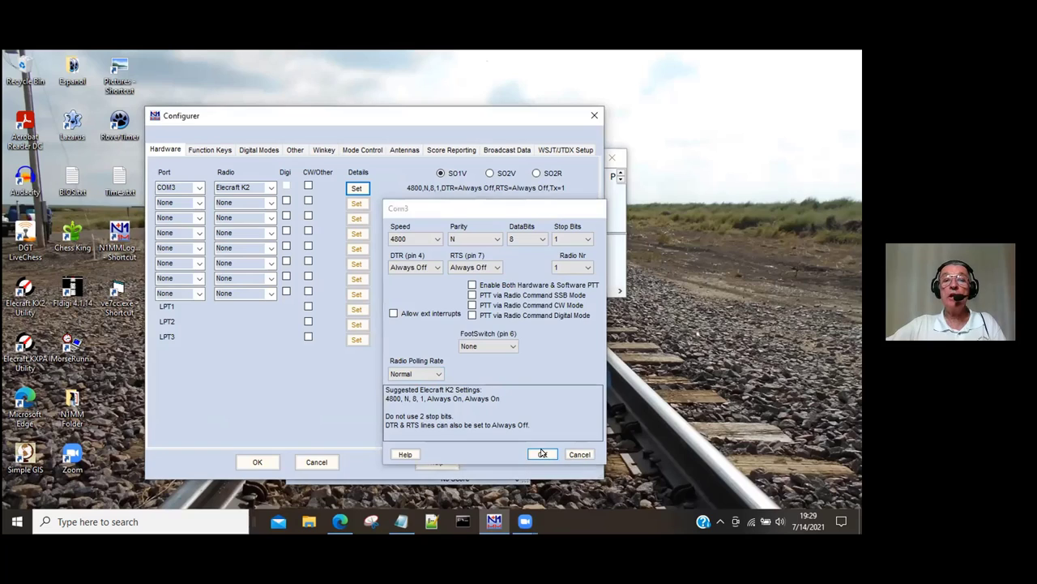
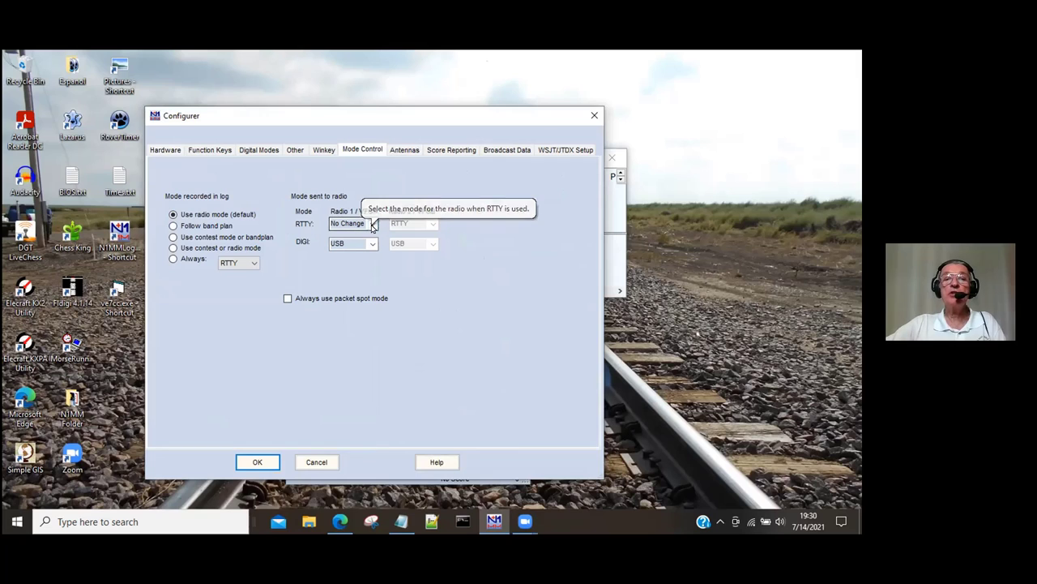
Accept the Configurer settings, and download and install the latest Check Partial file (master.scp).
click(257, 455)
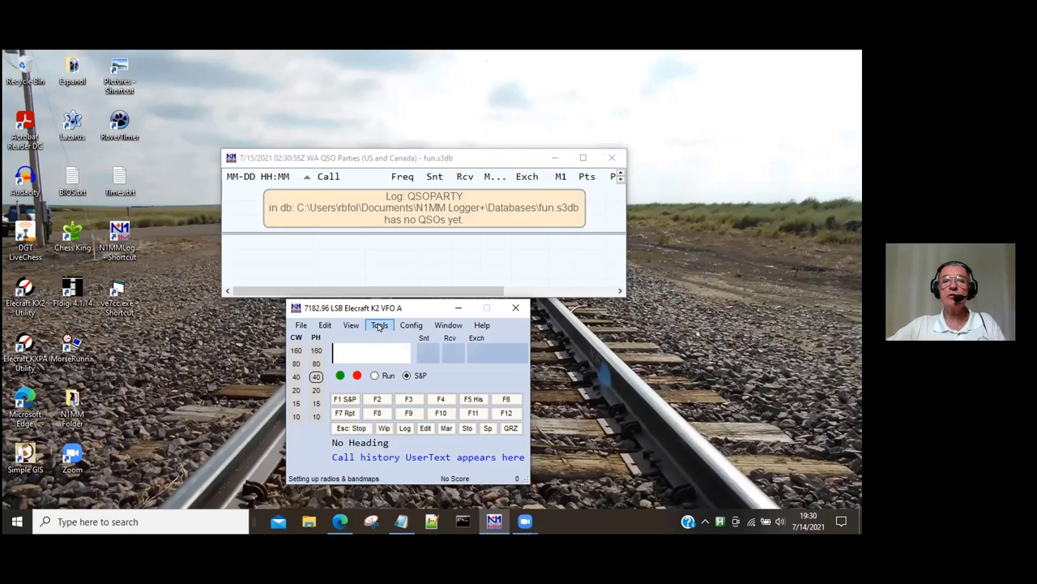
click(378, 325)
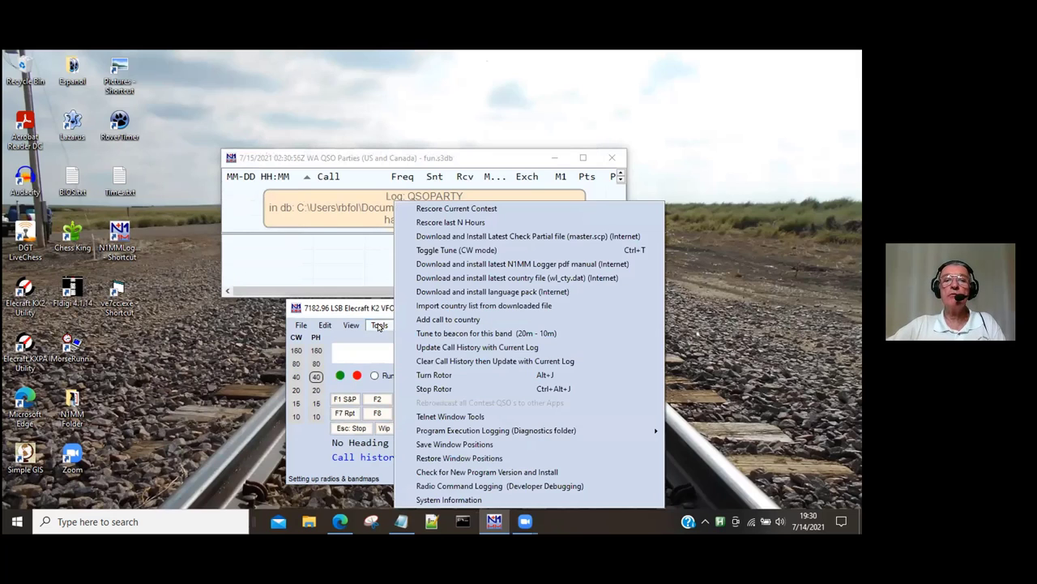
click(442, 237)
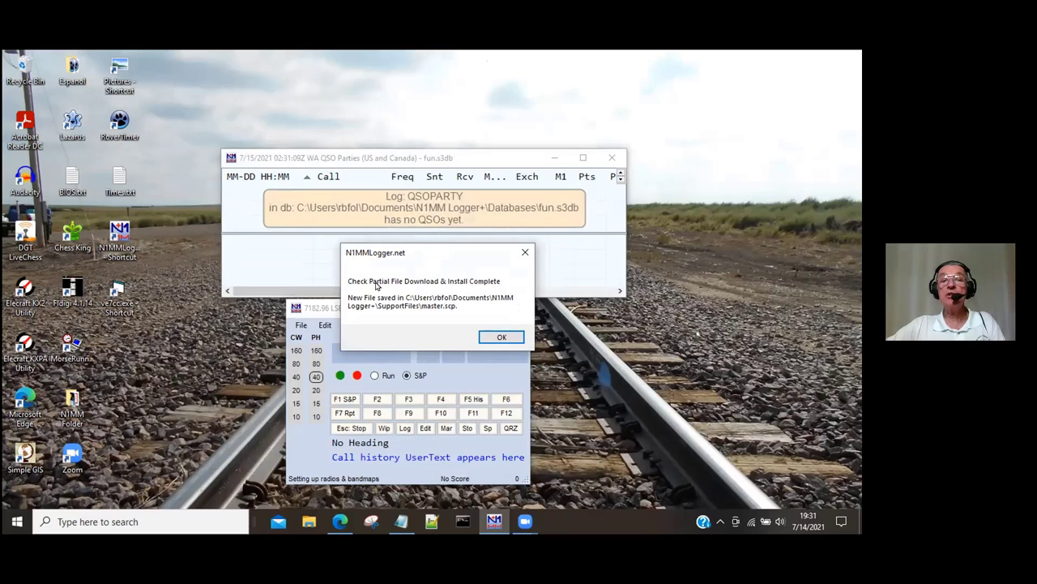
click(498, 338)
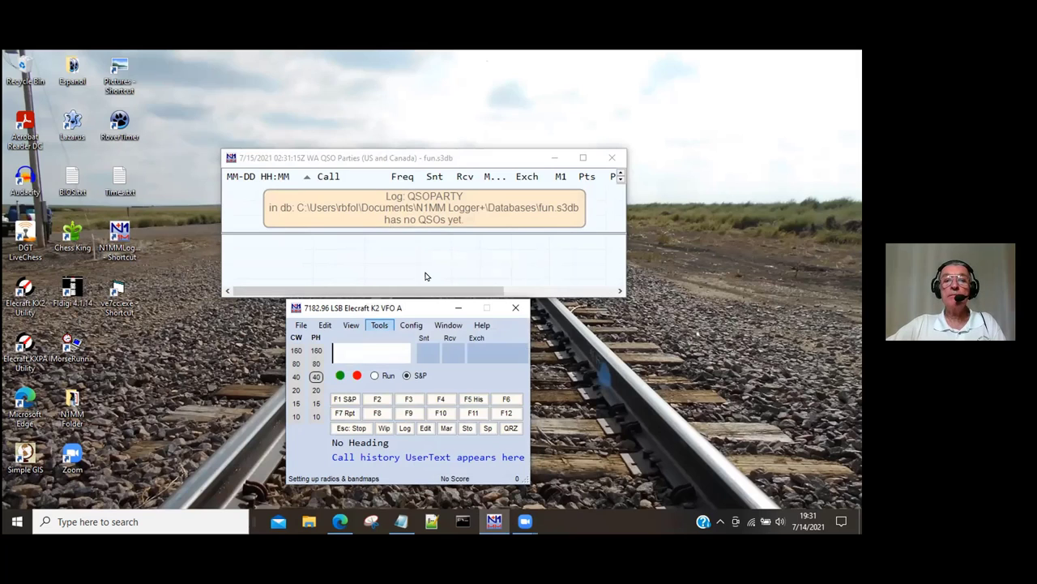
Download and install the latest country file (wl_cty.dat) and acknowledge the completed reload.
key(alt+t)
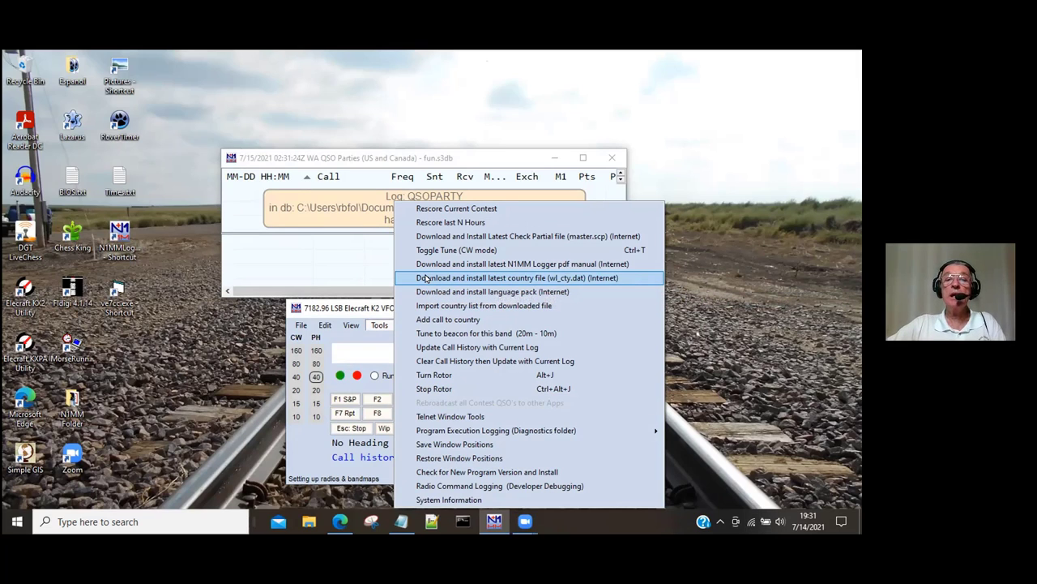
click(425, 279)
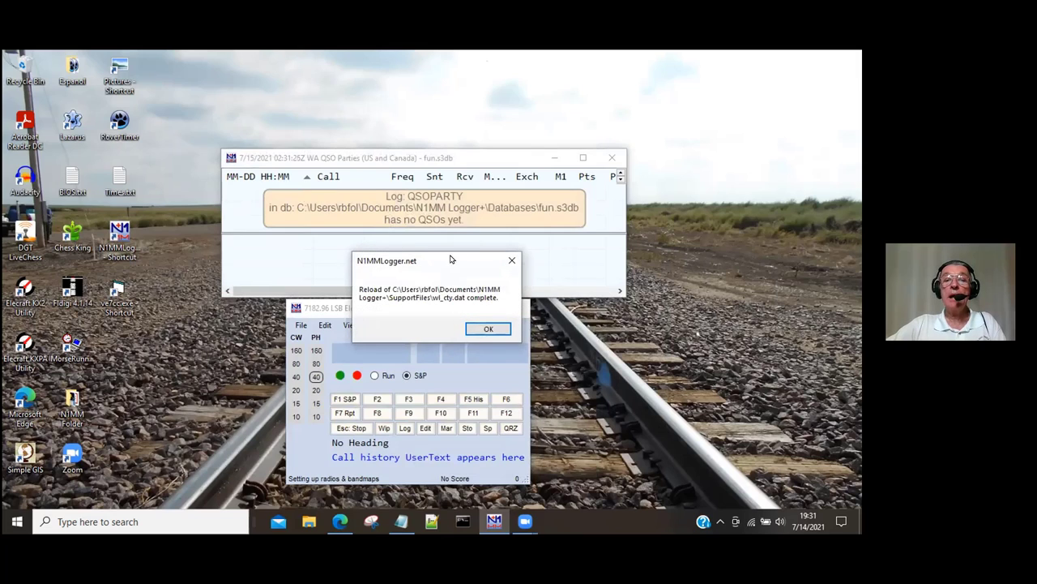
click(480, 327)
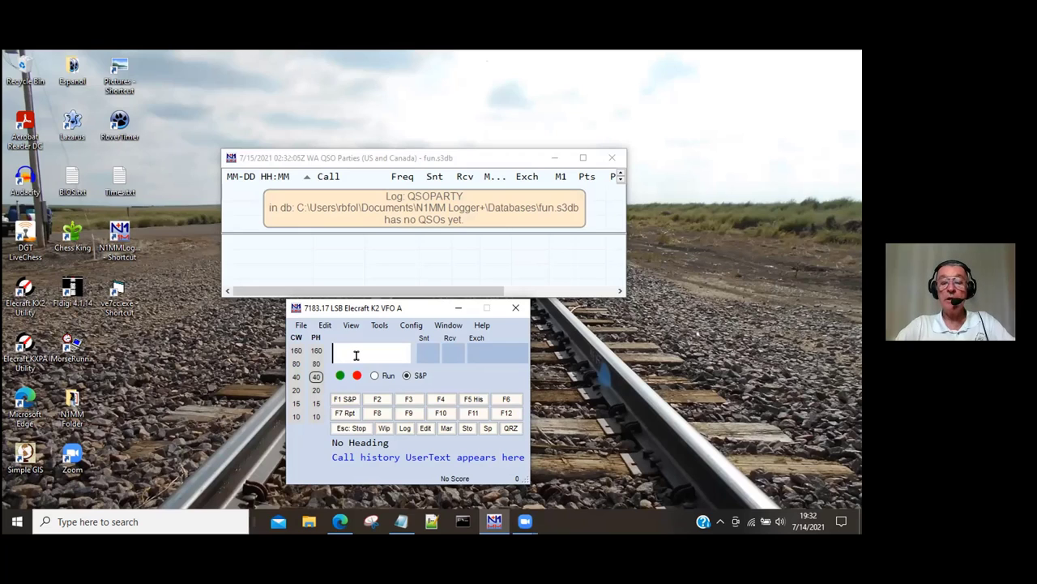
text(N)
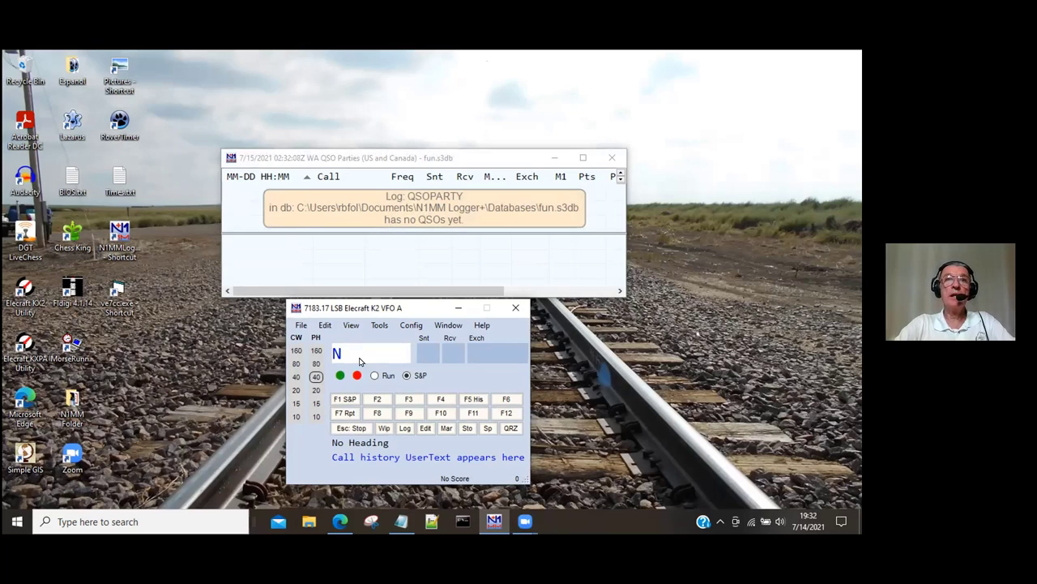
text(7GCO)
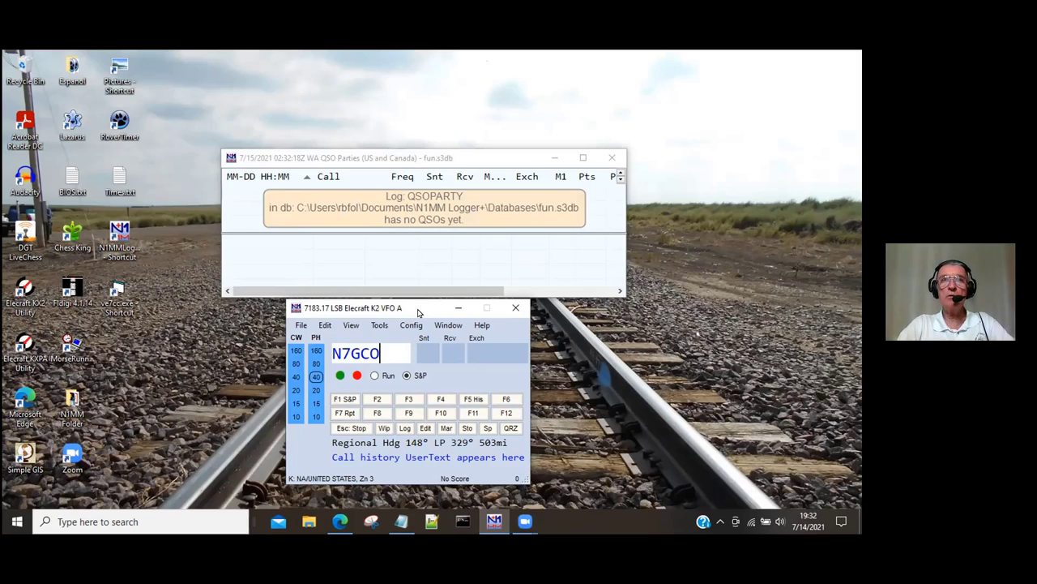
key(space)
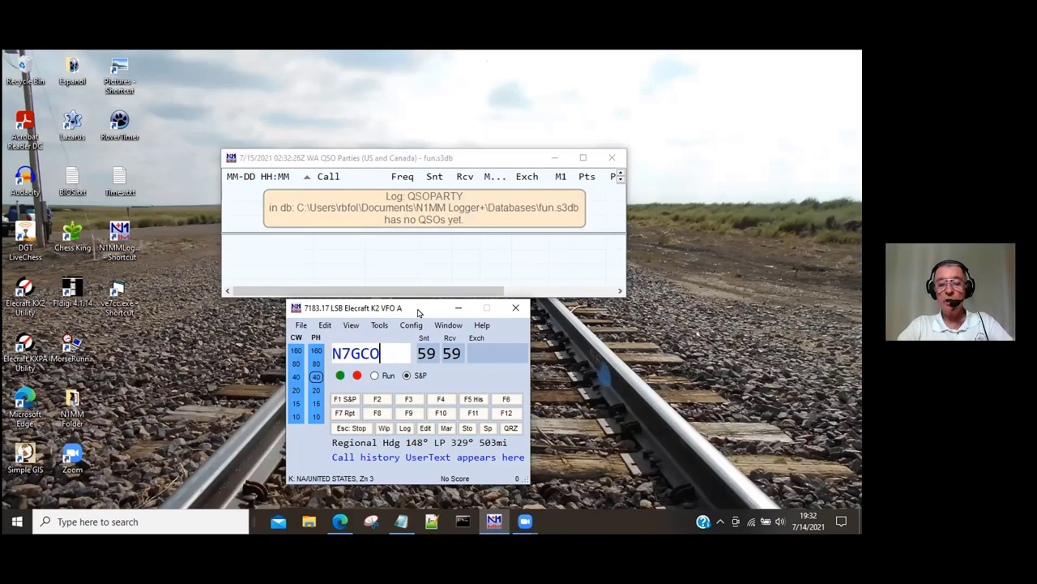
key(space)
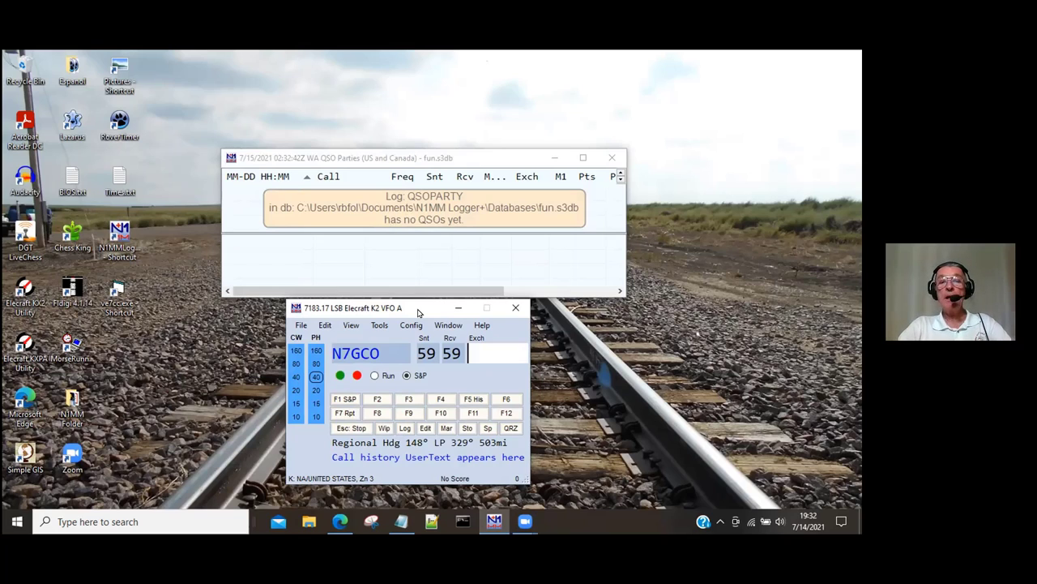
key(alt+Tab)
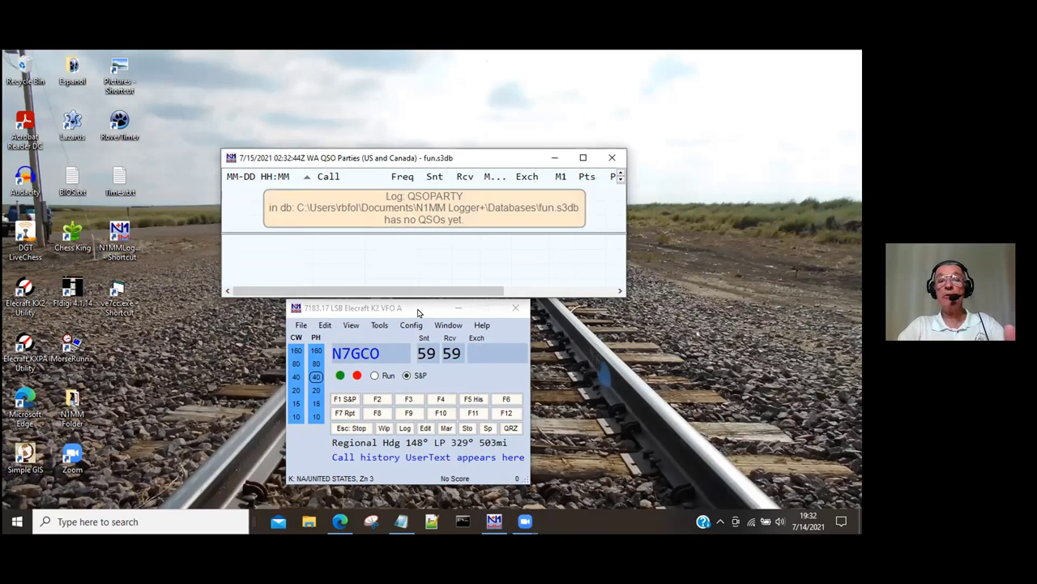
click(468, 332)
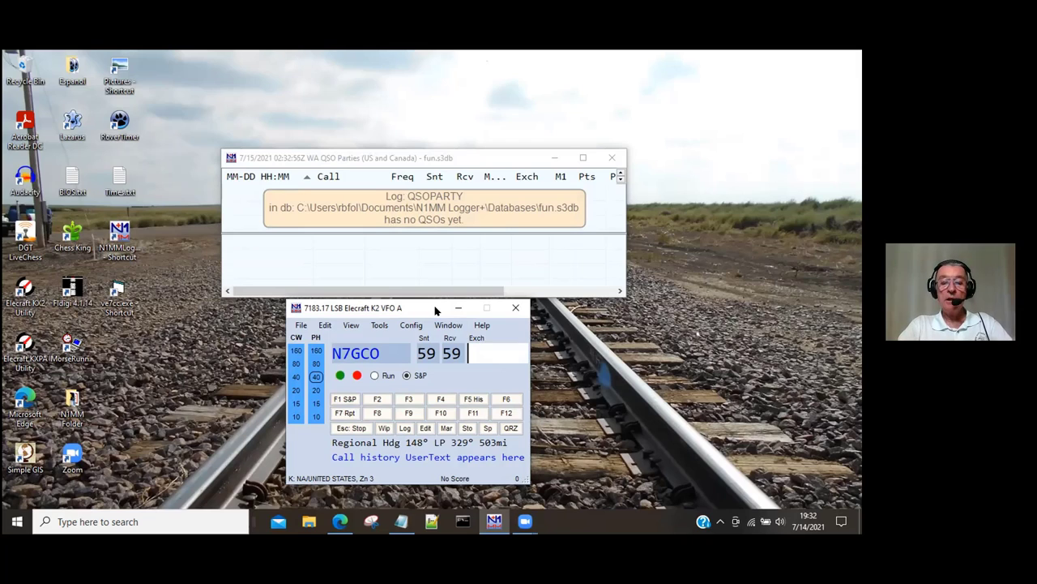
text(SPO)
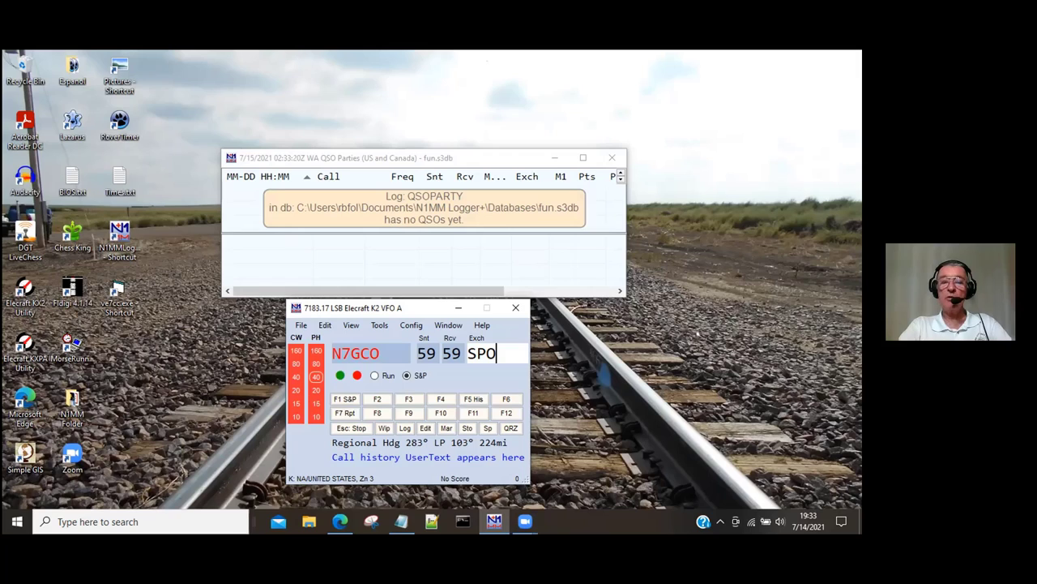
key(Return)
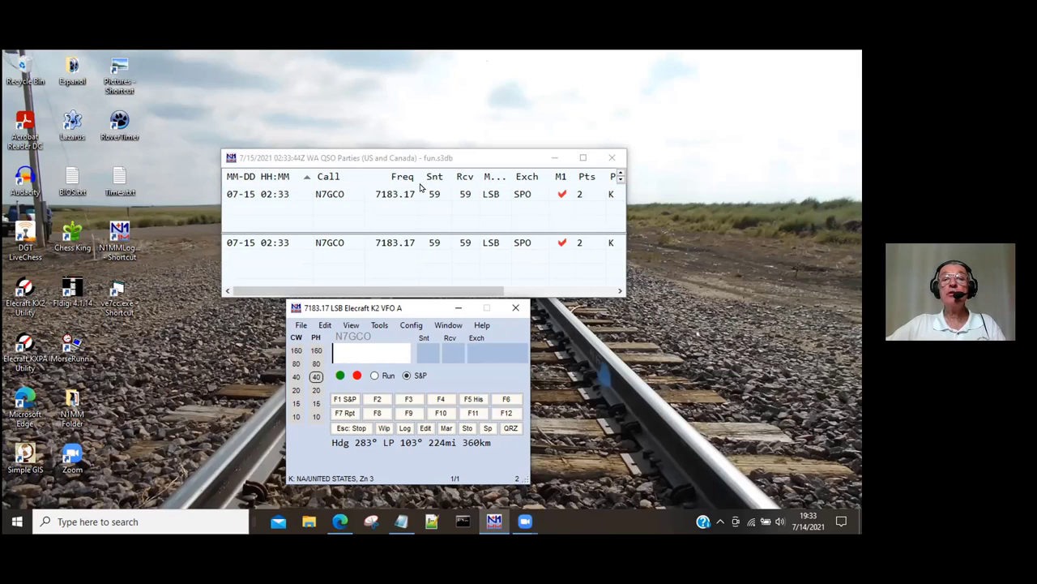
double_click(511, 174)
drag(511, 176, 518, 176)
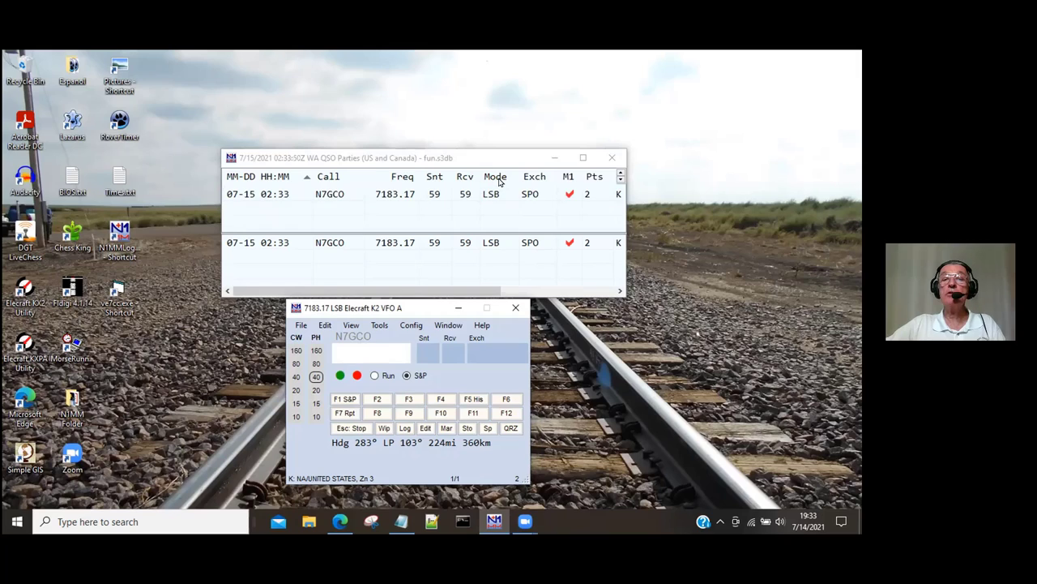
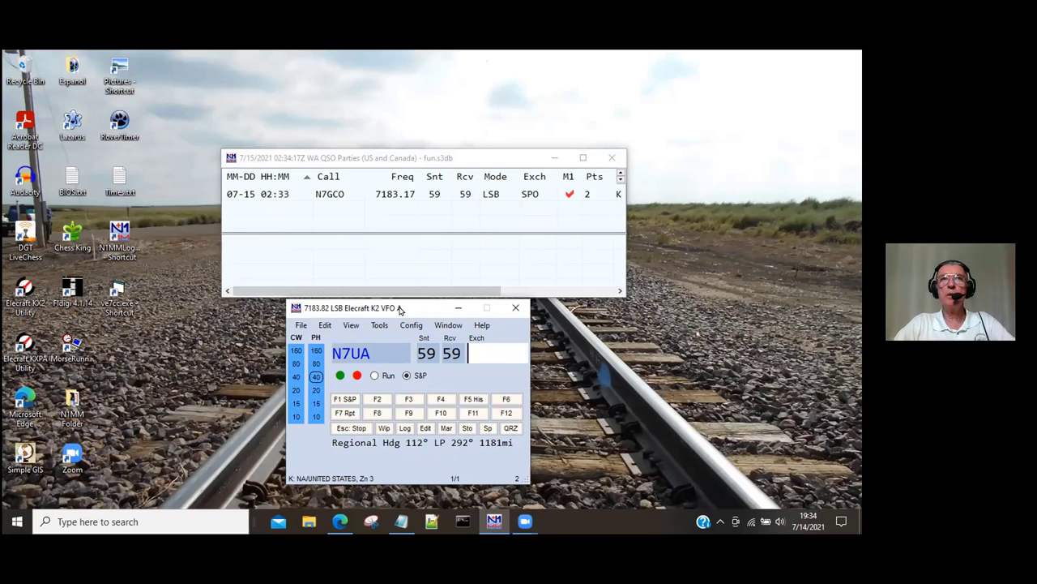
Try GRA as the exchange for the N7UA contact, extend it to GRAN and log the contact.
text(GRA)
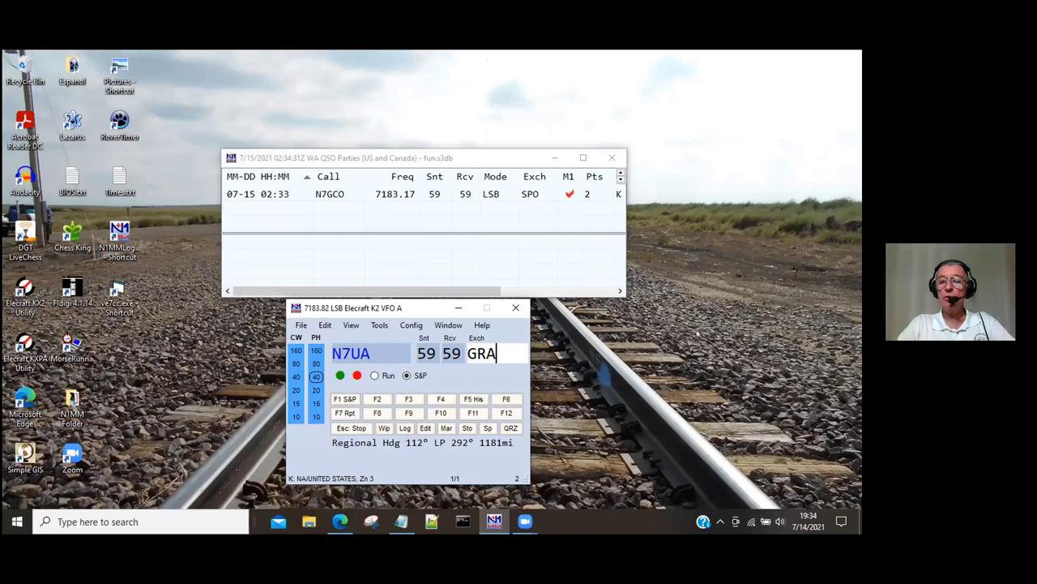
key(Return)
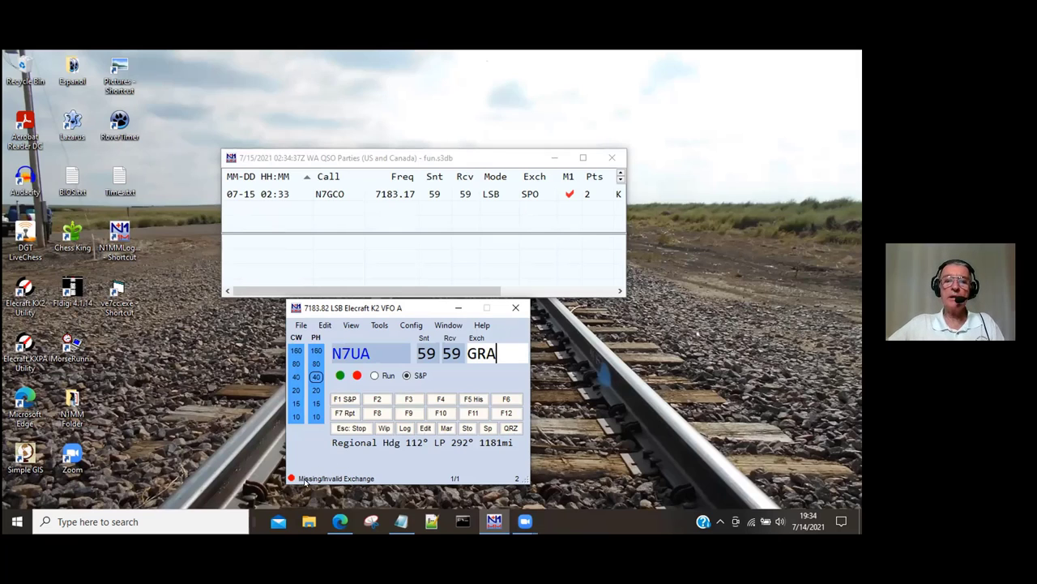
mouse_move(339, 480)
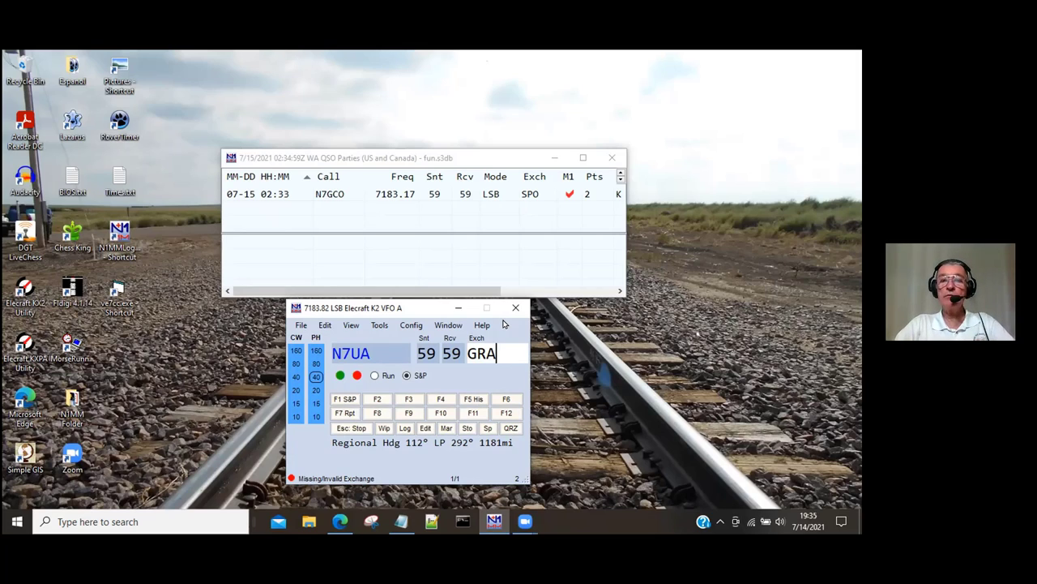
text(N)
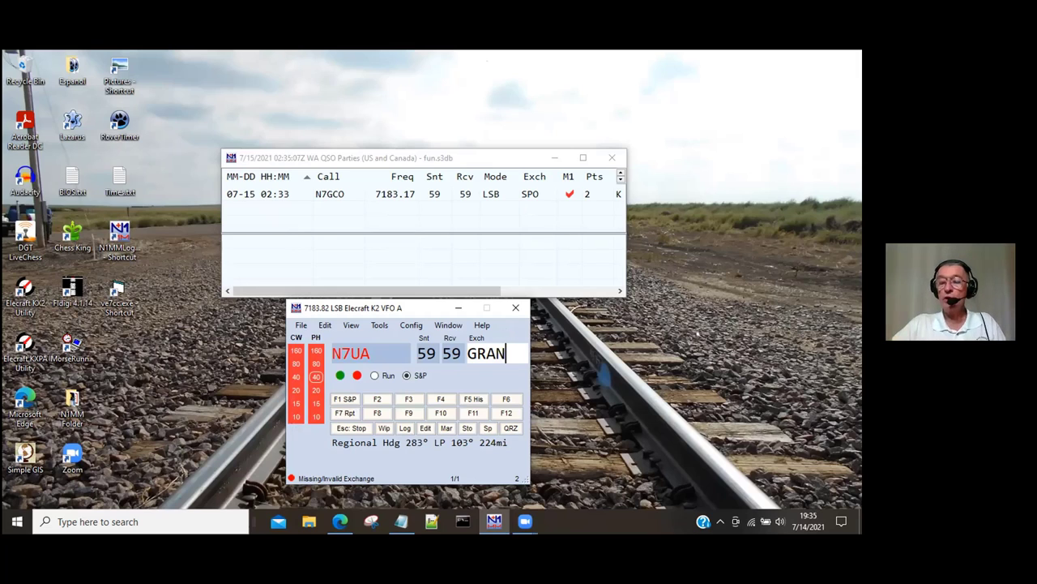
key(Return)
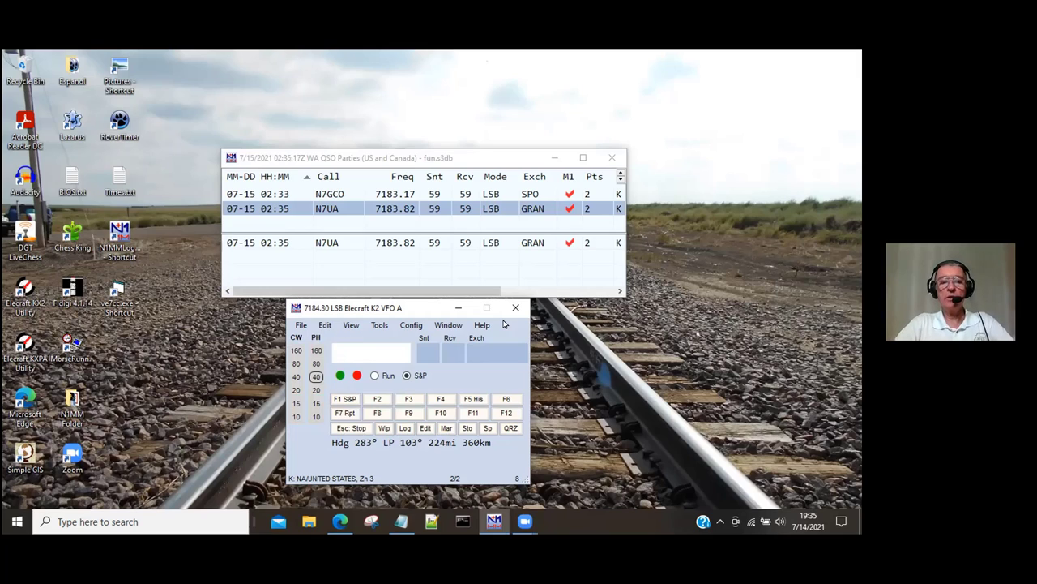
Log a contact with W7WA using 59 for both reports and the exchange KING.
text(W7WA)
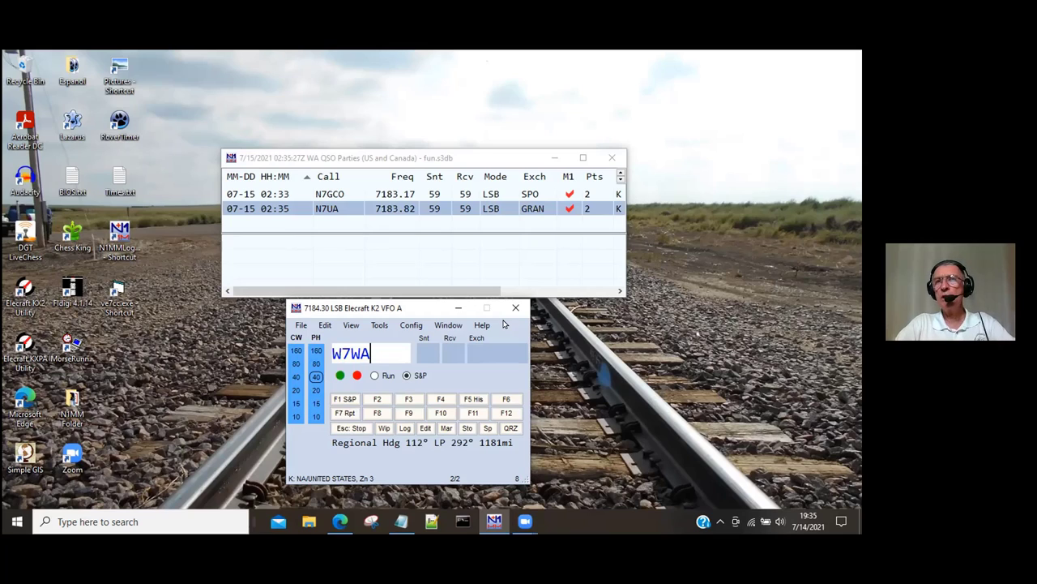
key(space)
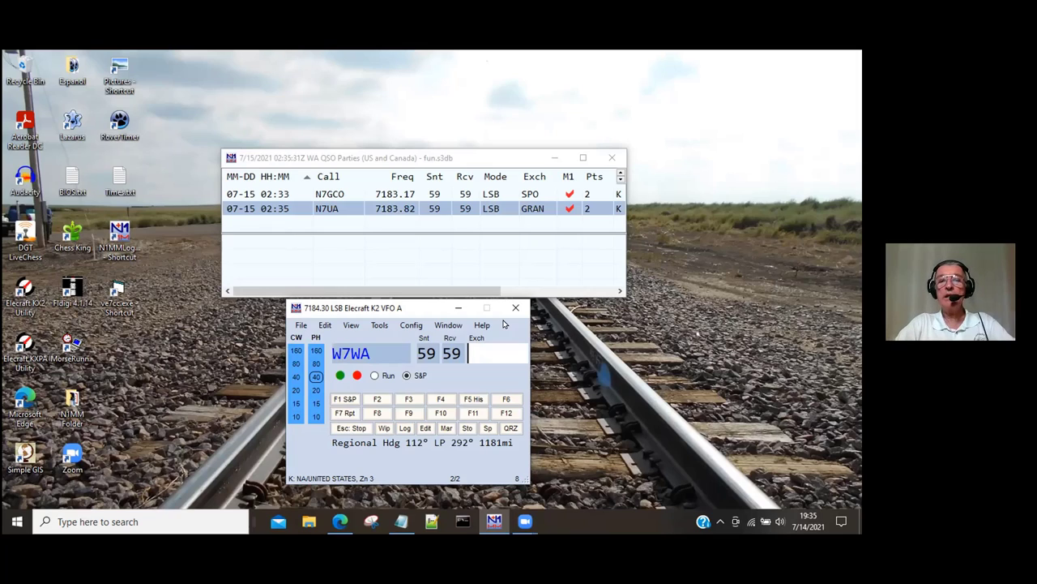
text(KING)
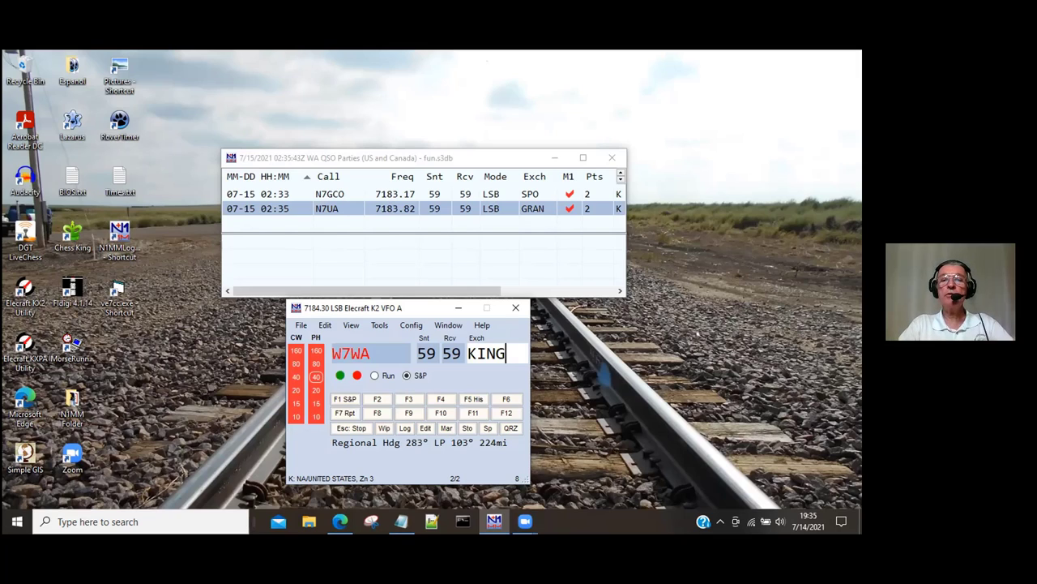
key(Return)
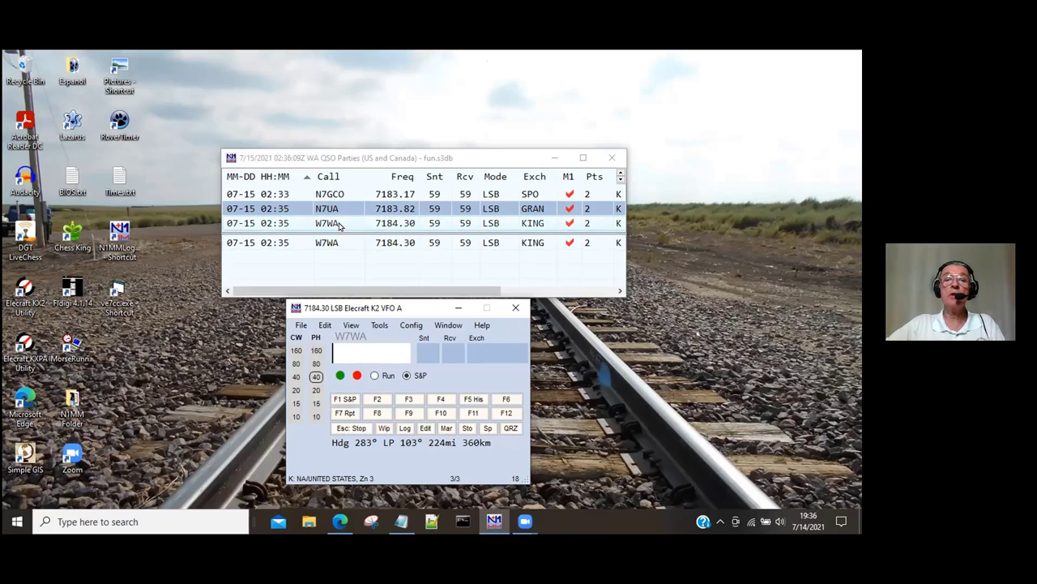
ctrl+click(389, 220)
key(shift+F10)
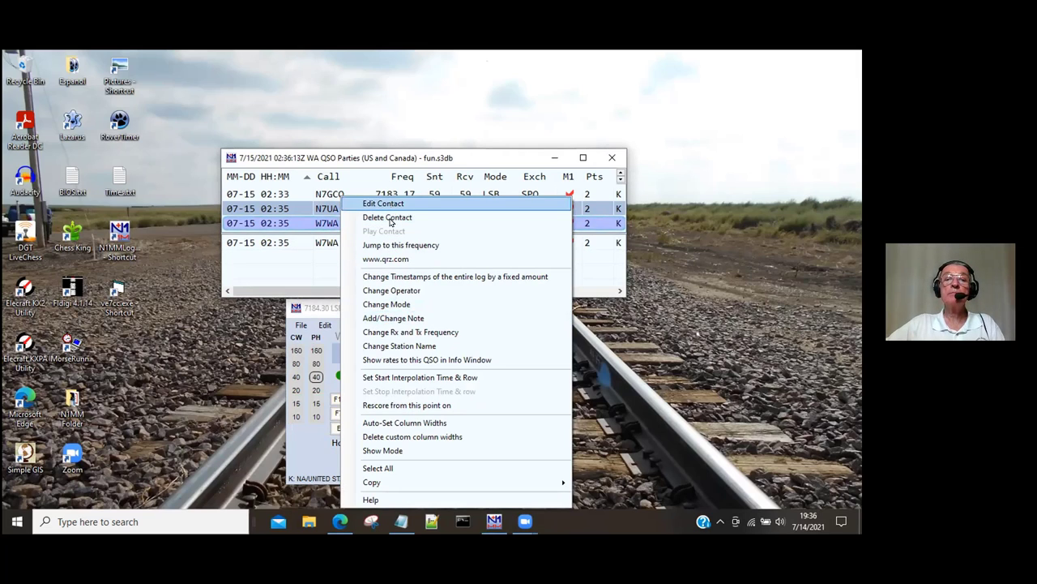
click(398, 217)
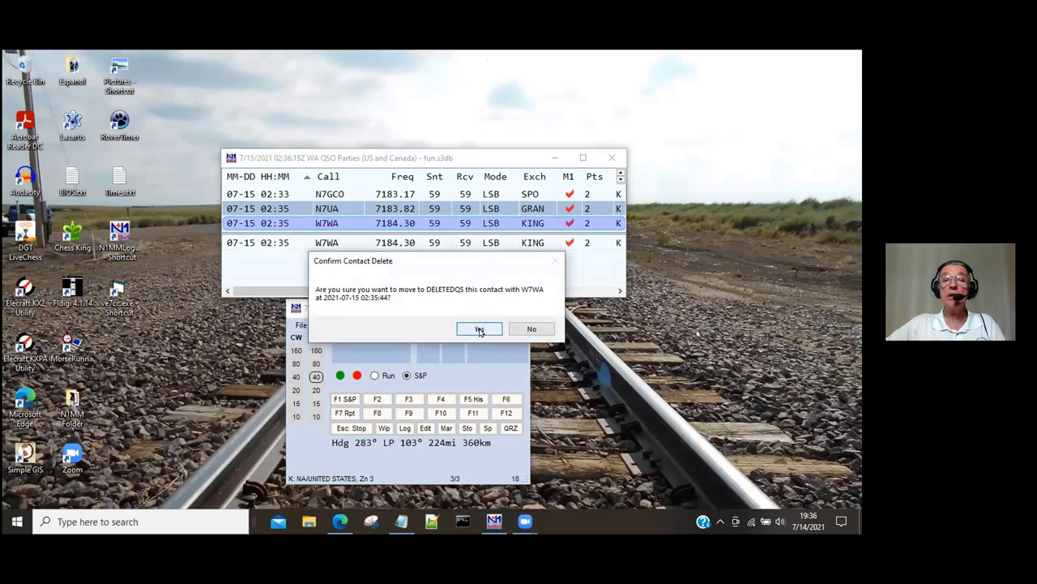
click(479, 329)
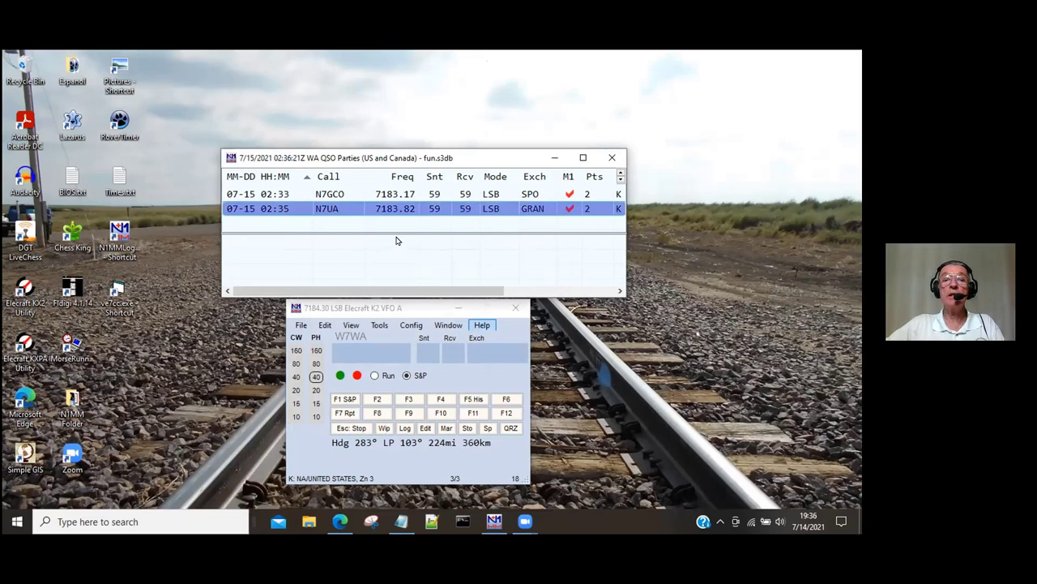
Bring the W7WA call back into the entry window and wipe the entry fields.
click(408, 308)
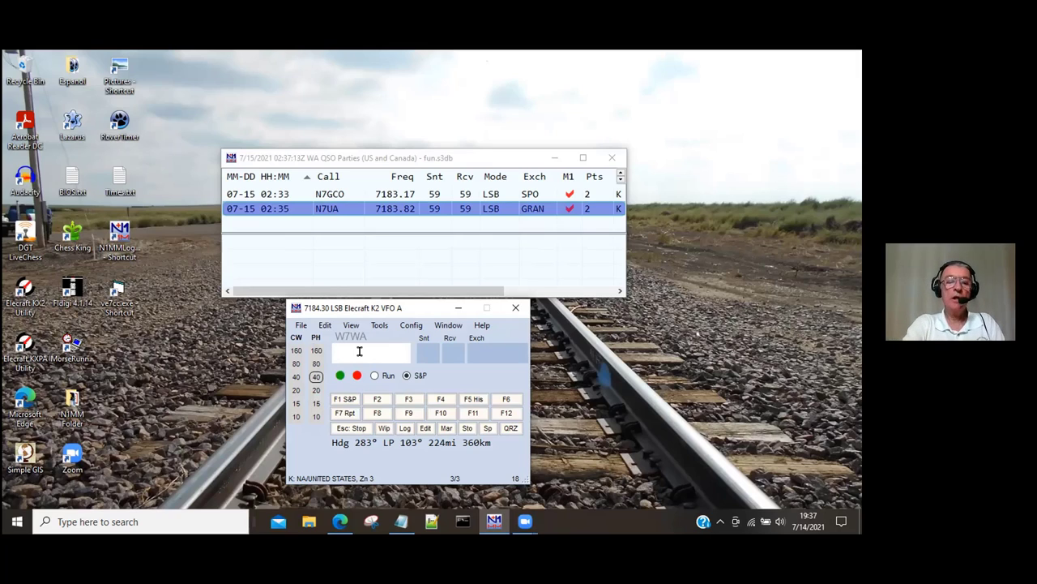
key(Tab)
key(Tab)
key(Tab)
key(Tab)
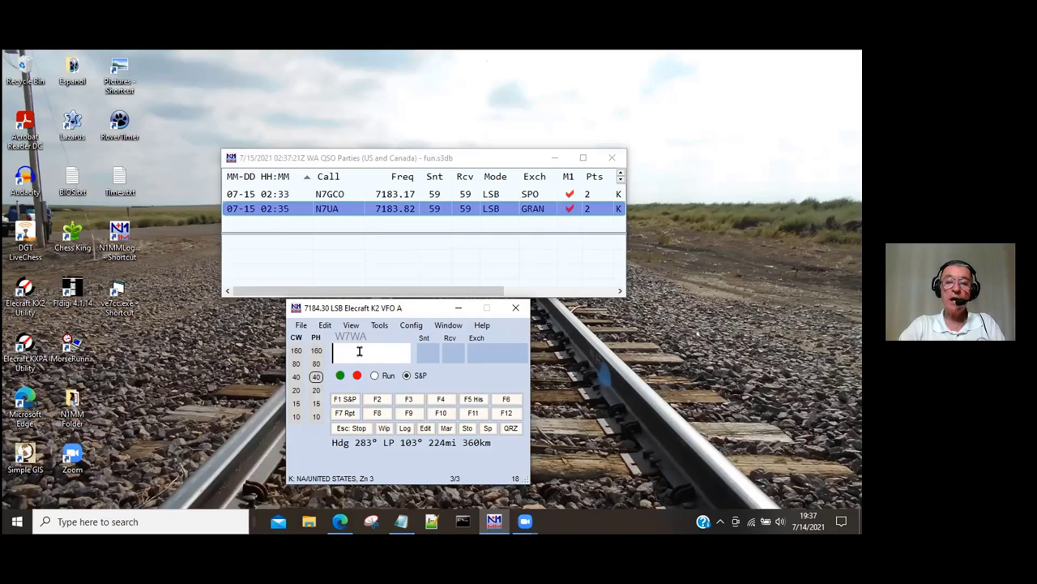
key(space)
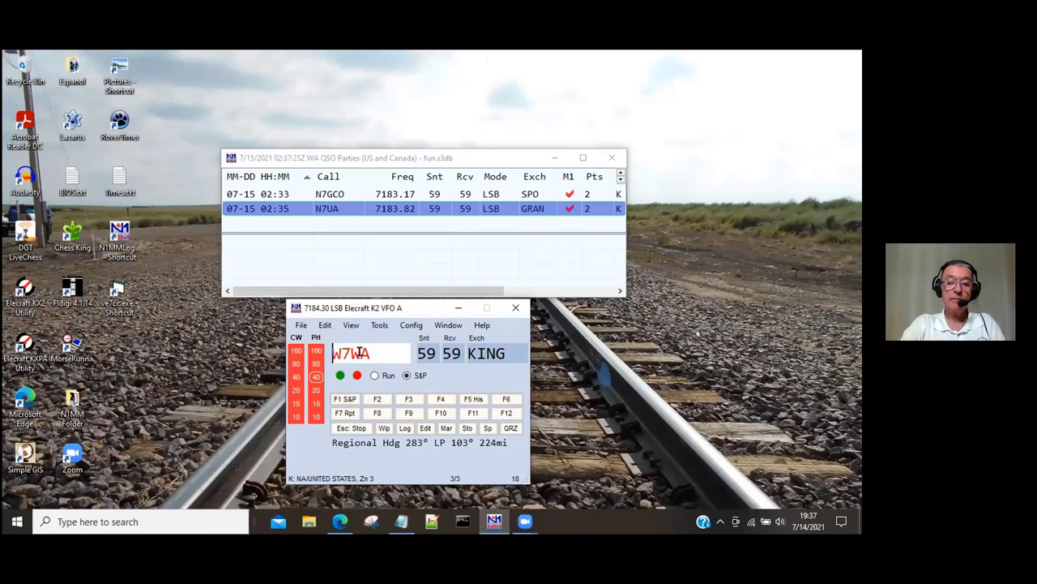
key(alt+w)
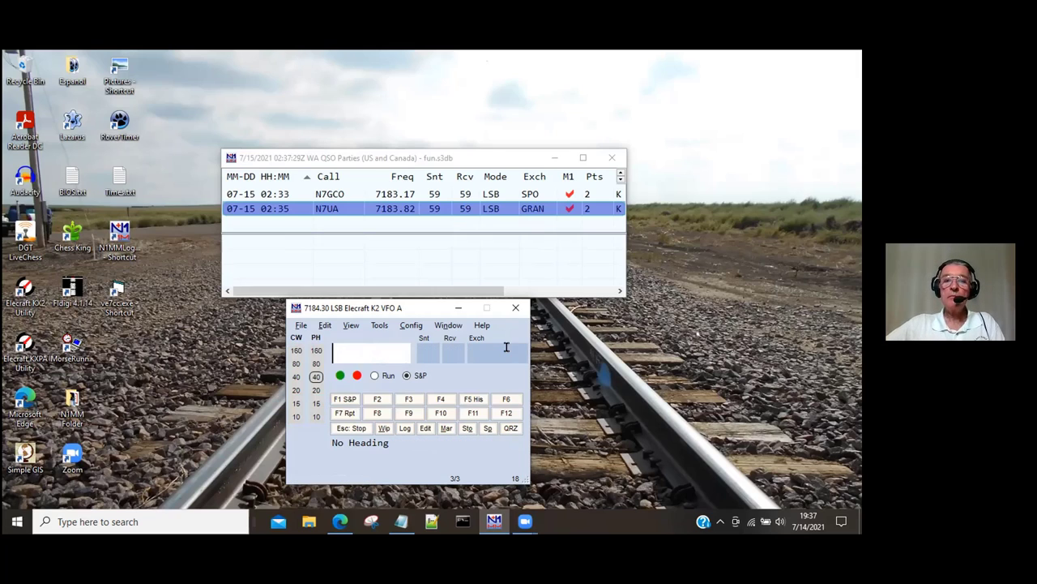
Hide the action button row in the entry window and limit the band panel to the 3.5, 7, 14, 21 and 28 MHz bands.
right_click(459, 376)
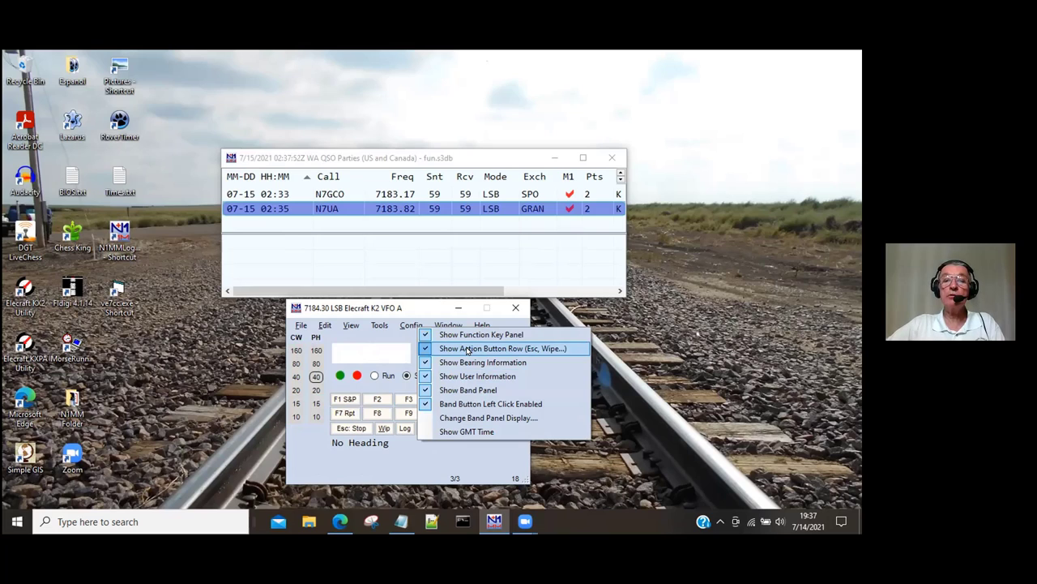
click(467, 348)
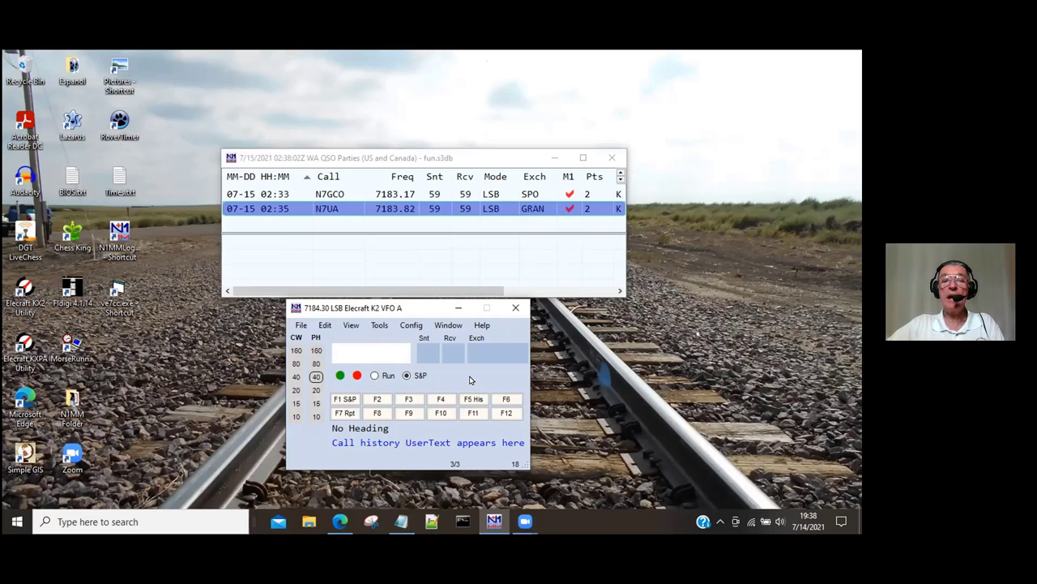
key(alt+w)
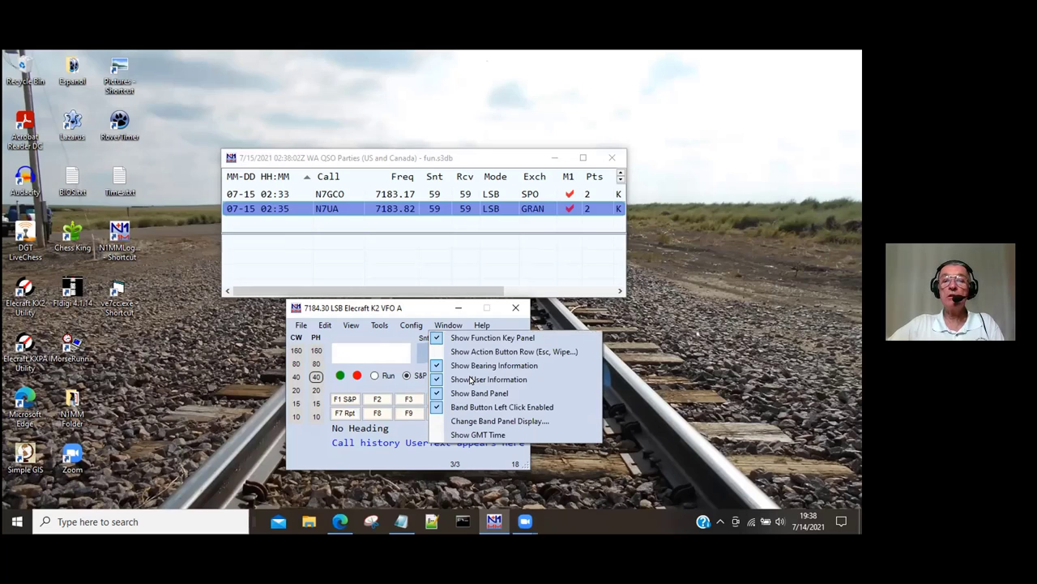
click(482, 421)
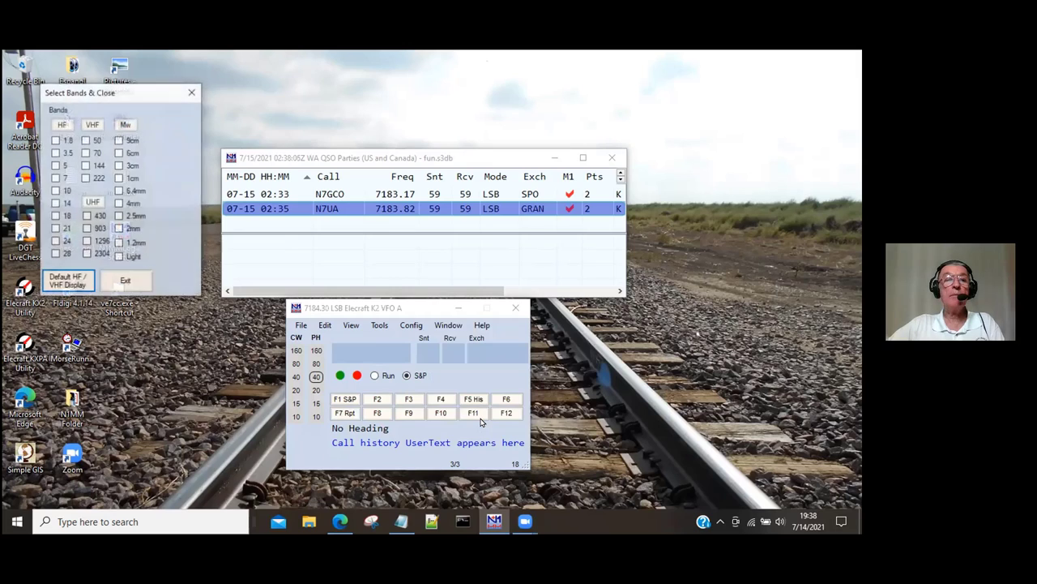
click(55, 152)
click(55, 177)
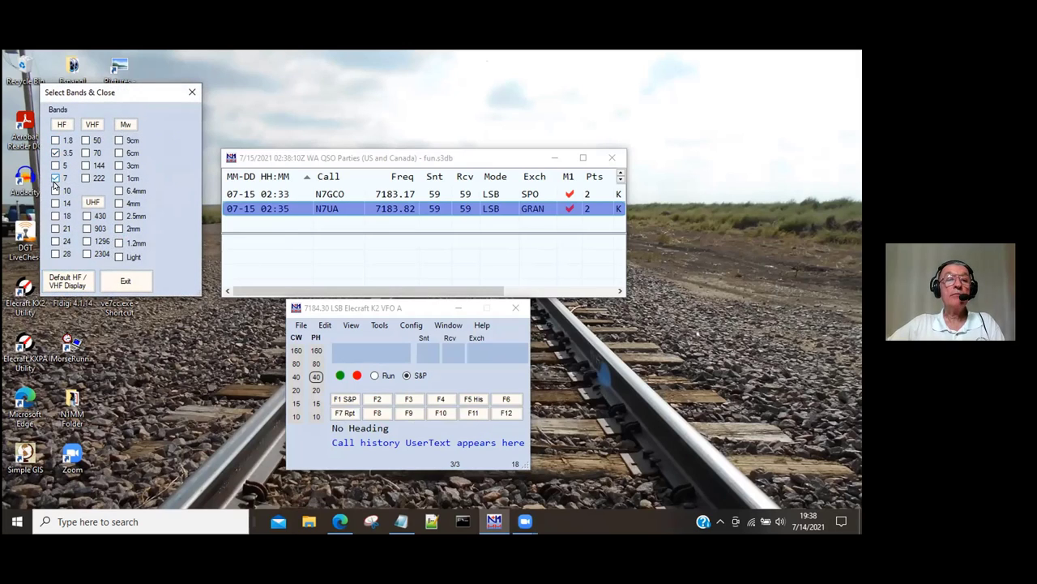
click(55, 203)
click(55, 227)
click(55, 253)
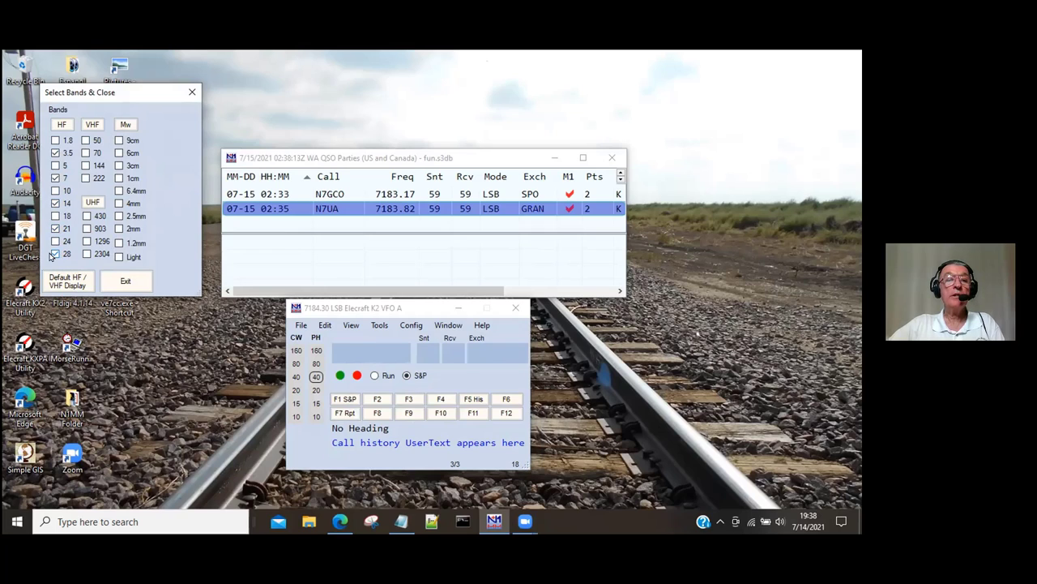
click(105, 282)
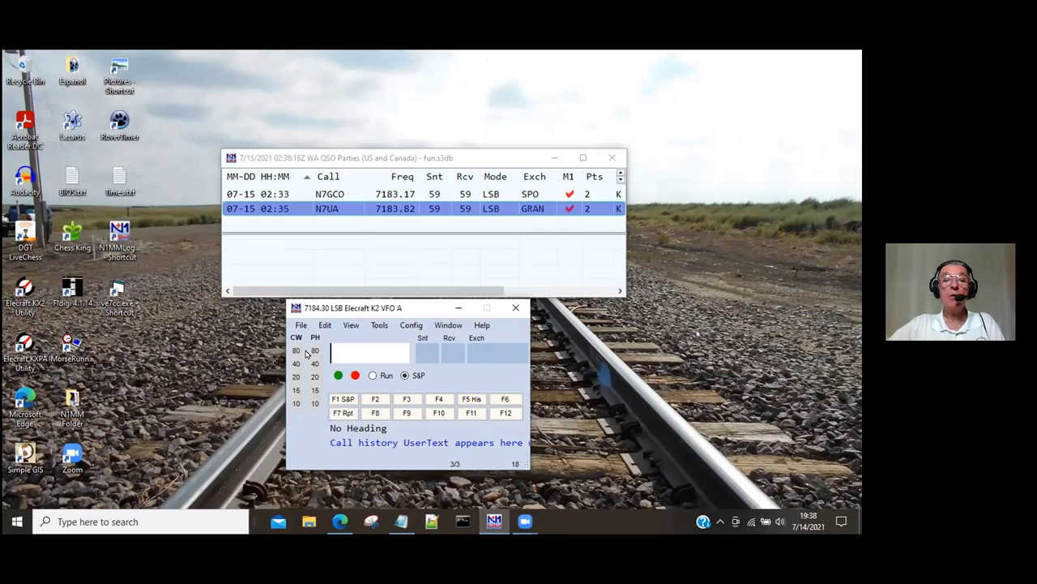
Show the GMT time in the entry window.
right_click(454, 378)
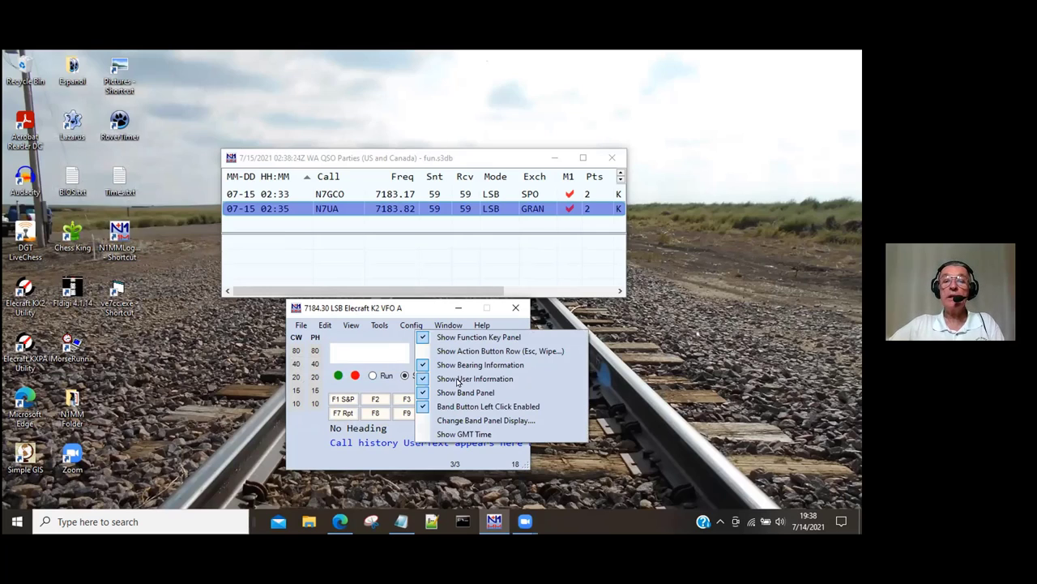
click(475, 434)
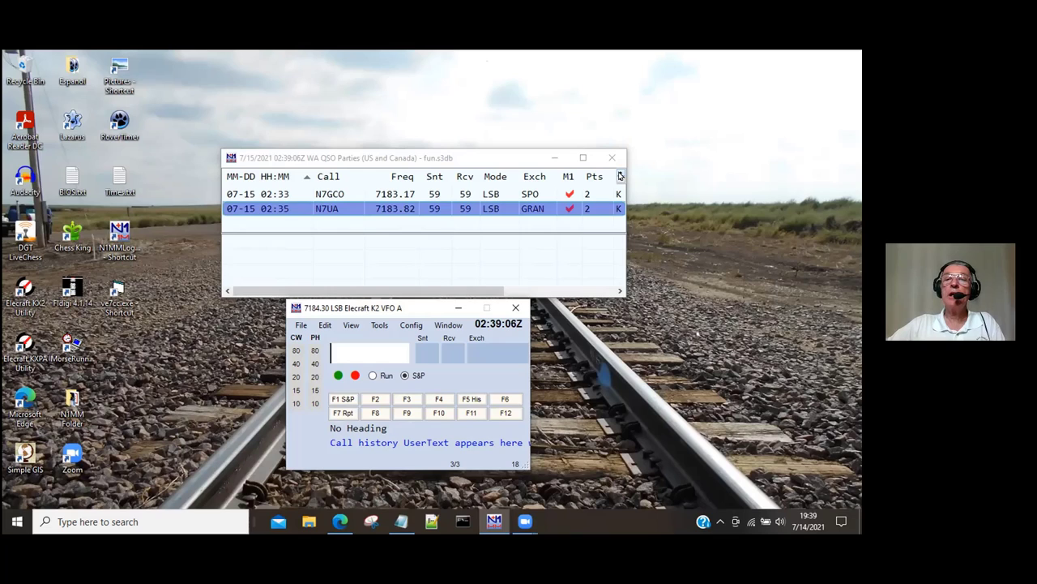
Try a larger font size for the log window's text, then reduce it back to the original size.
scroll(620, 176, up, 1)
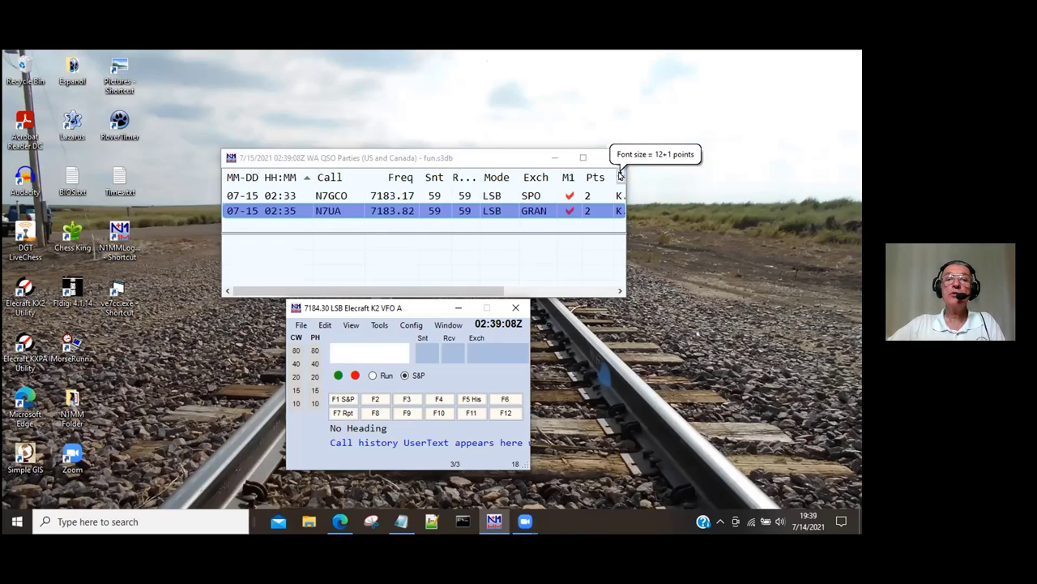
scroll(620, 176, up, 3)
scroll(620, 176, up, 1)
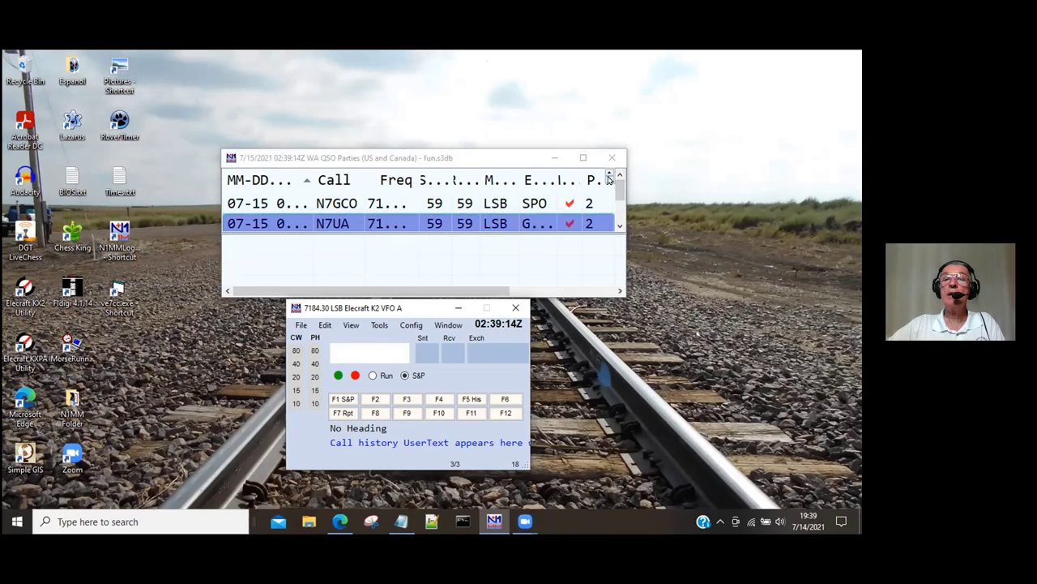
scroll(620, 178, down, 2)
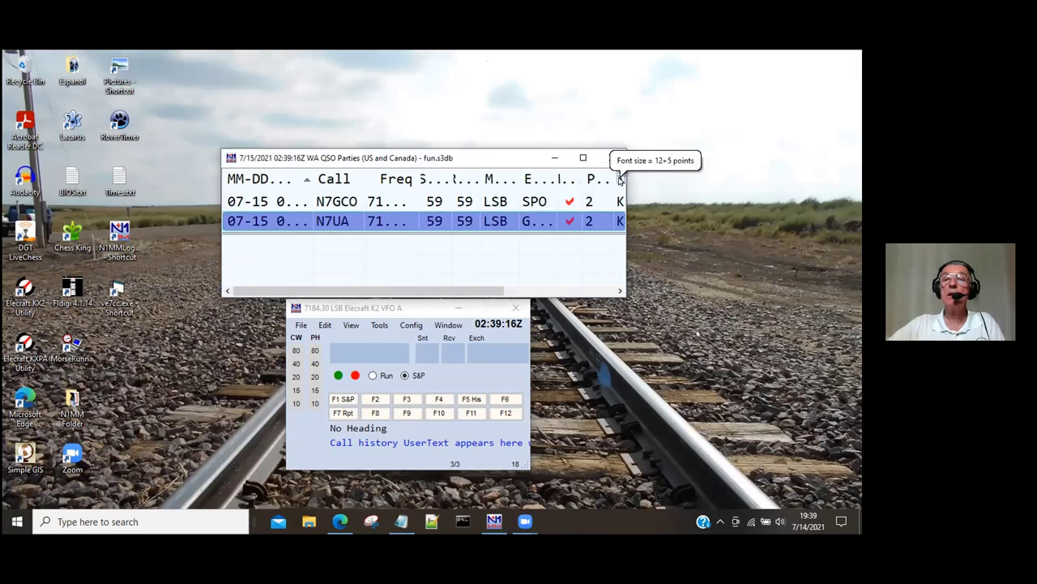
scroll(620, 179, down, 1)
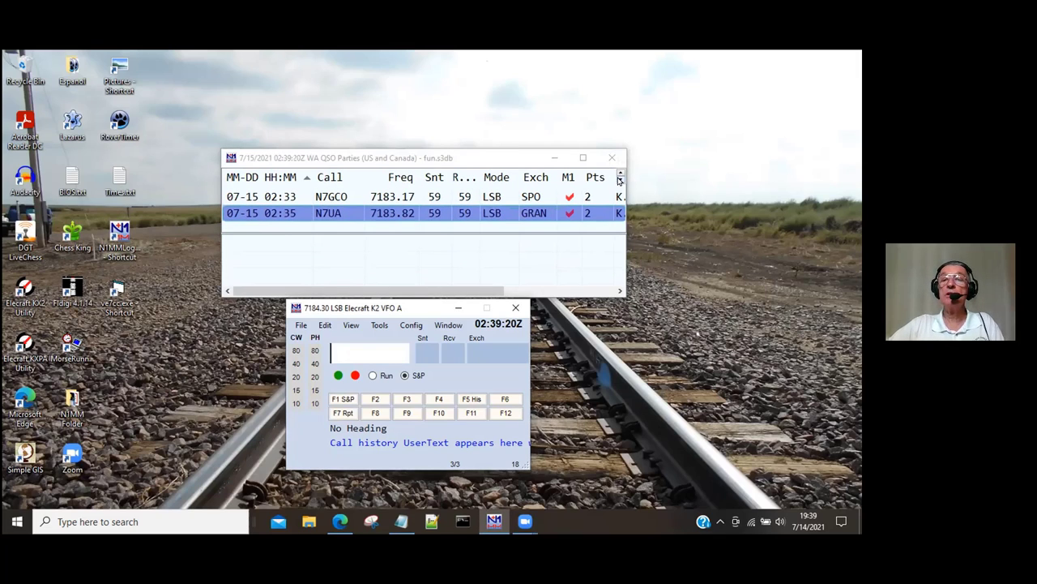
scroll(620, 179, down, 2)
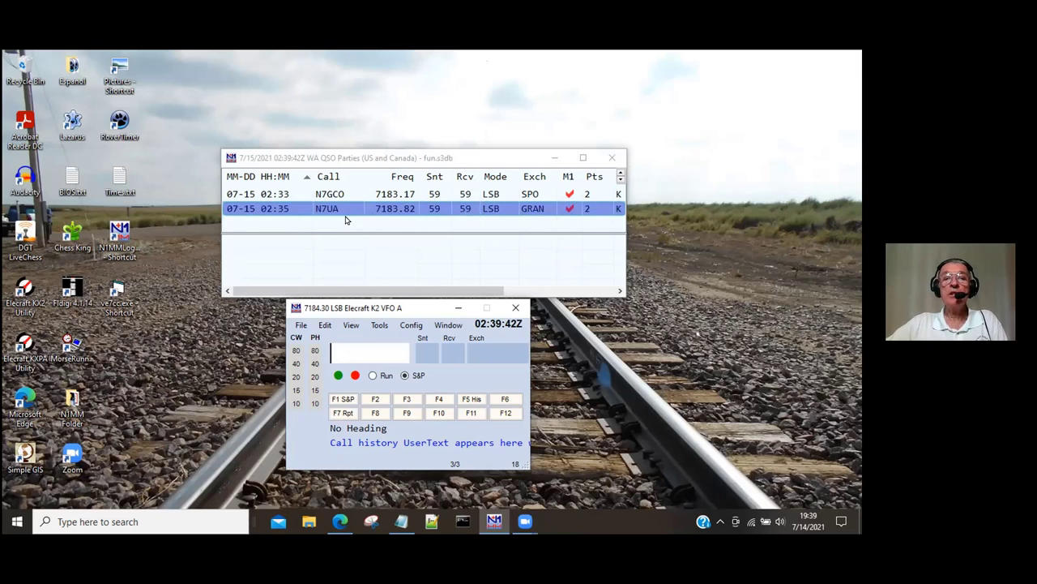
Make the log window taller by extending its upper edge.
click(417, 146)
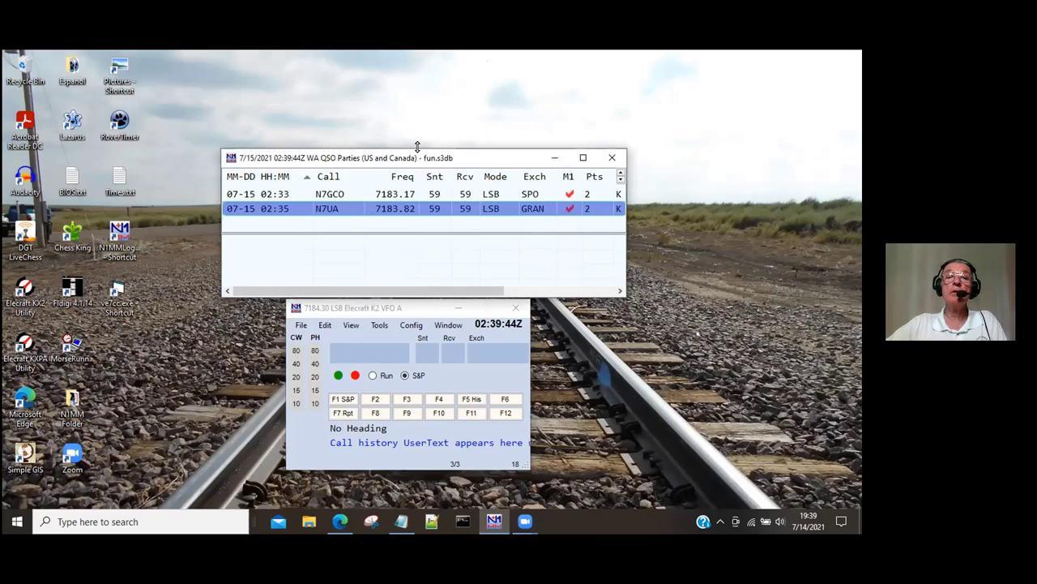
drag(417, 146, 421, 118)
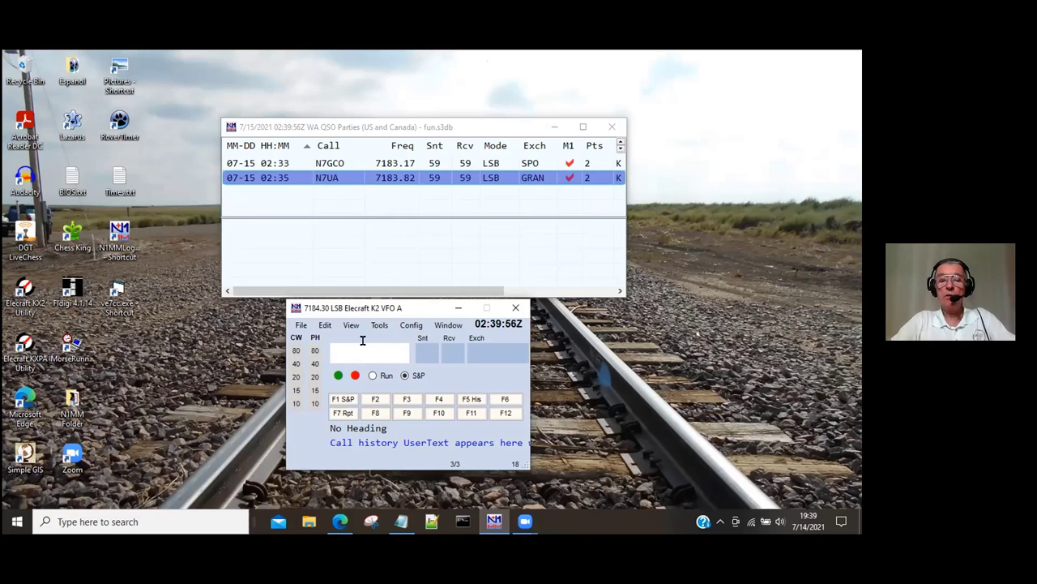
text(N7UA)
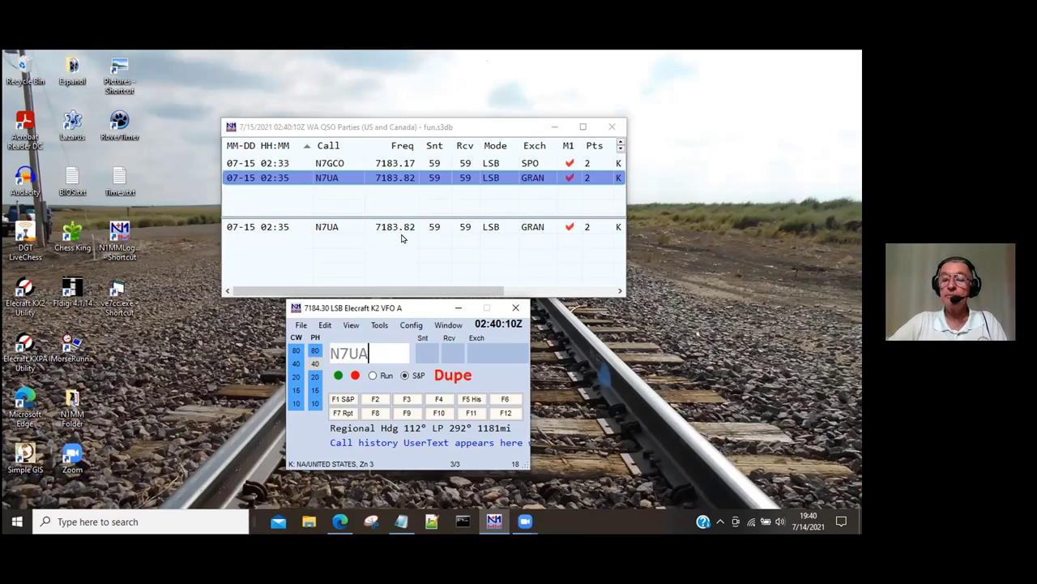
key(BackSpace)
key(BackSpace)
key(BackSpace)
key(BackSpace)
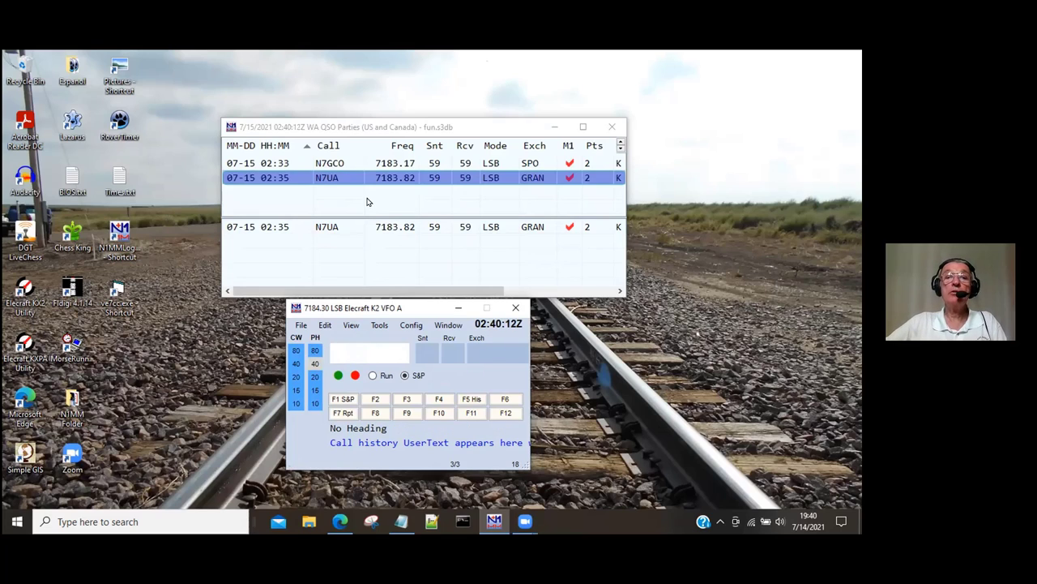
click(341, 164)
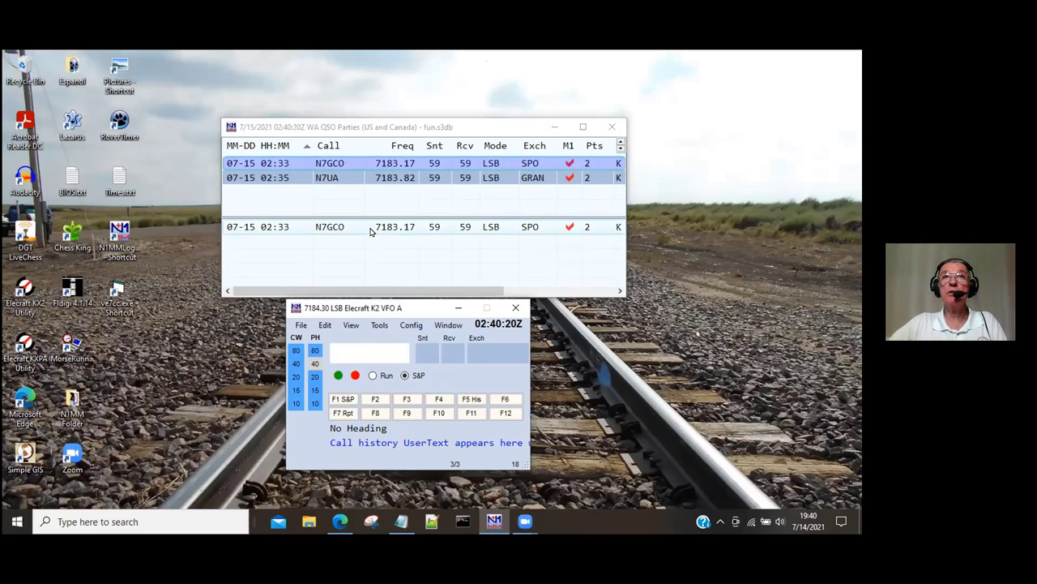
Reposition the log and entry windows so the log sits directly above the entry window, slightly lower on the desktop.
click(470, 128)
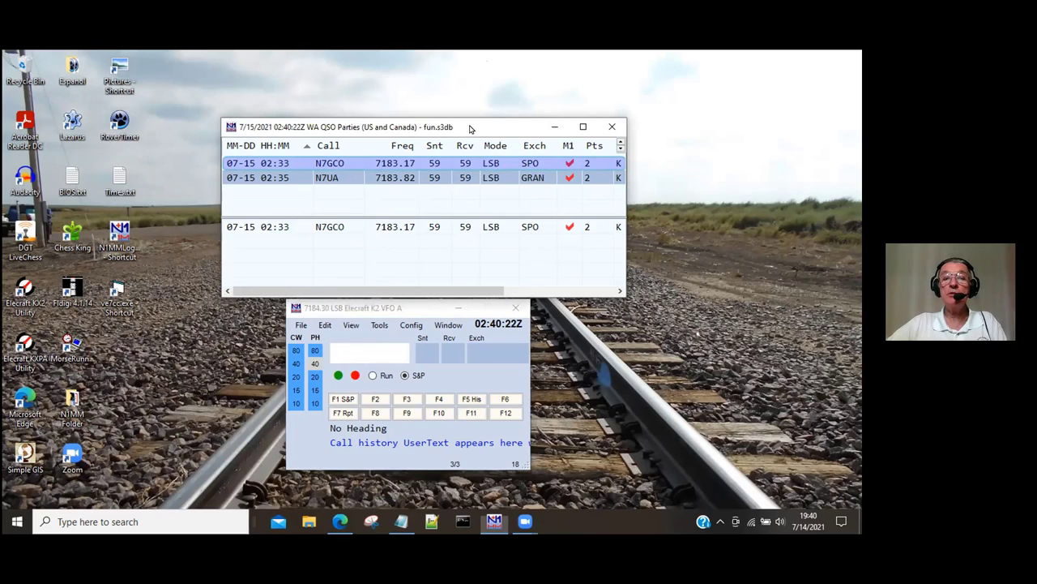
click(423, 312)
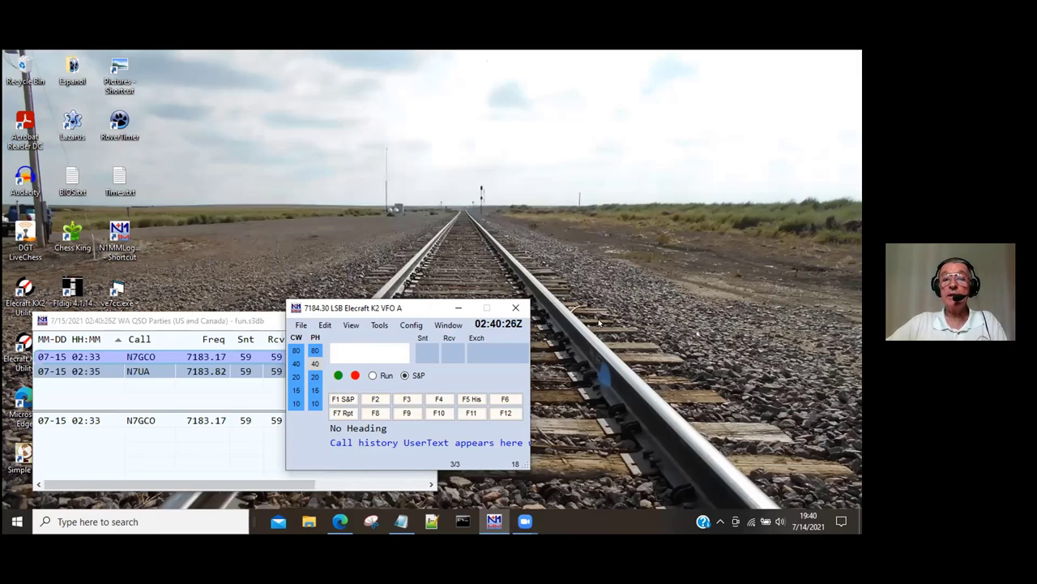
drag(423, 312, 577, 331)
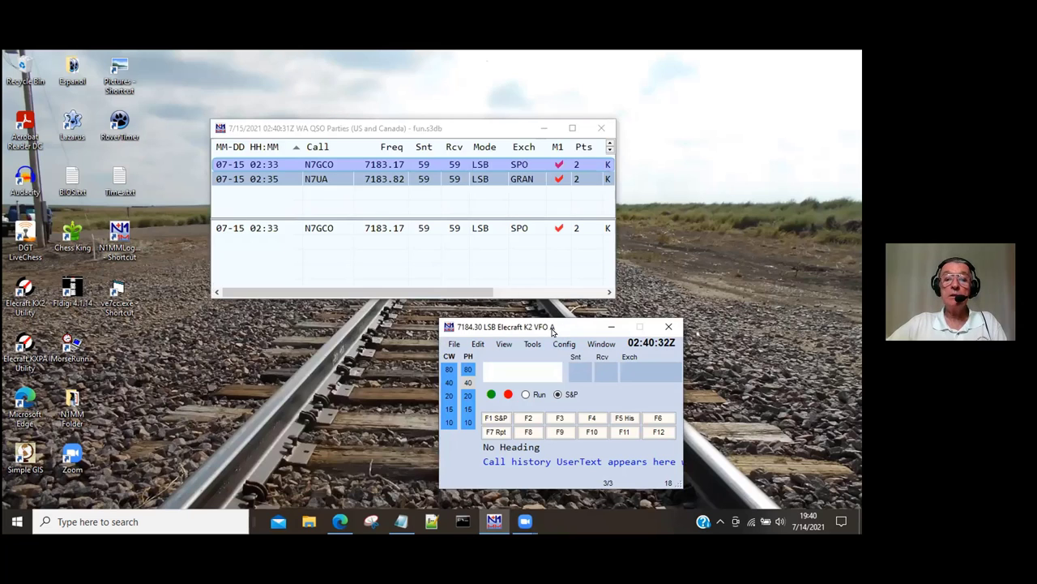
drag(552, 329, 402, 345)
click(455, 130)
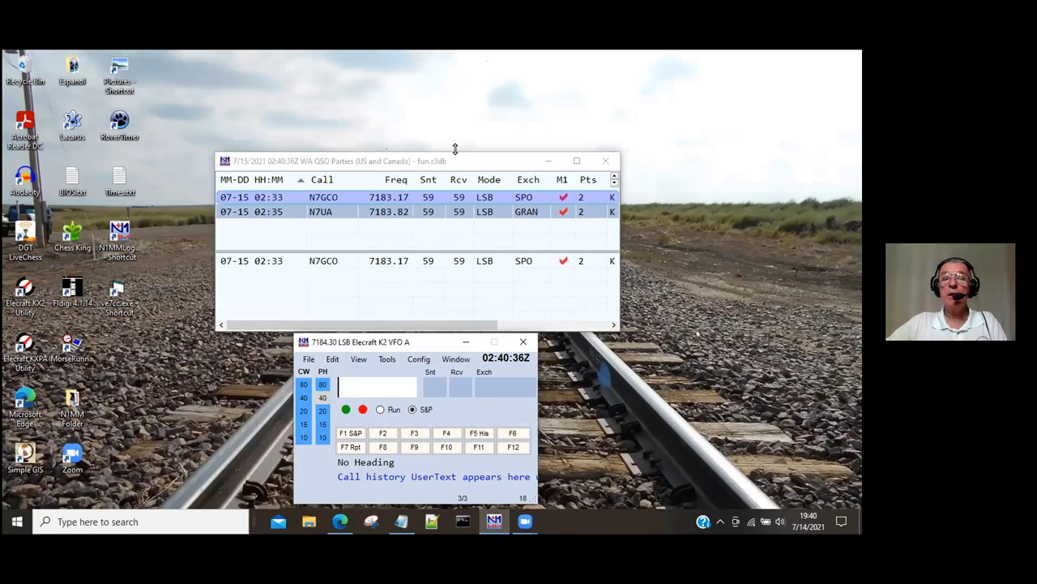
Open the online help for the log window in the browser, skim the page and return to the logger.
right_click(466, 292)
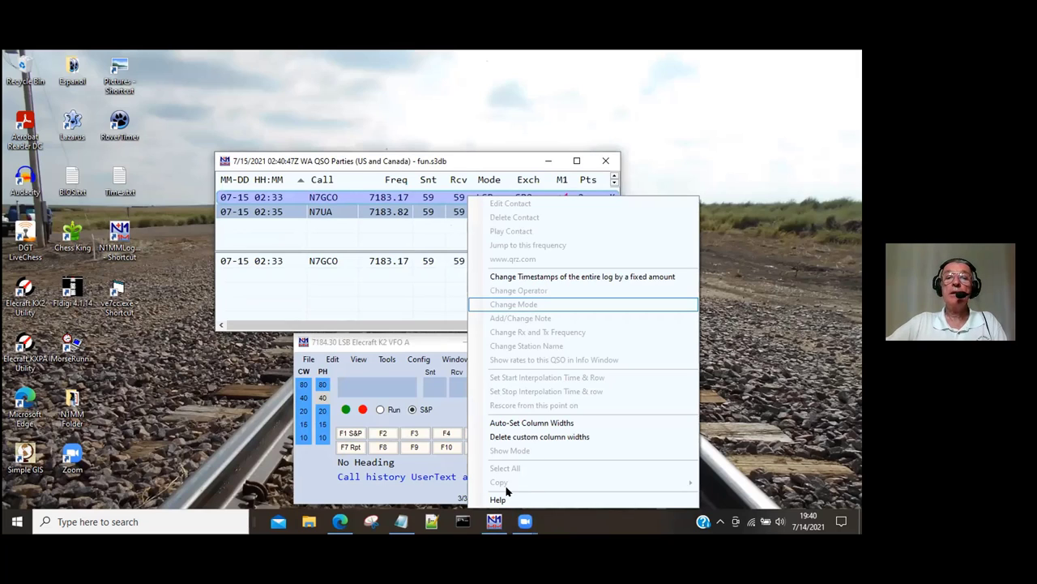
key(Down)
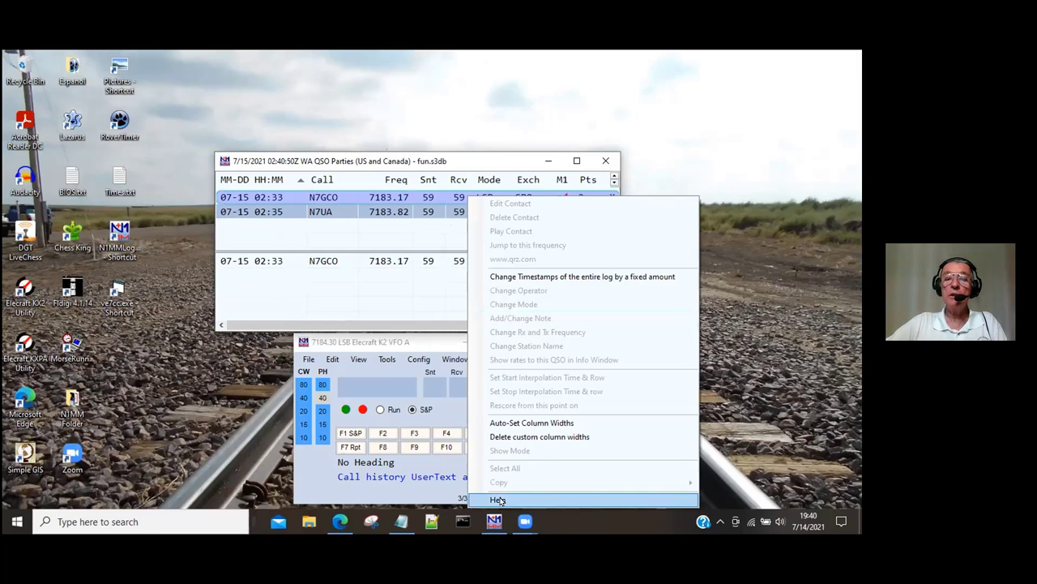
click(497, 499)
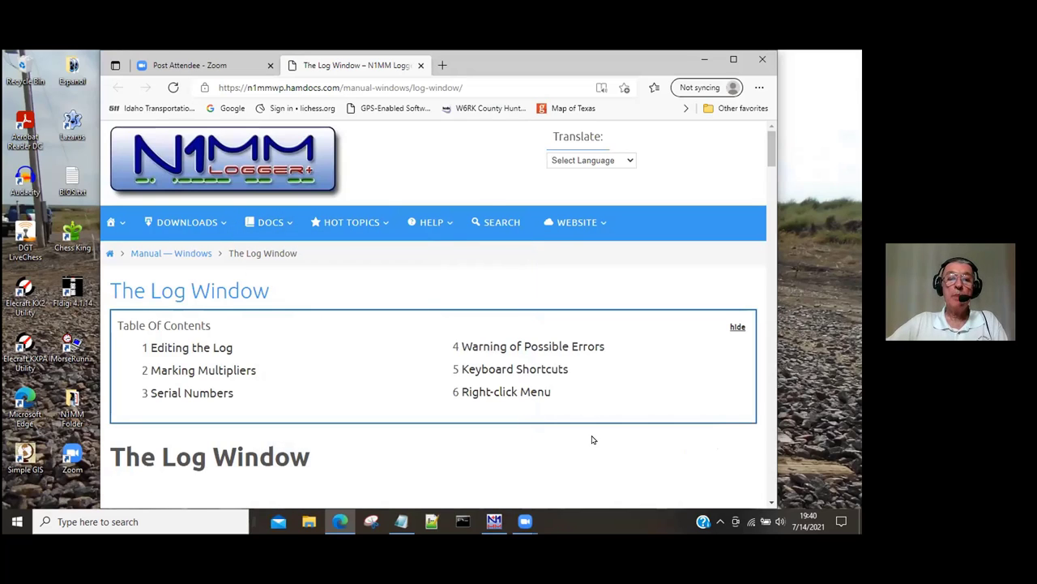
scroll(446, 384, down, 1)
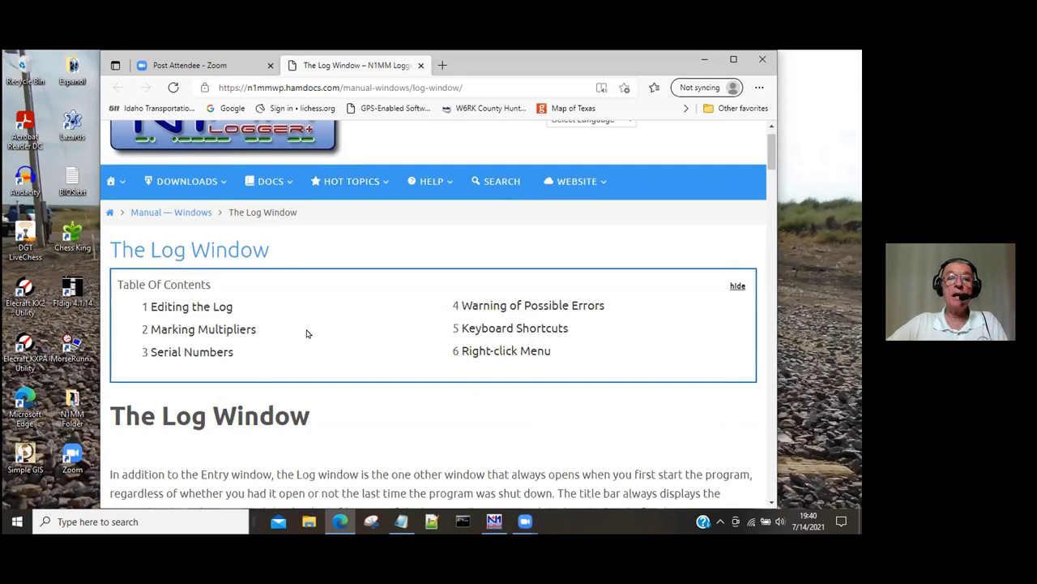
scroll(308, 315, down, 1)
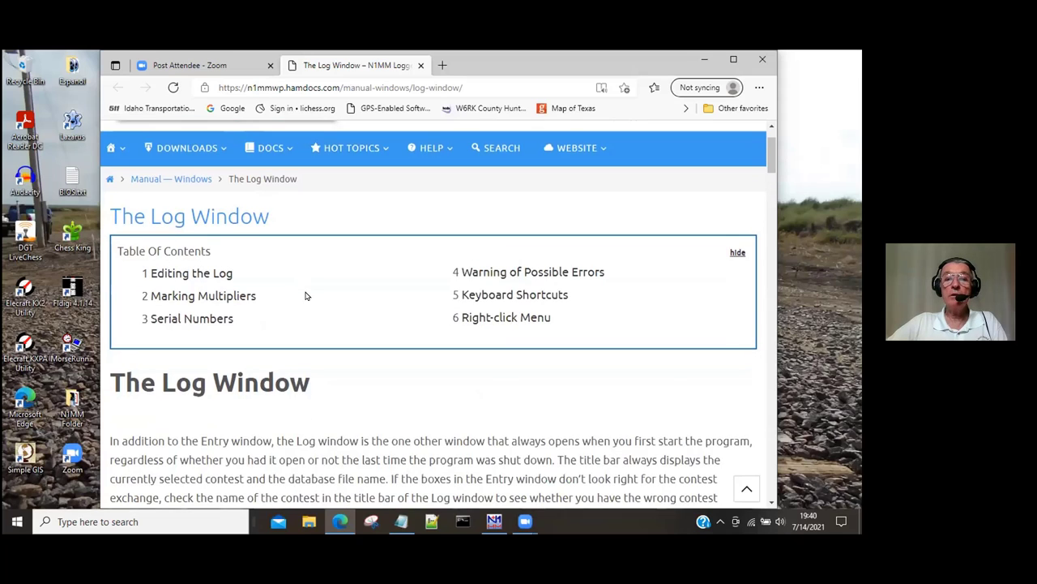
scroll(306, 295, down, 1)
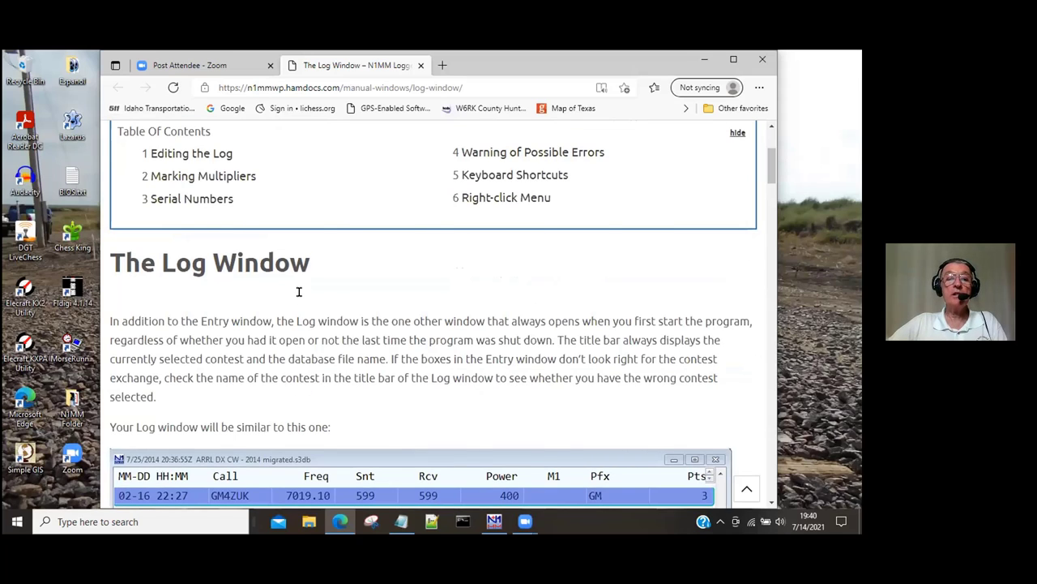
scroll(298, 292, down, 2)
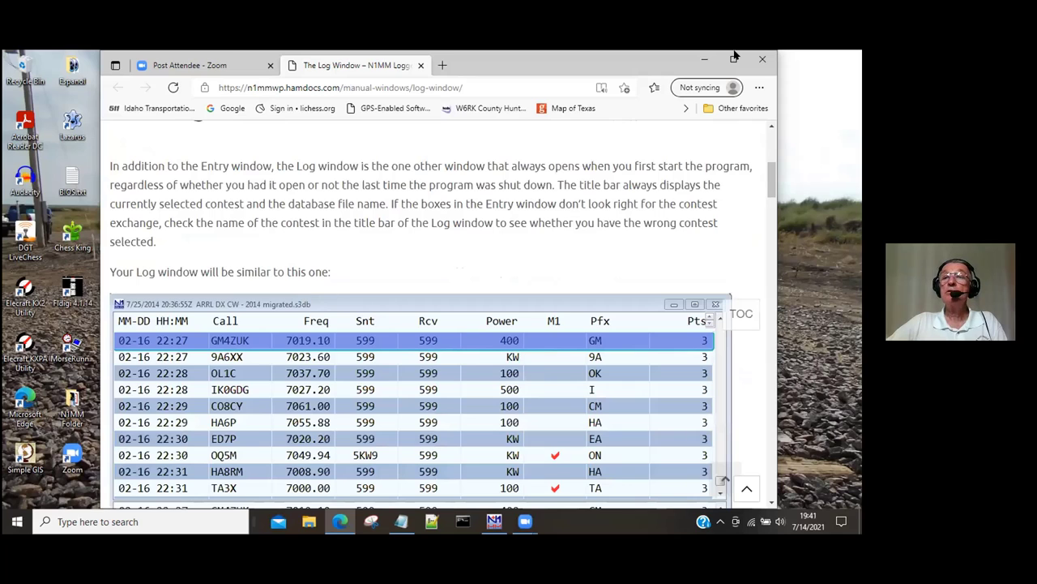
scroll(465, 239, down, 5)
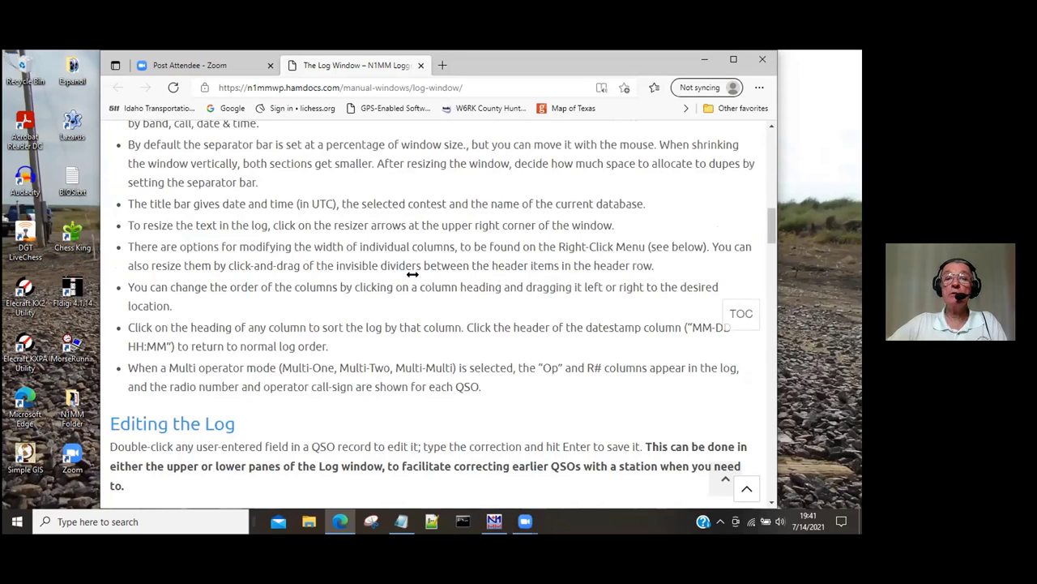
scroll(411, 368, up, 7)
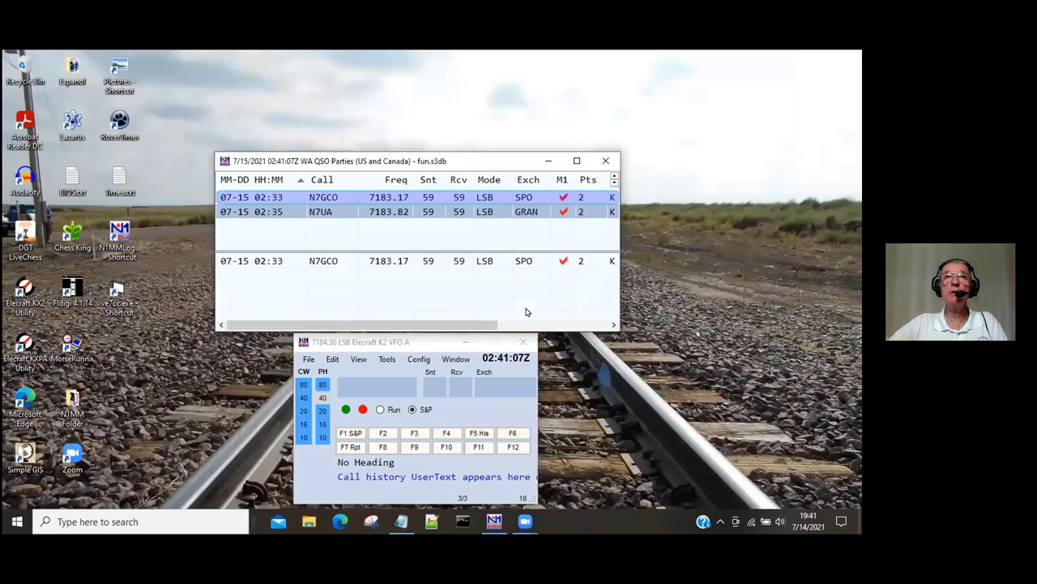
key(super+Down)
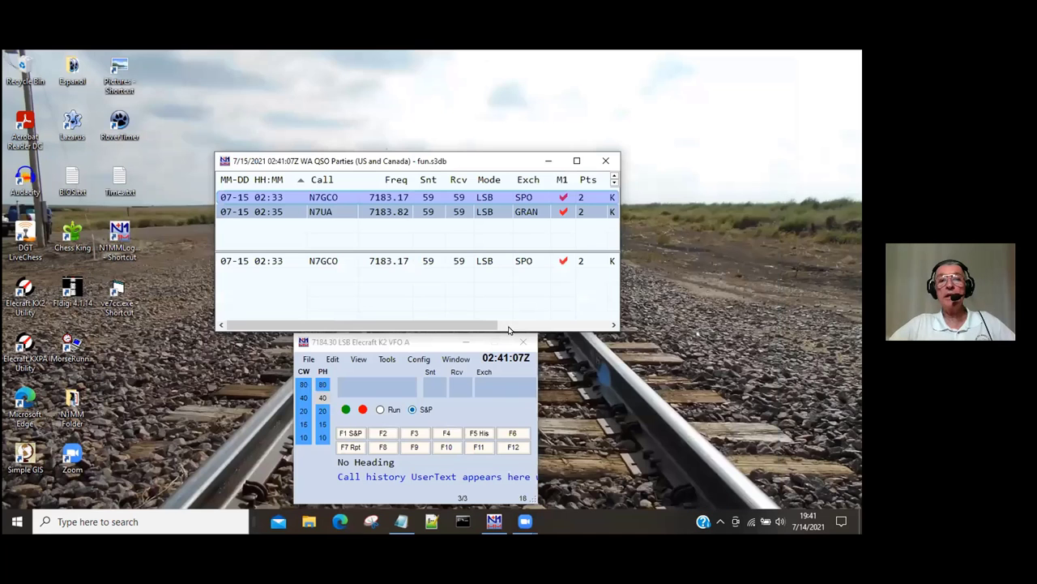
Switch the radio to the 20 m phone band.
click(323, 412)
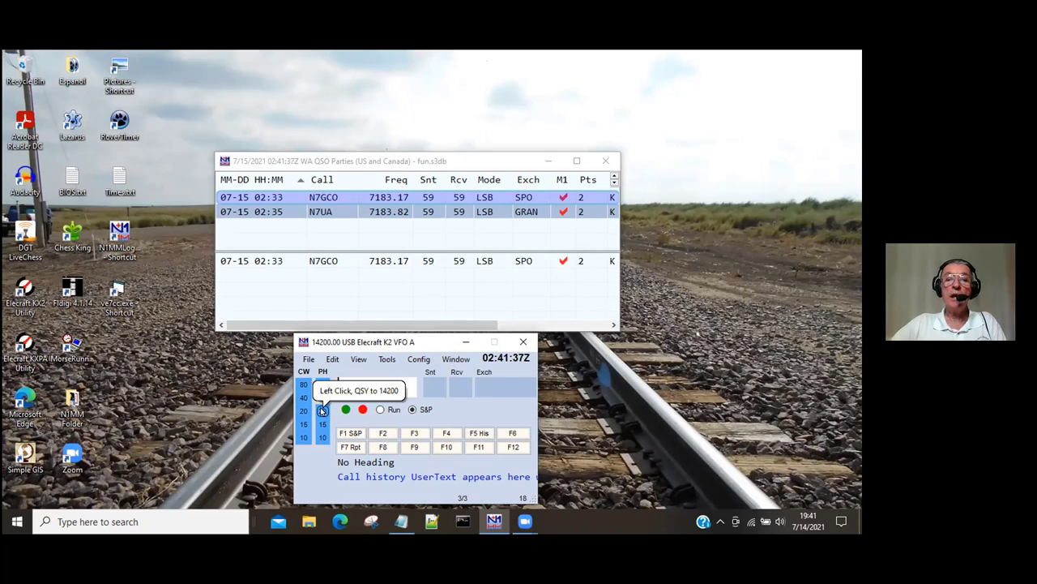
click(322, 411)
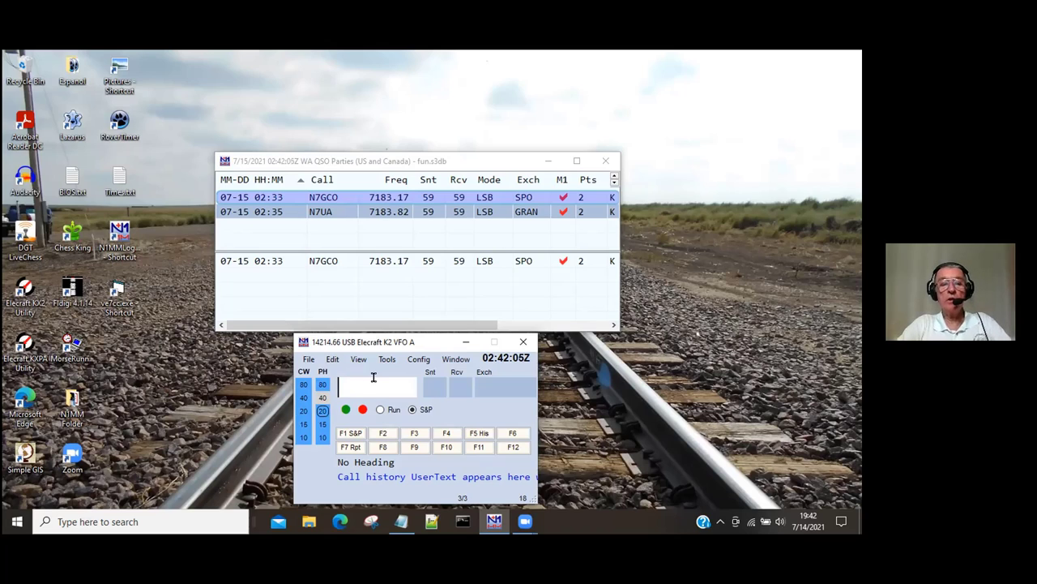
Tune the radio to 14240 kHz through the callsign field of the entry window.
text(14)
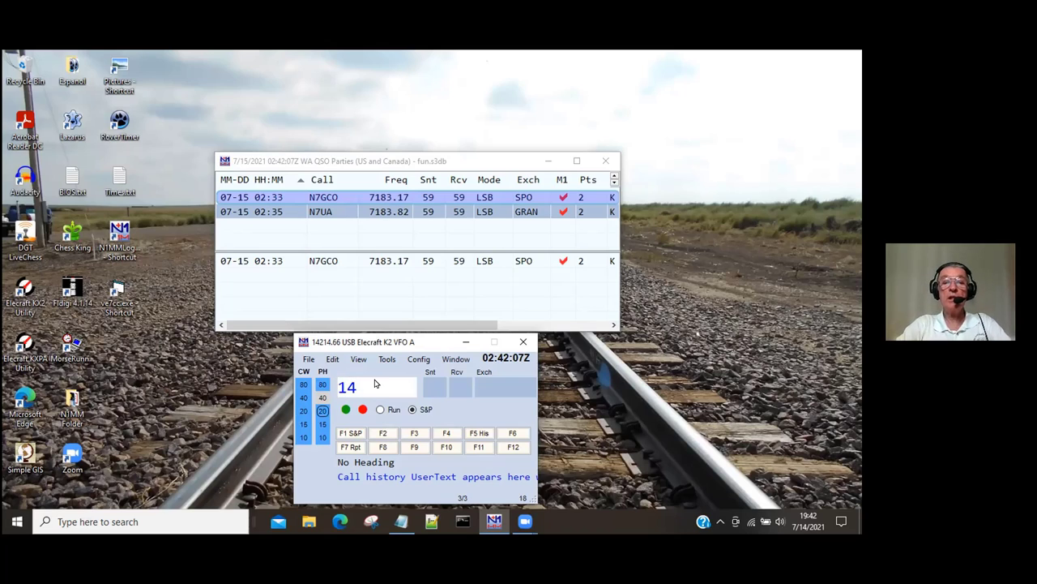
text(240)
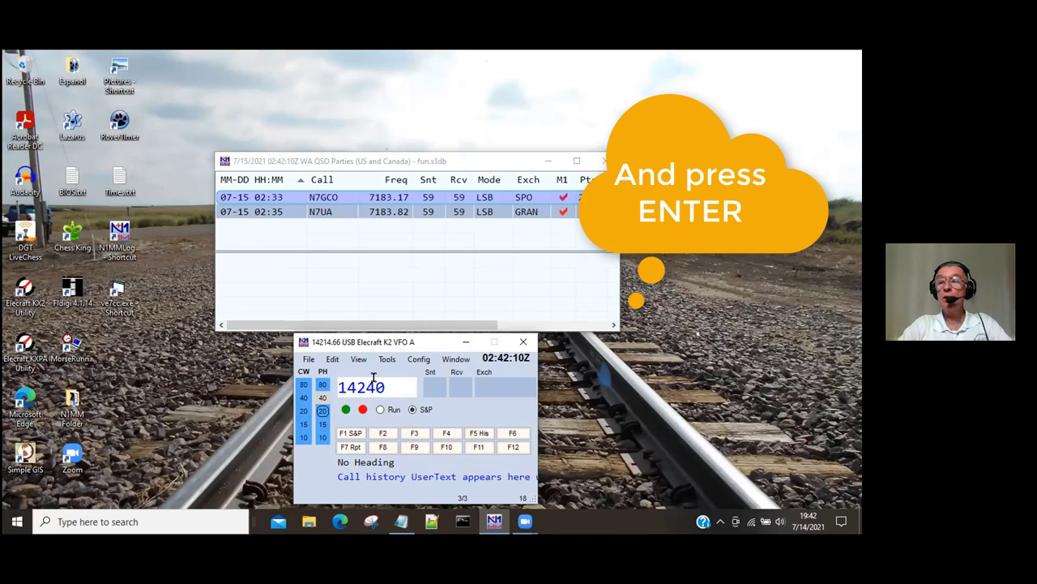
key(Return)
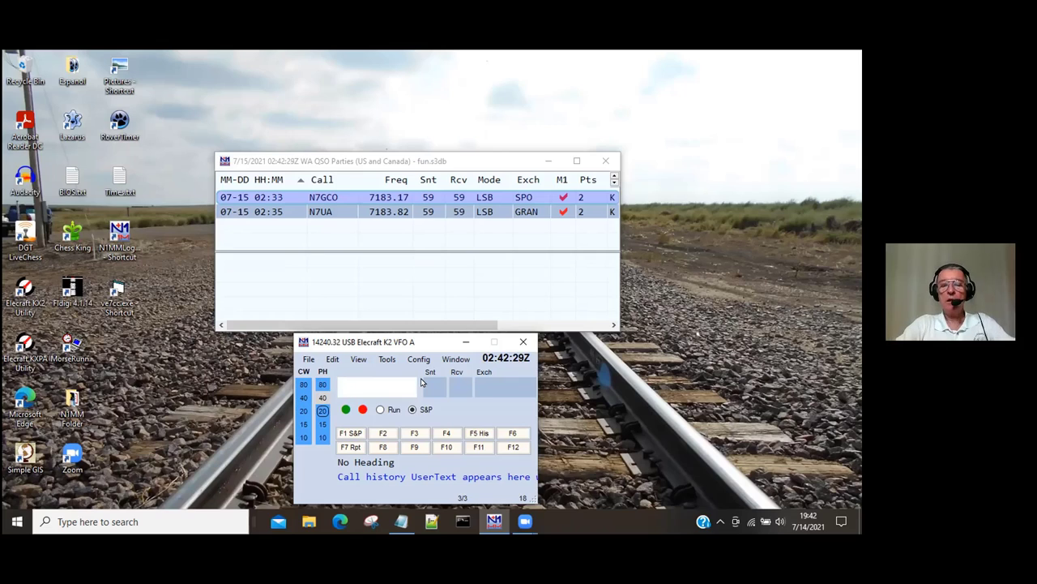
text(N7GC)
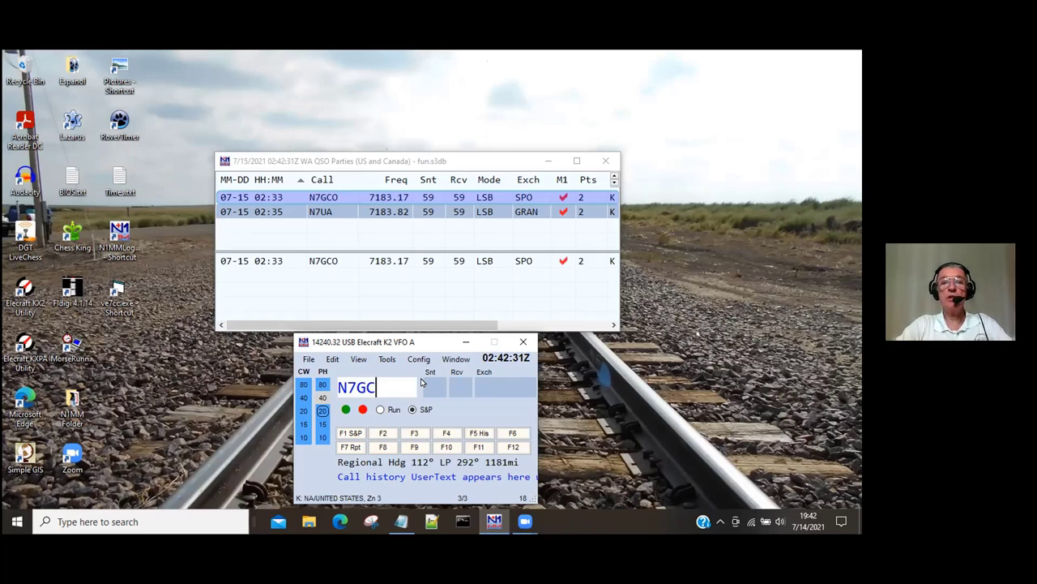
text(O)
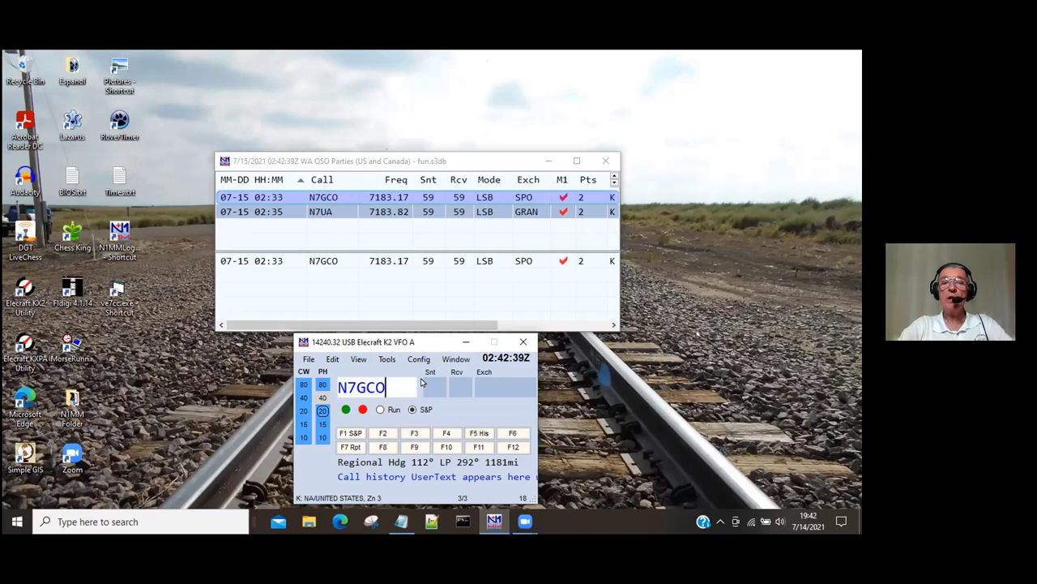
key(space)
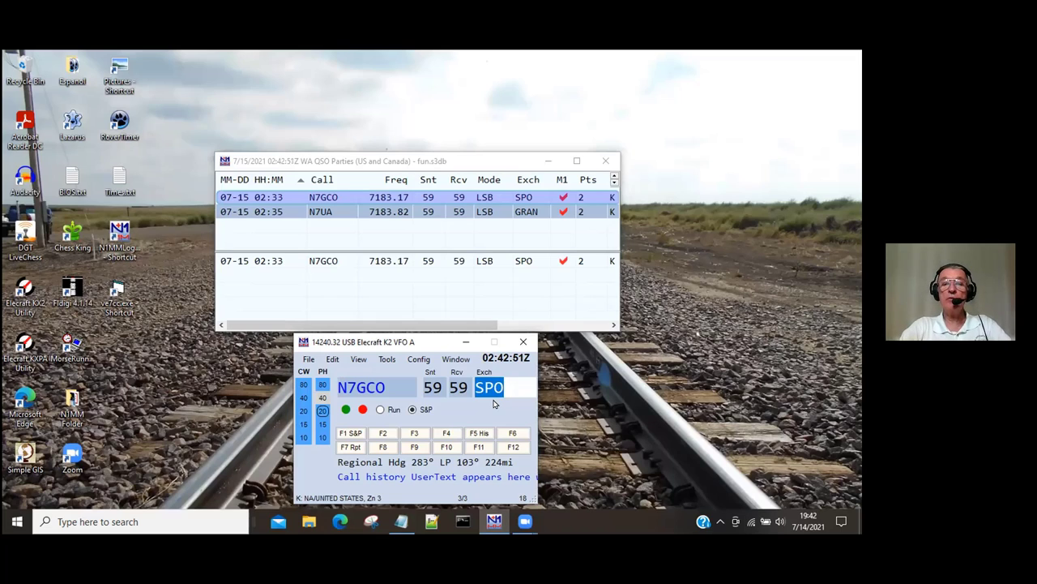
key(alt+w)
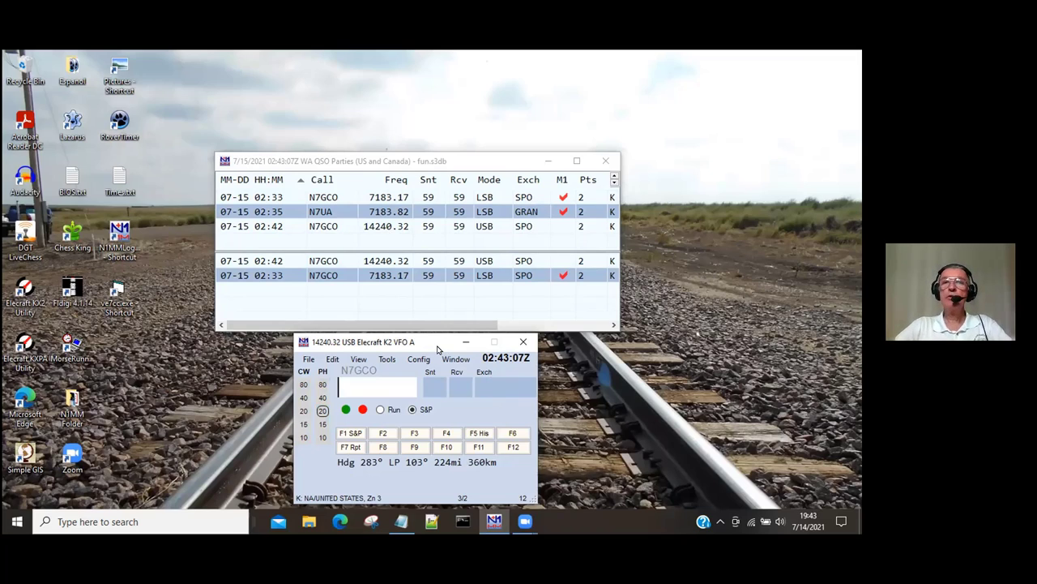
text(WS7I)
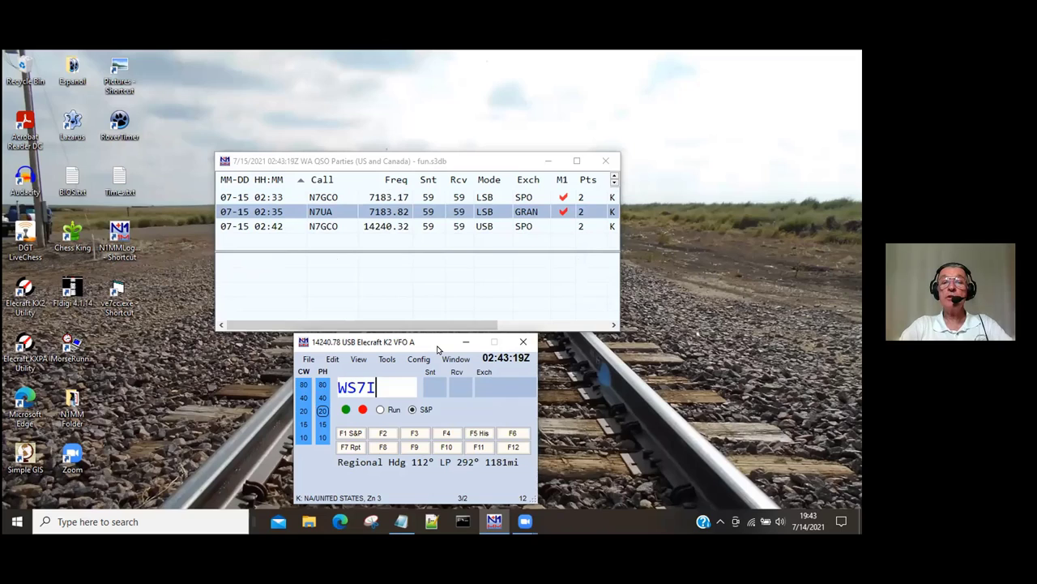
key(space)
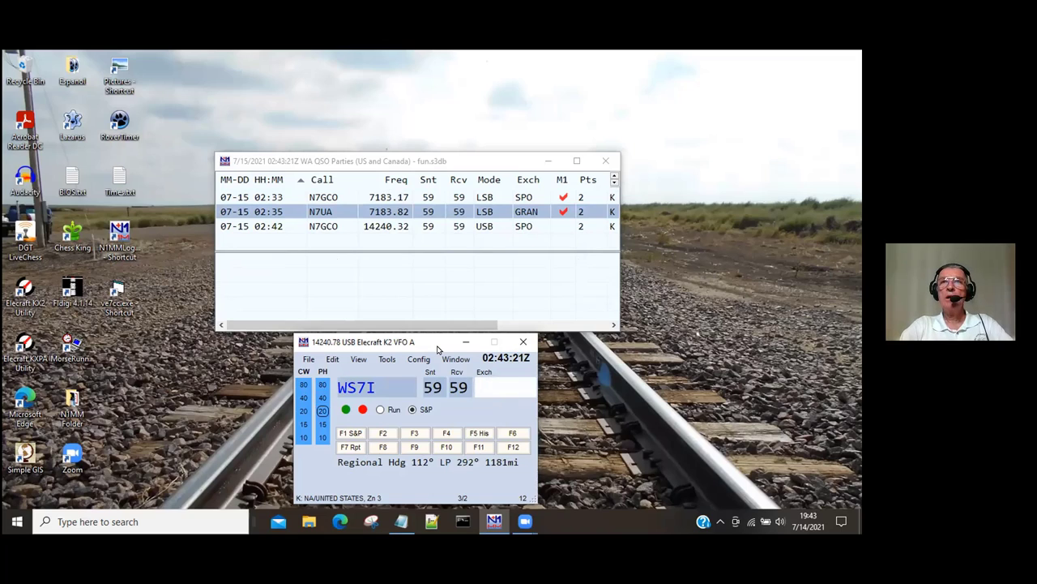
text(SNO)
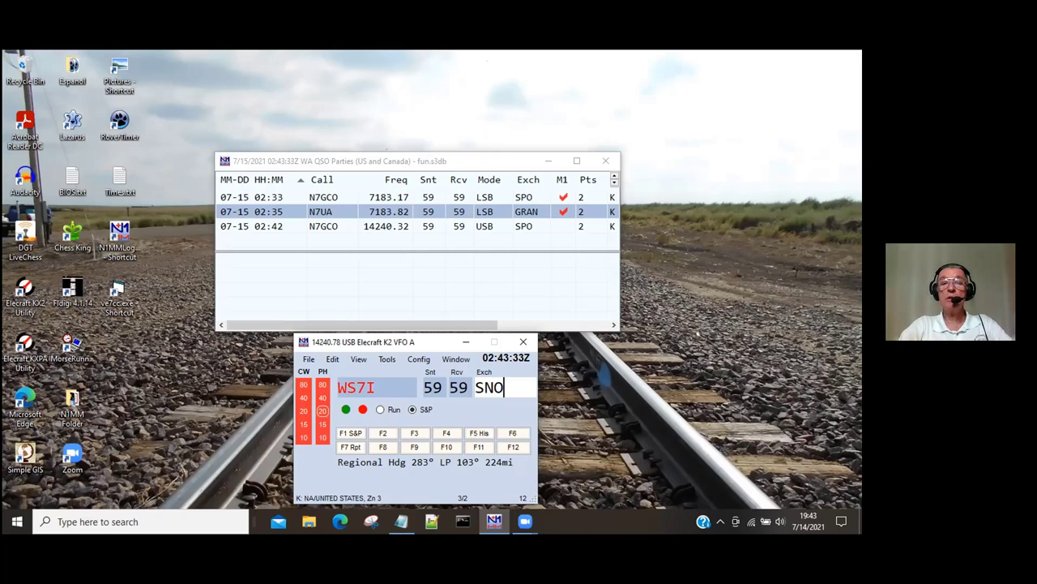
key(Return)
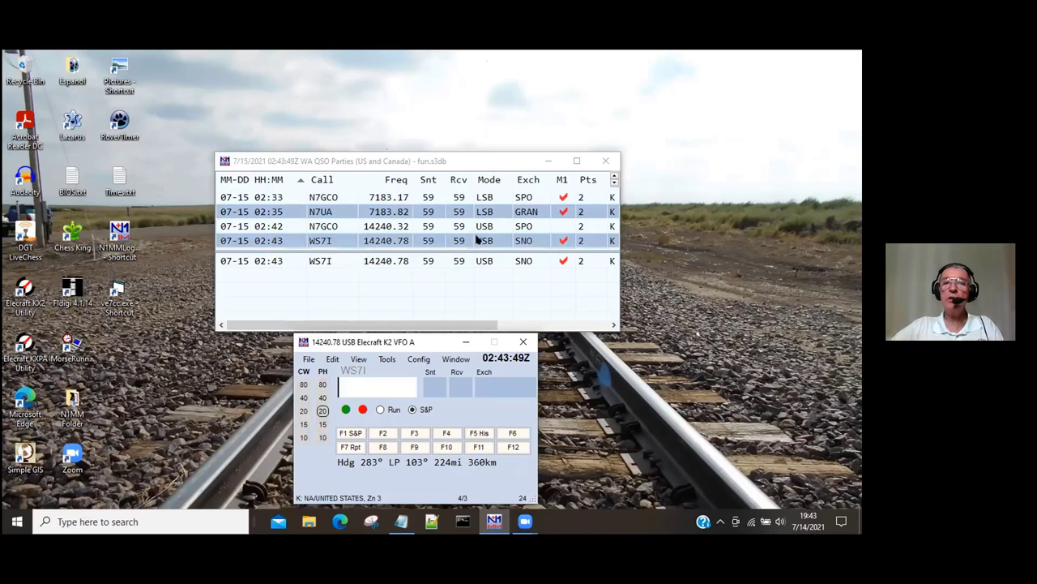
Correct the exchange of the logged WS7I contact to SPO directly in the log window.
double_click(538, 243)
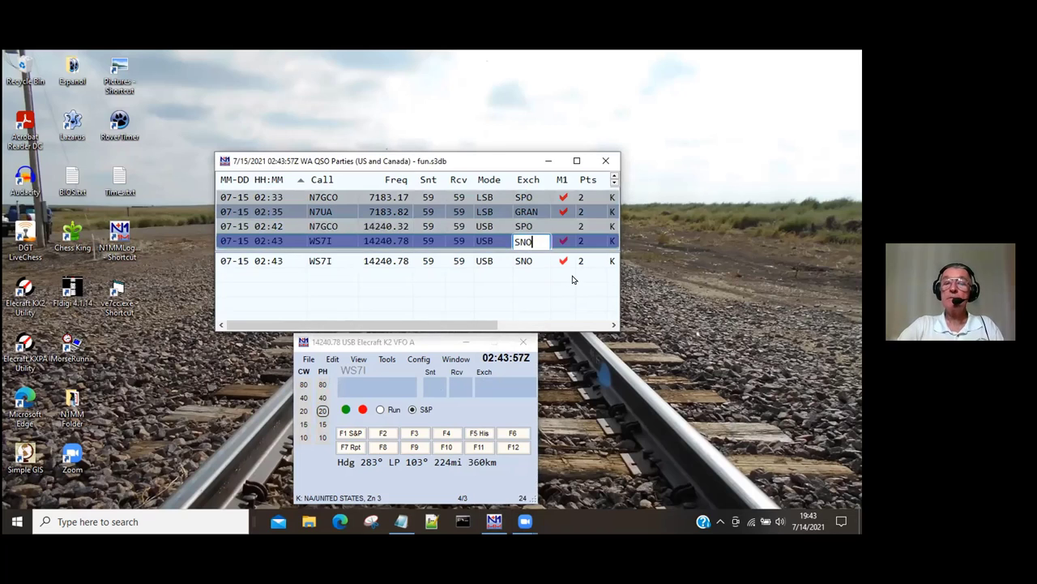
key(shift+Left)
key(BackSpace)
key(BackSpace)
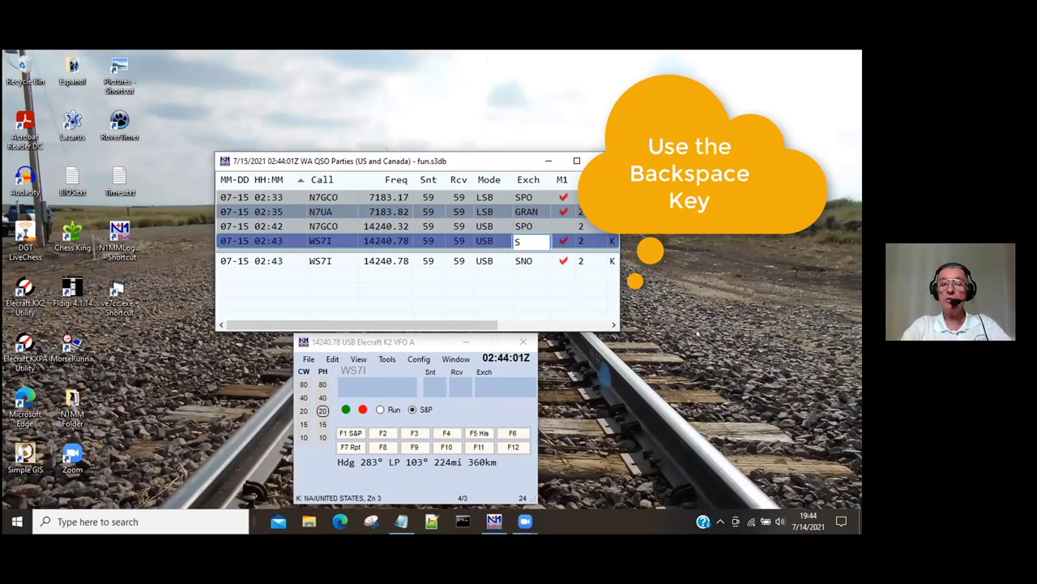
text(PO)
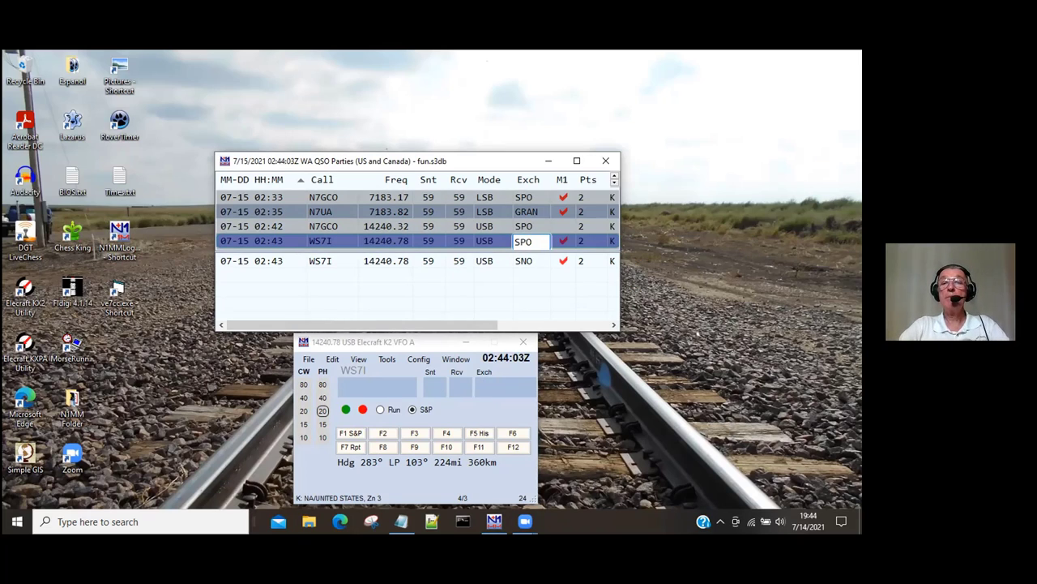
key(Return)
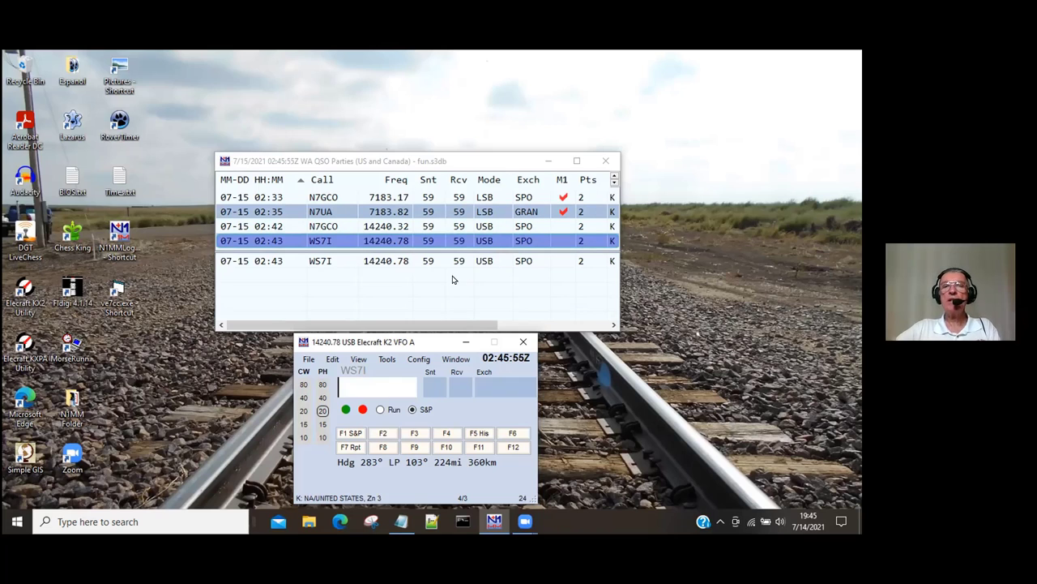
In the hardware port configuration, assign COM5 to the second port row and enable CW/Other for it.
click(426, 359)
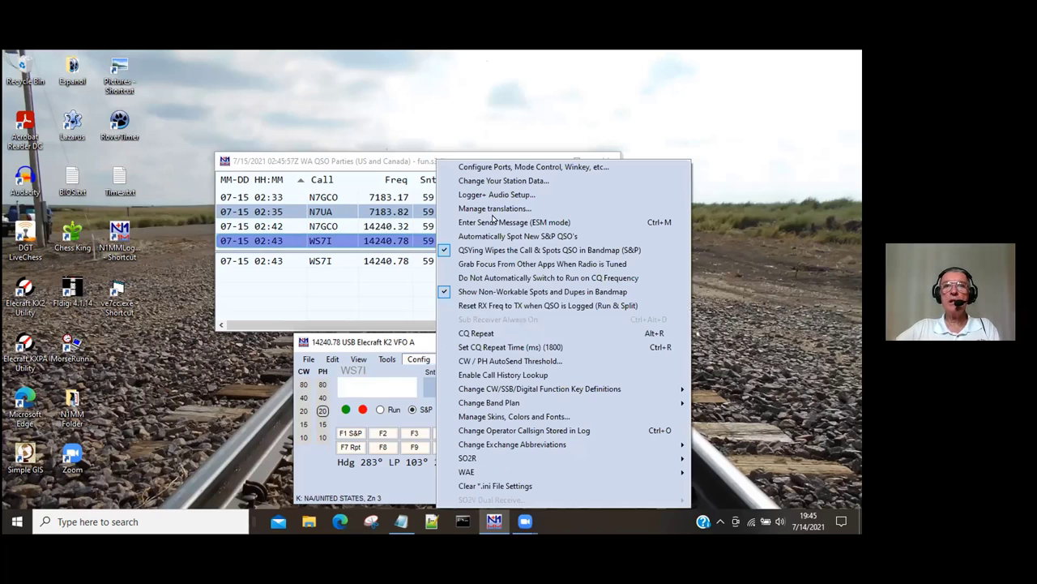
click(500, 167)
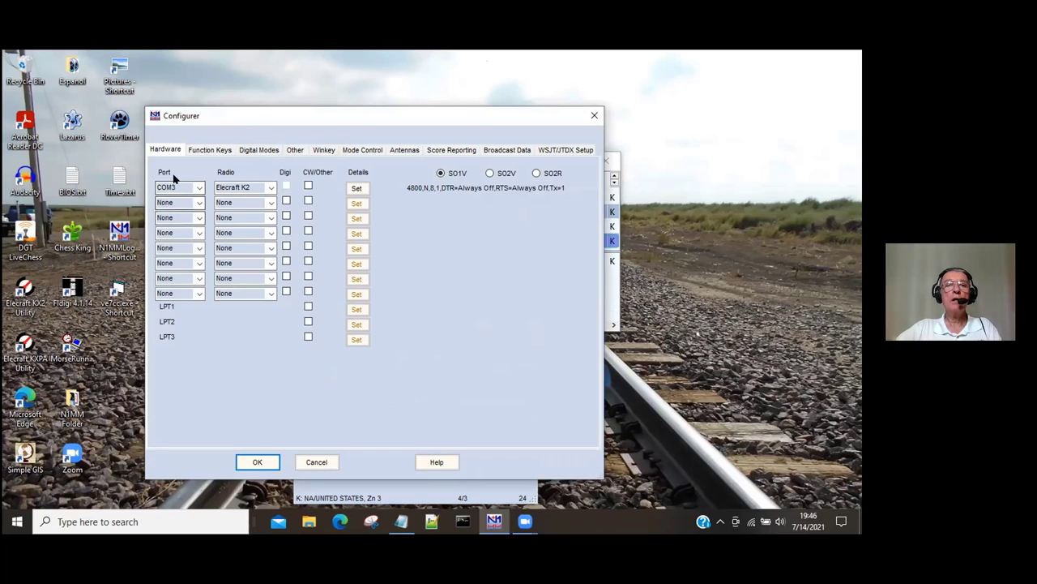
click(199, 203)
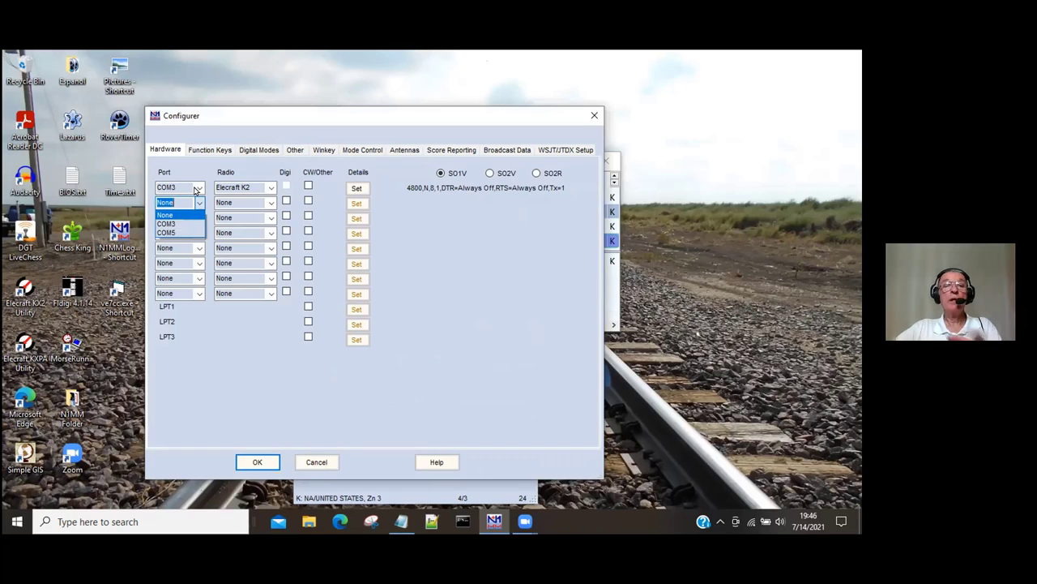
click(174, 233)
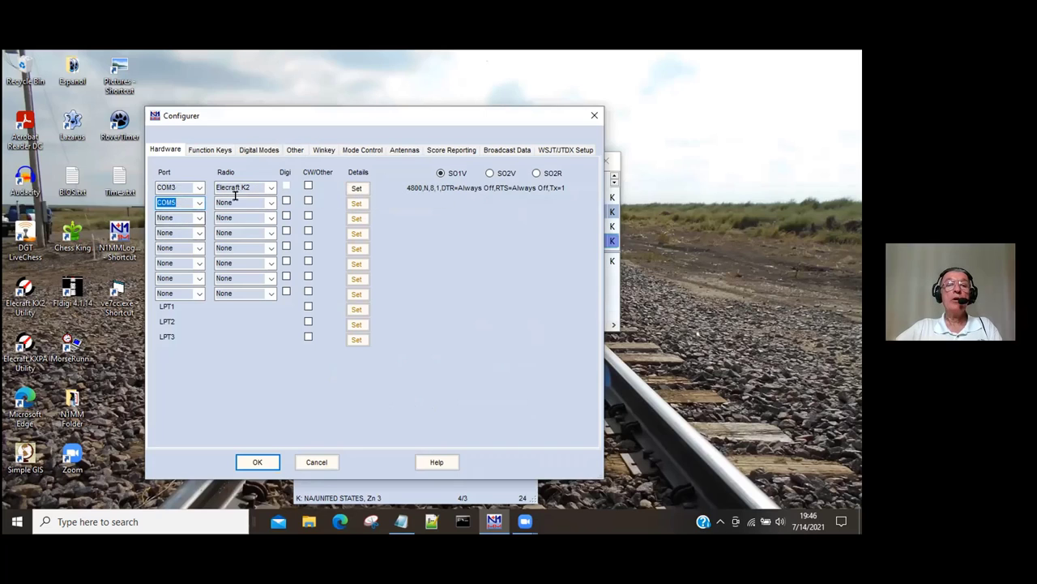
click(307, 201)
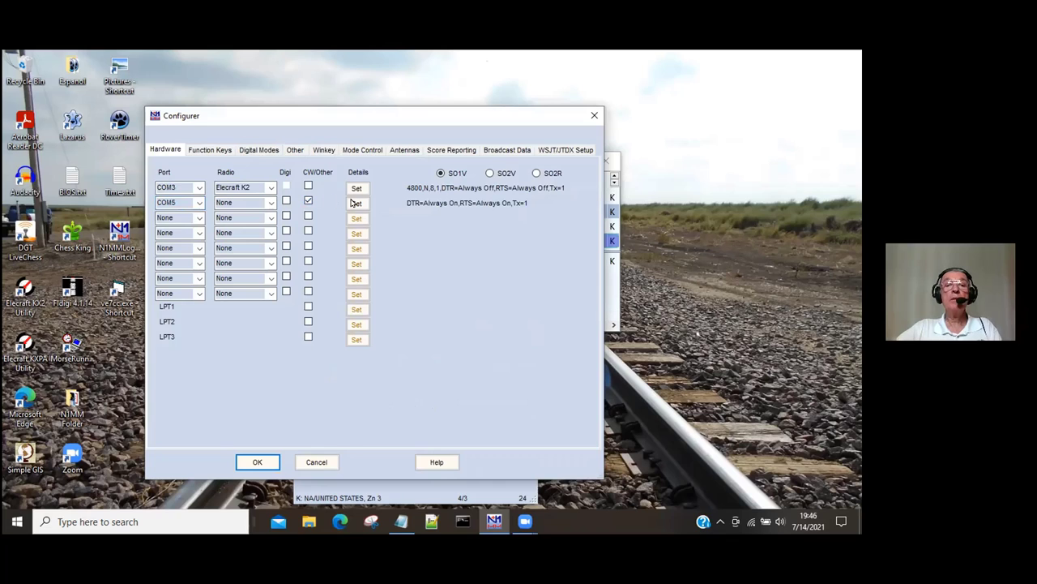
In the COM5 details, set DTR and RTS to Always Off, enable WinKey and accept the port settings.
click(357, 202)
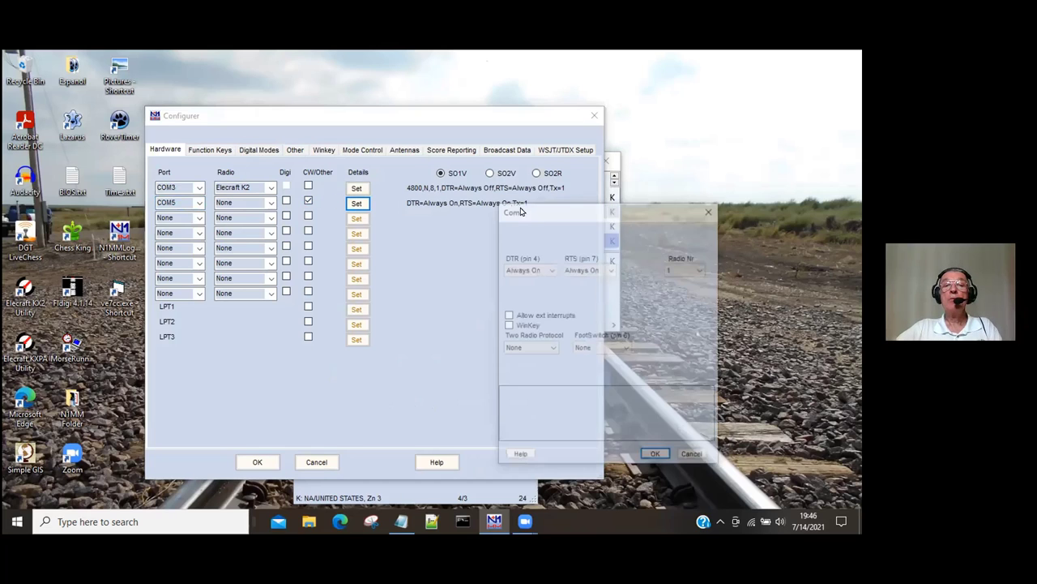
drag(561, 215, 460, 202)
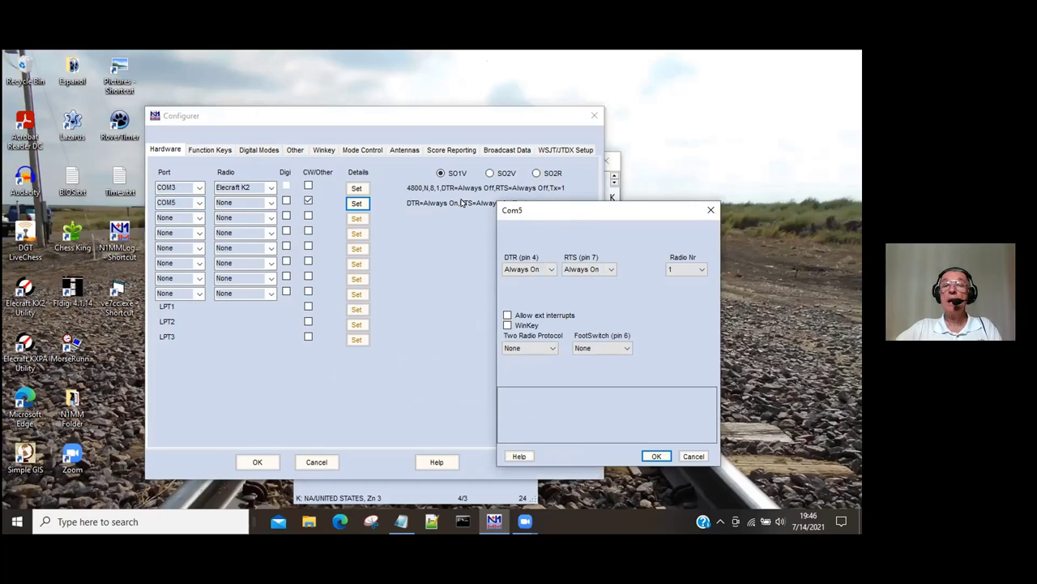
click(422, 257)
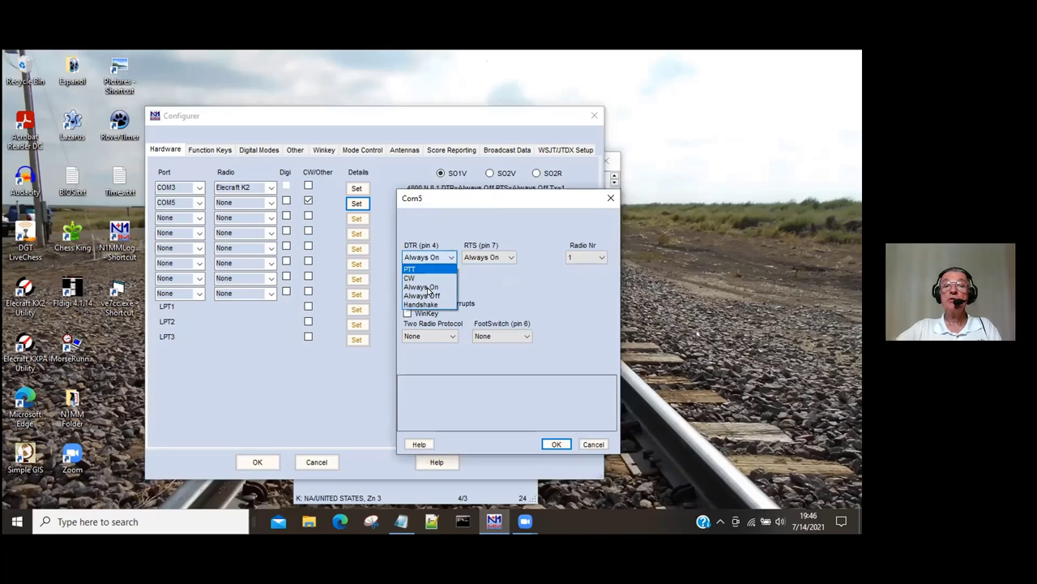
click(428, 280)
click(477, 257)
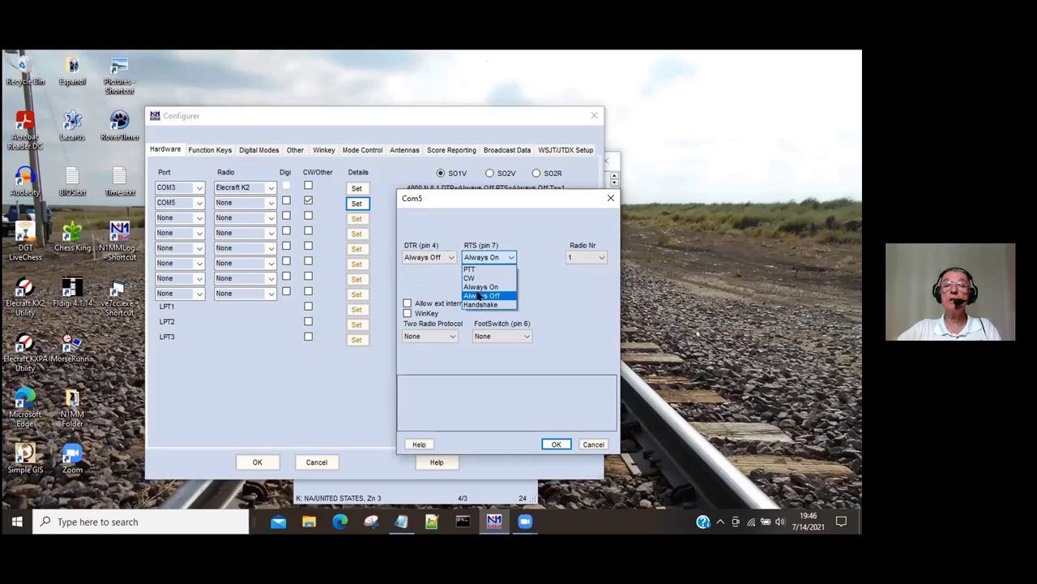
click(481, 296)
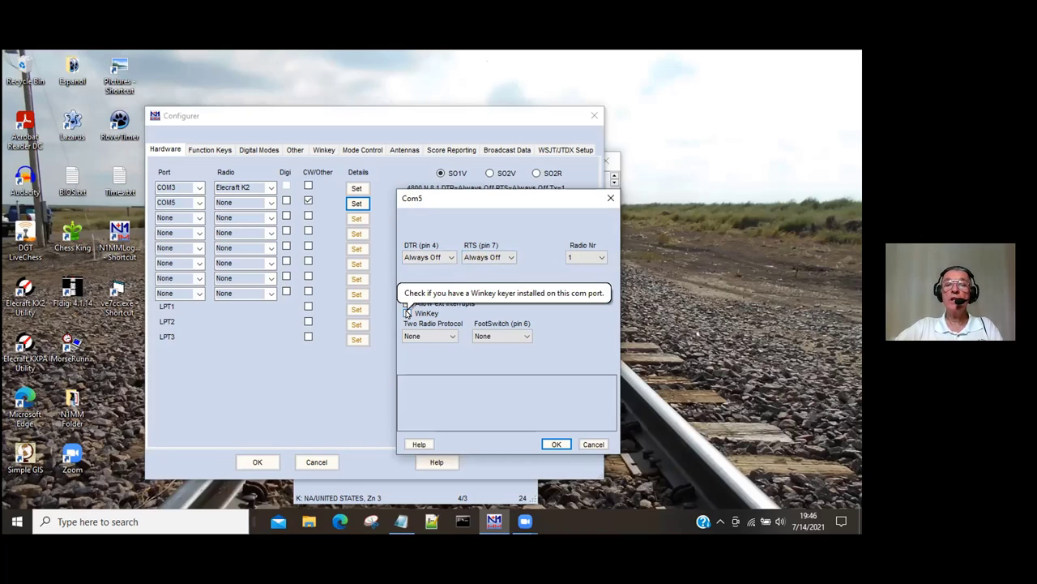
click(407, 313)
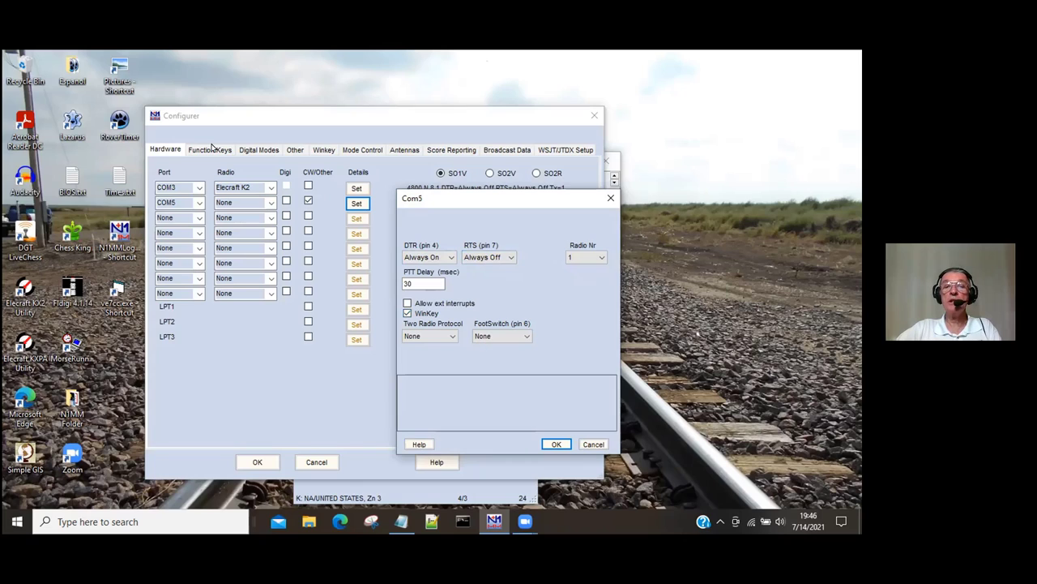
key(Return)
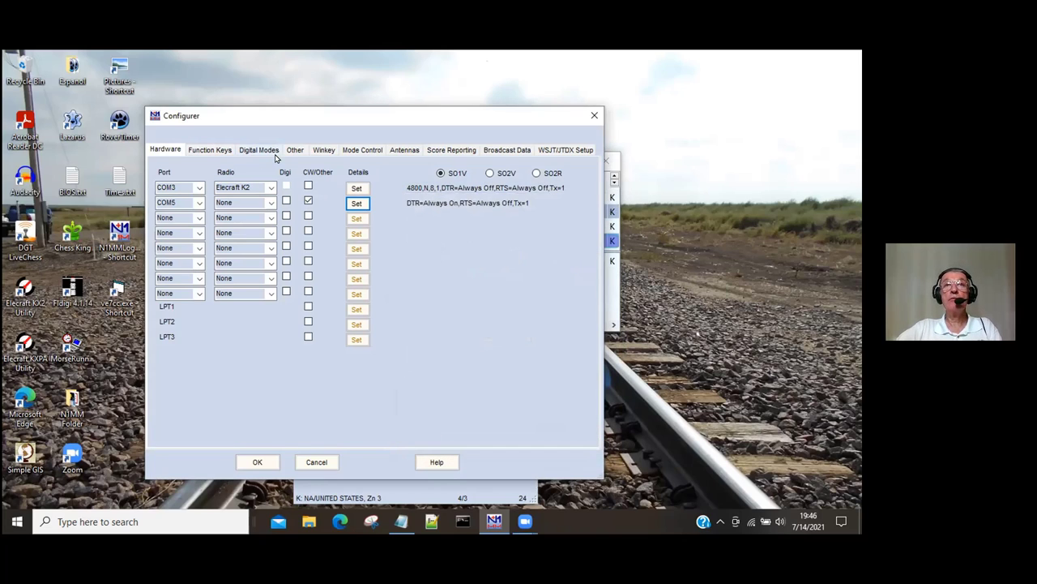
Set the Winkey speed pot control to Ignore Winkey Speed Pot and save the configuration.
click(324, 152)
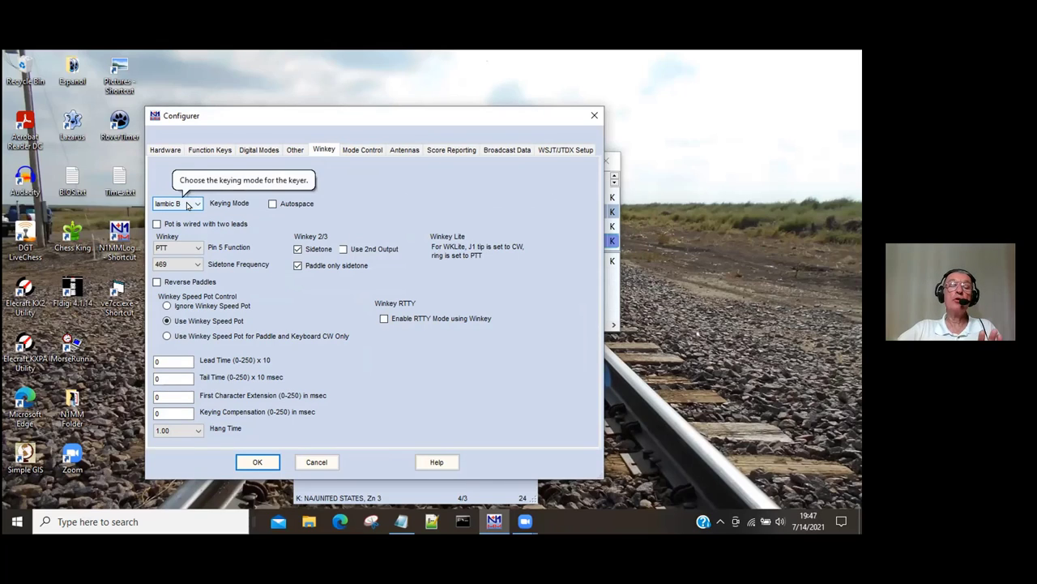
click(166, 307)
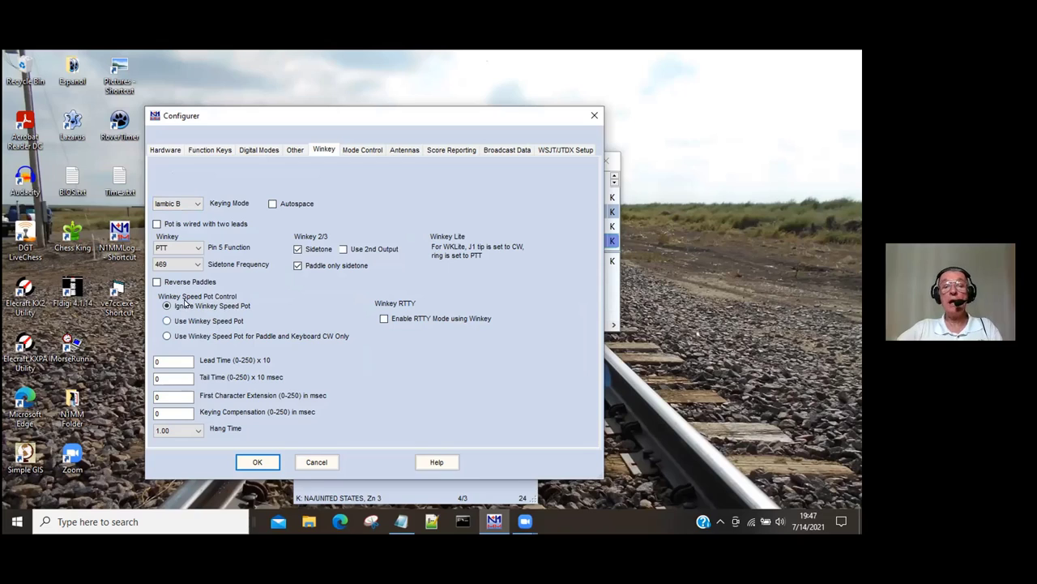
click(256, 460)
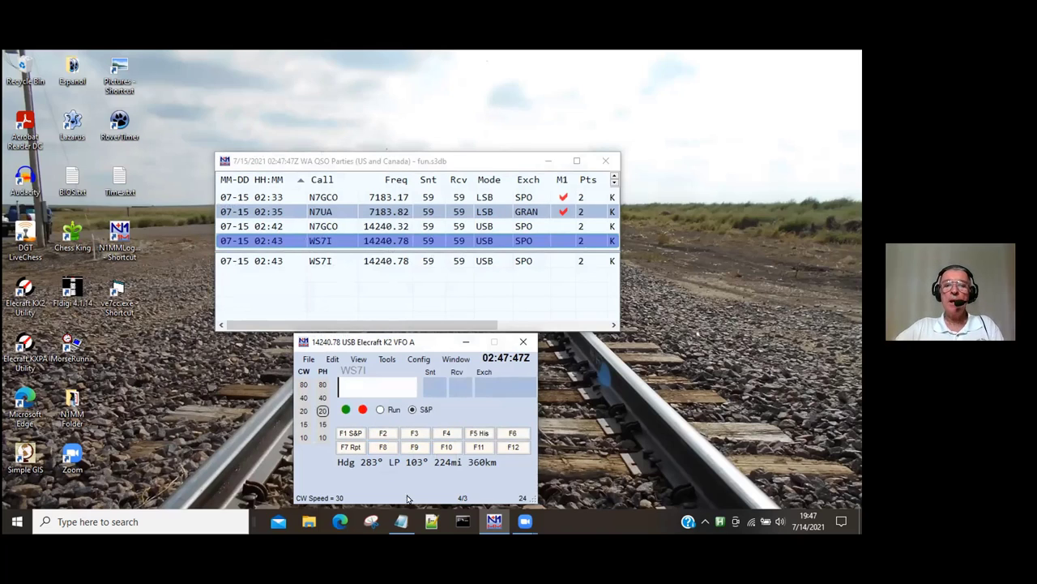
Switch to the CW Default Messages.mc file in Notepad, enlarge its window and review the RUN and S&P function key messages.
click(402, 521)
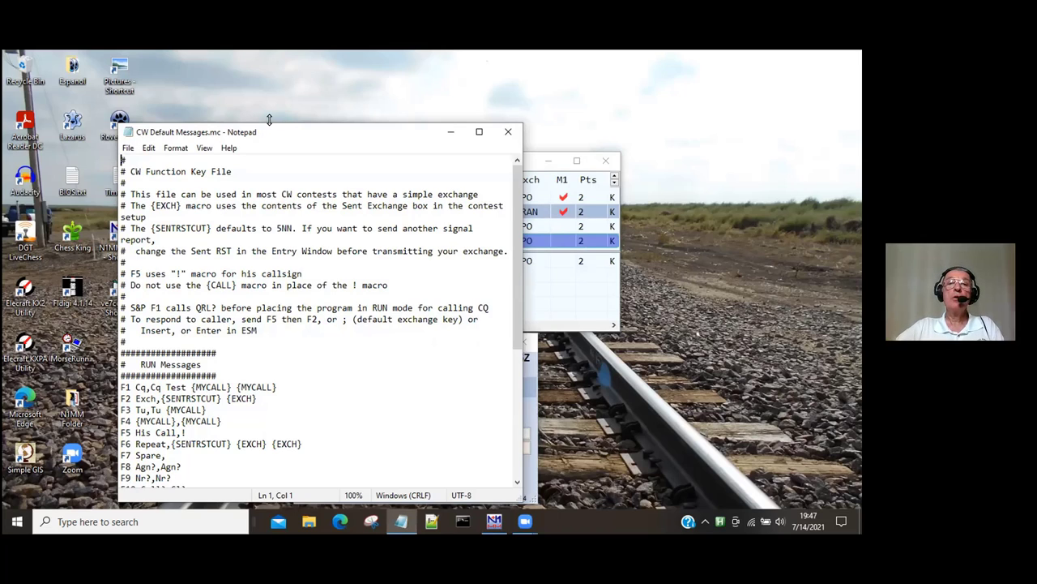
drag(269, 119, 274, 74)
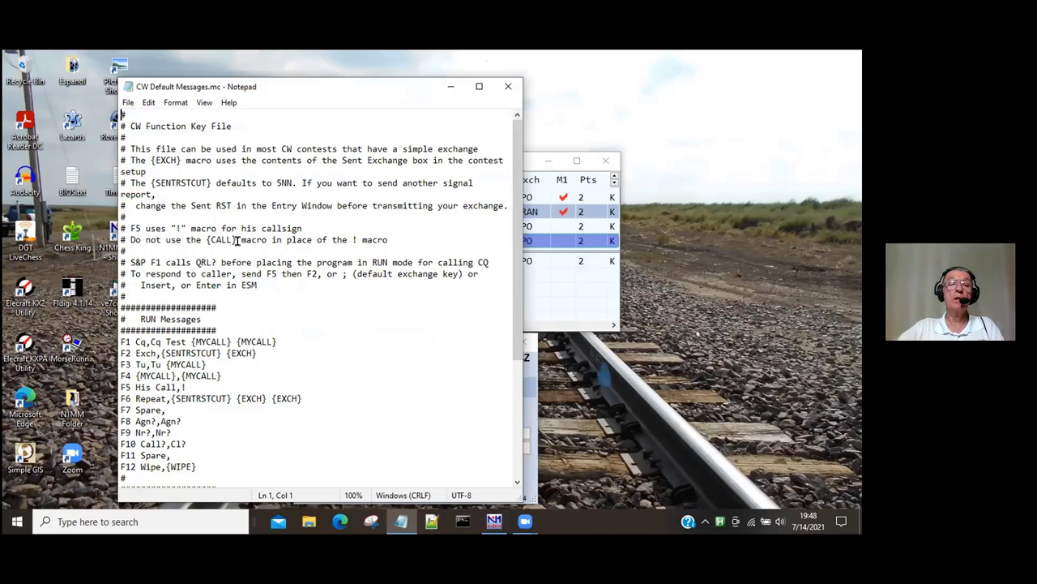
scroll(236, 231, down, 2)
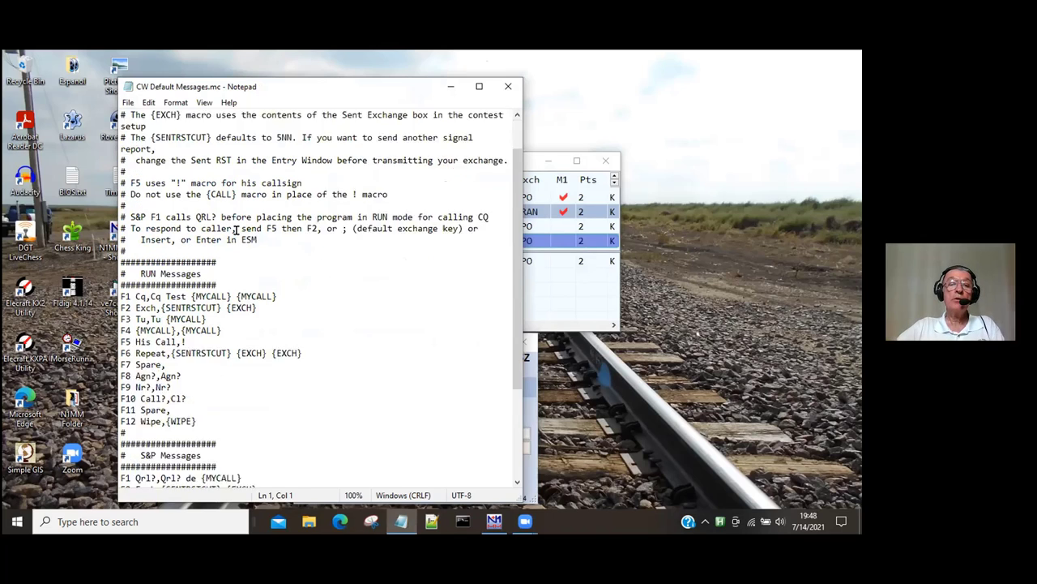
scroll(240, 237, down, 3)
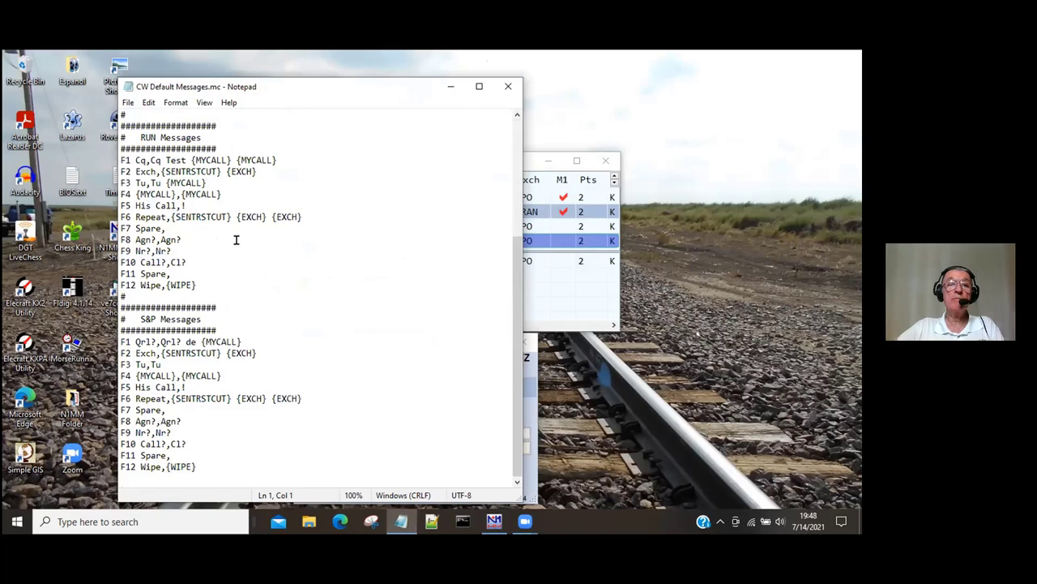
scroll(234, 238, up, 3)
scroll(191, 211, up, 2)
scroll(185, 183, down, 1)
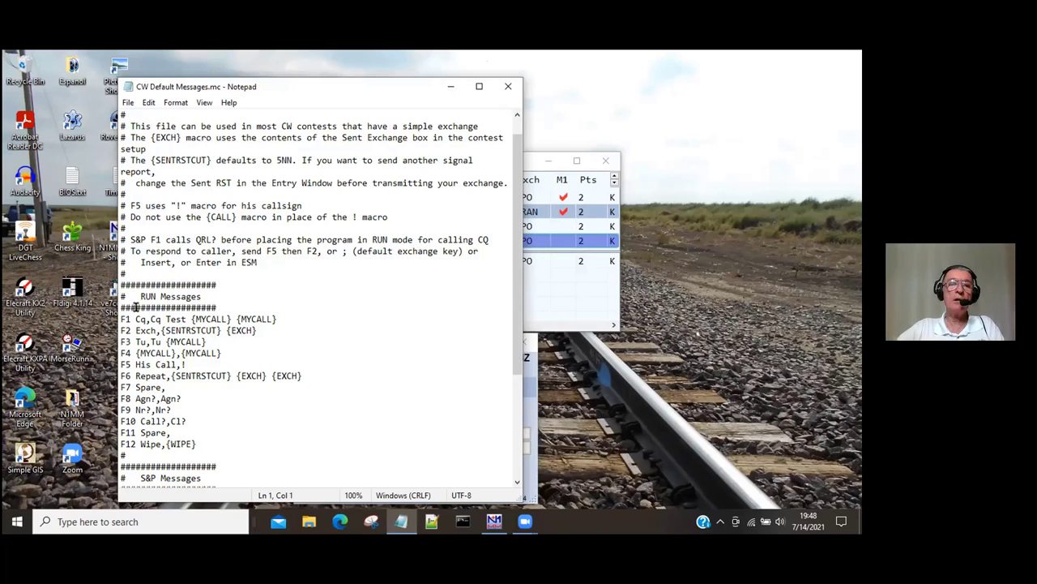
Read the remaining RUN and S&P message definitions to the end of the file and minimize it to return to N1MM Logger+.
scroll(217, 341, down, 2)
scroll(217, 340, down, 3)
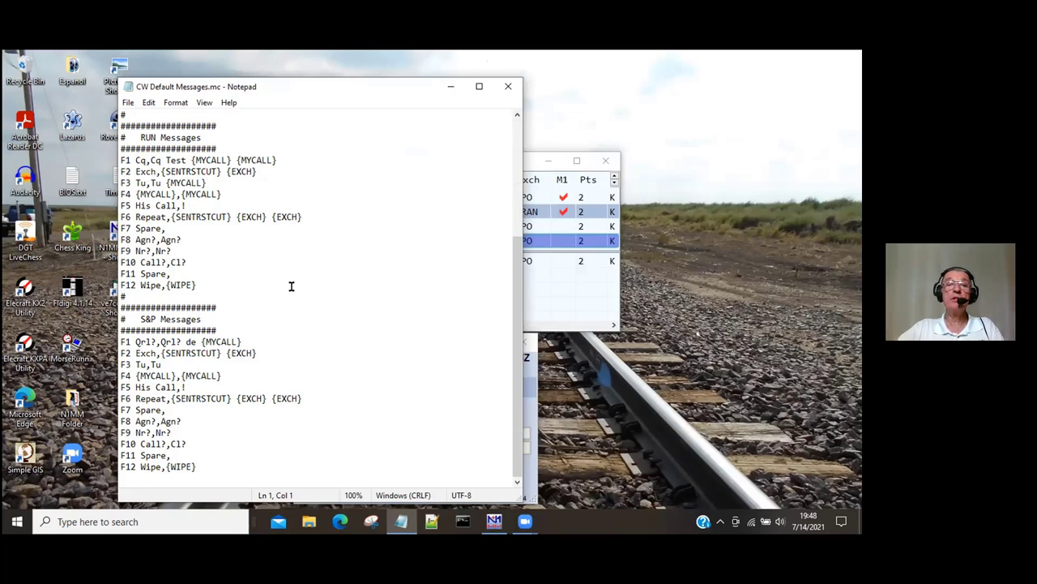
click(451, 85)
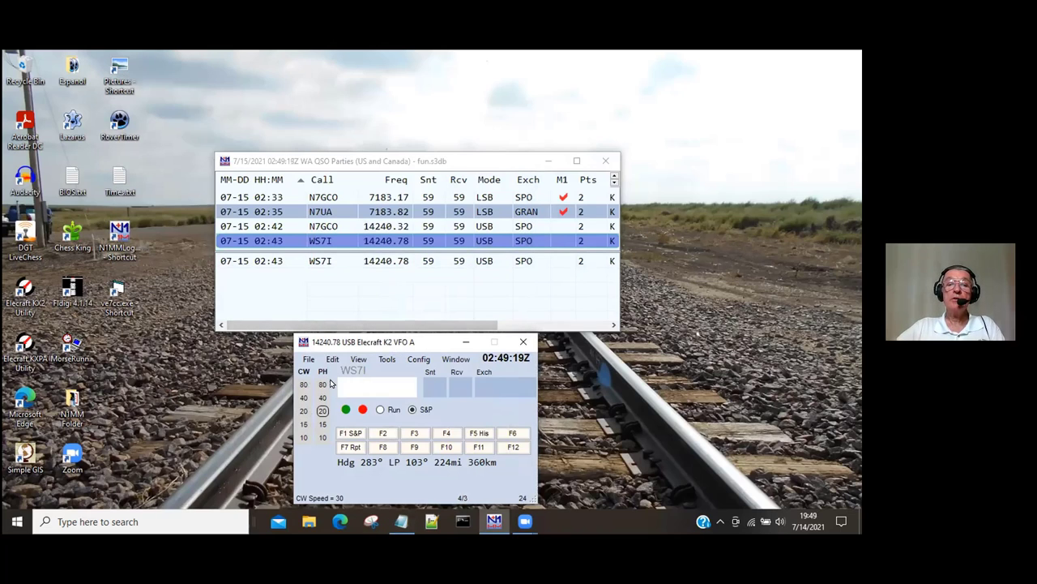
Change the radio to 20 m CW in the Entry window and enable Enter Sends Message (ESM) mode.
click(303, 411)
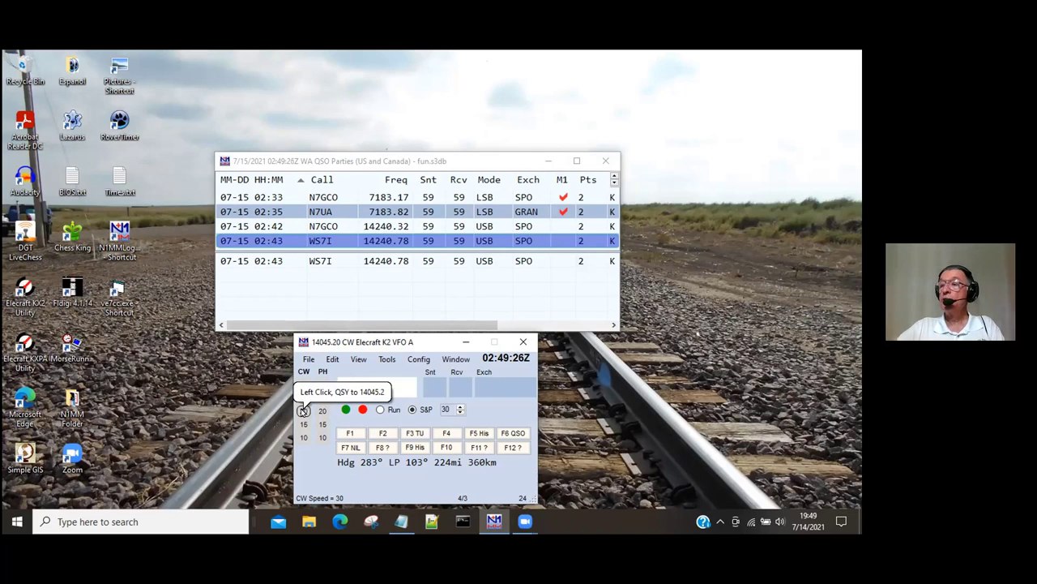
click(418, 359)
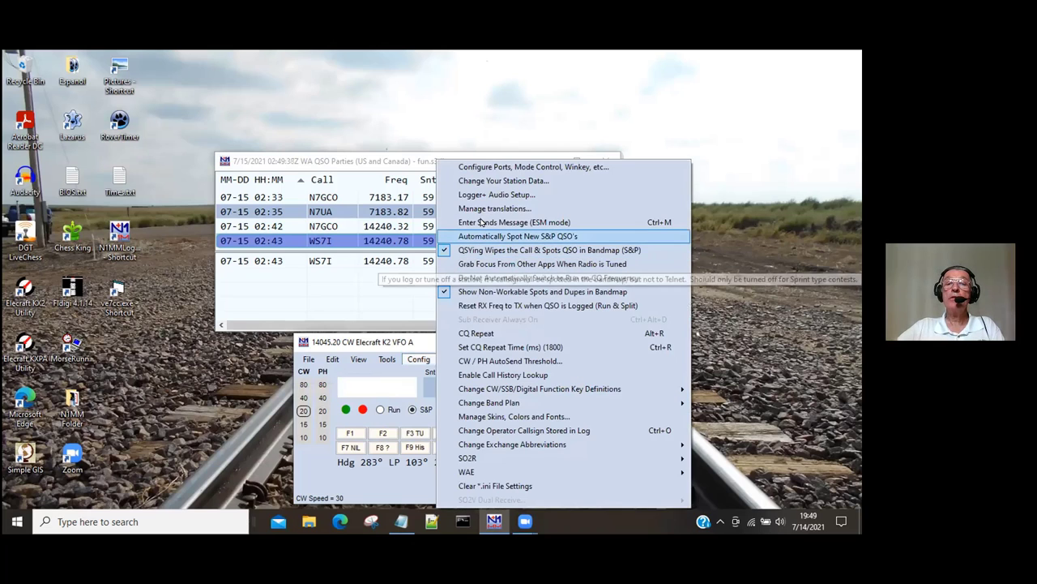
click(398, 344)
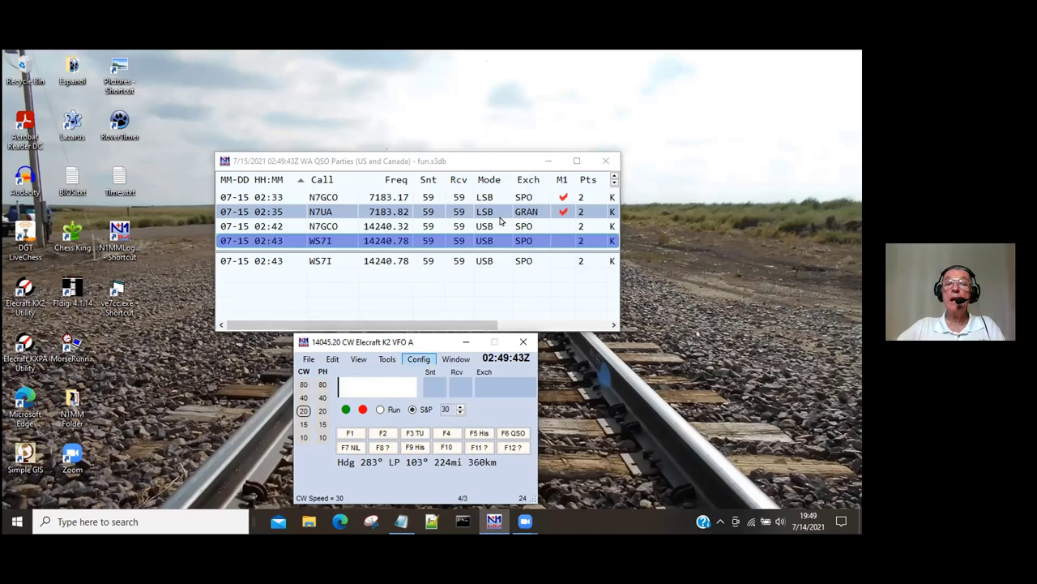
key(alt+c)
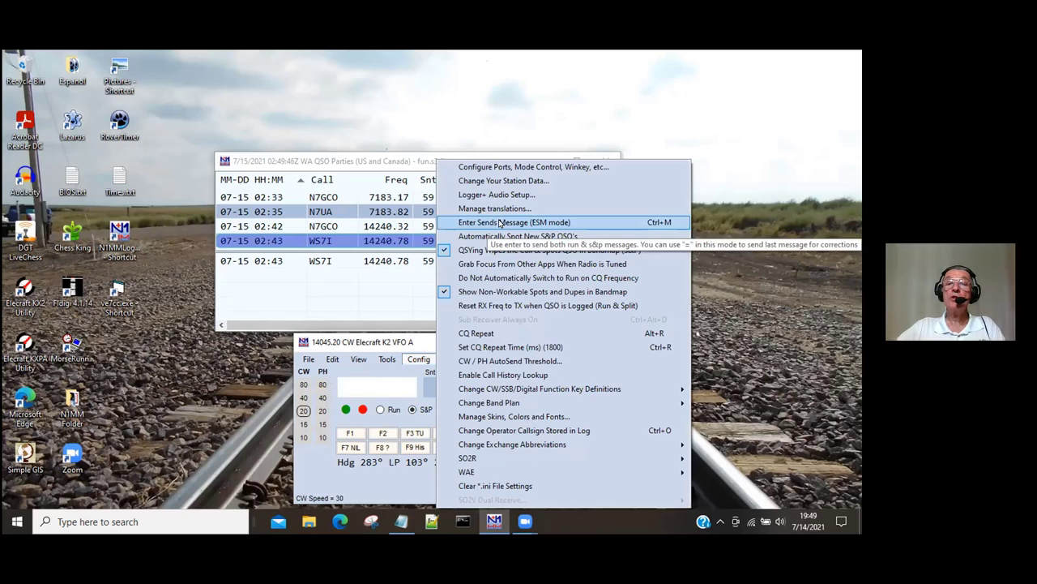
click(500, 222)
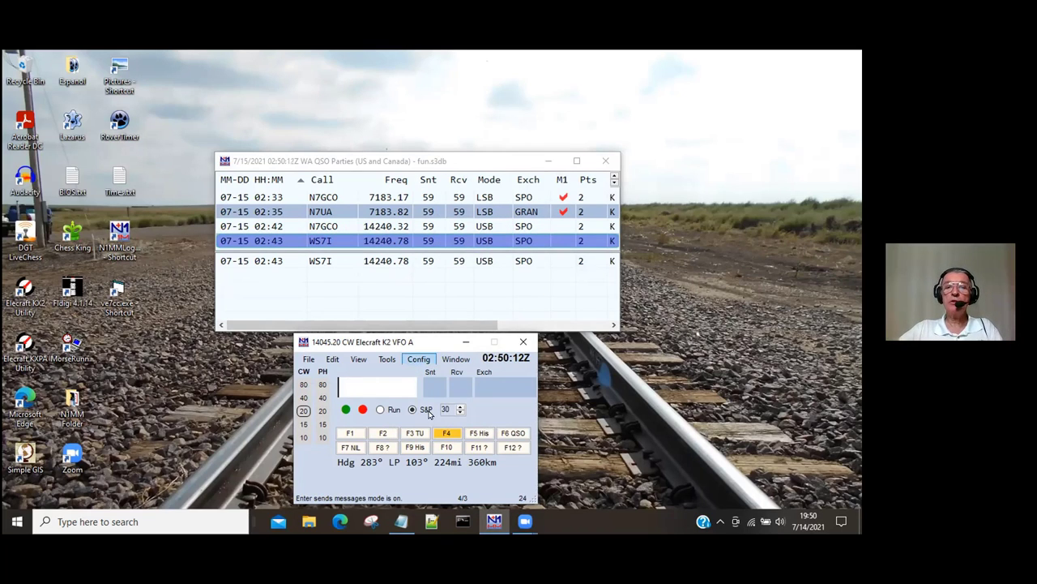
Examine the Run and S&P function key definitions in the CW Message Editor and close it without saving.
right_click(442, 432)
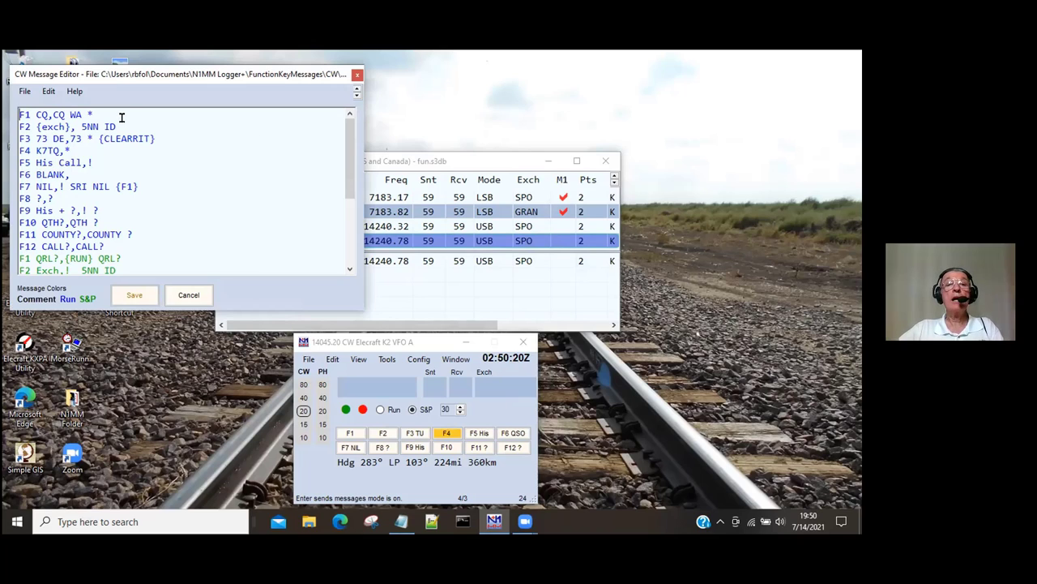
click(51, 116)
key(BackSpace)
text(,)
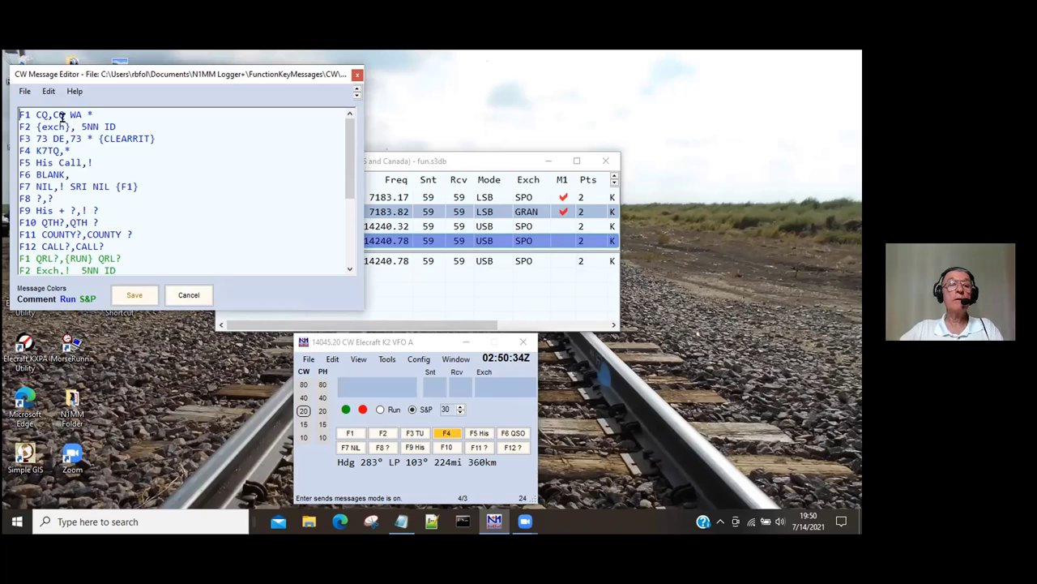
scroll(145, 183, down, 2)
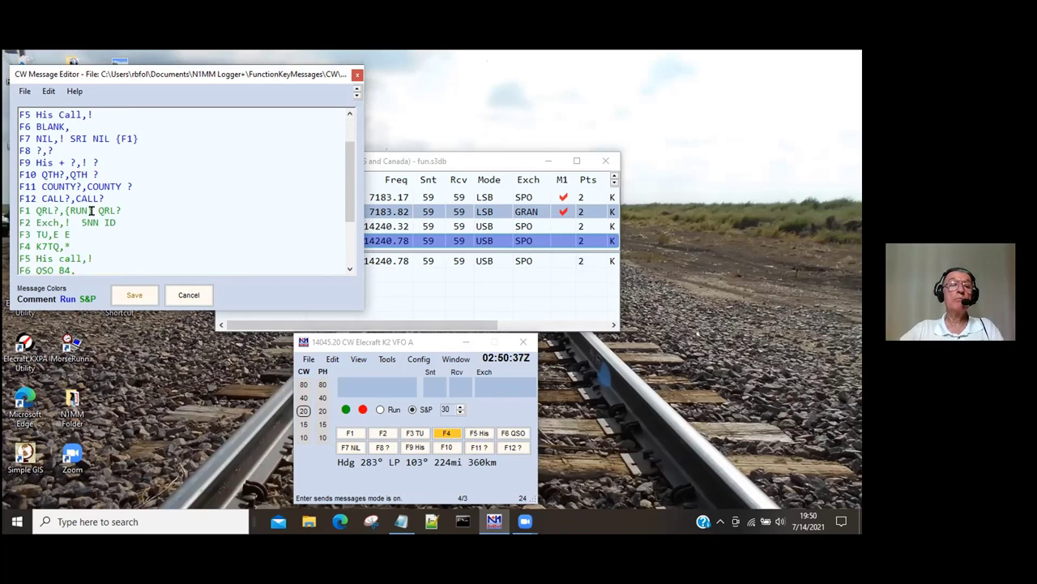
scroll(86, 249, down, 1)
scroll(86, 250, down, 1)
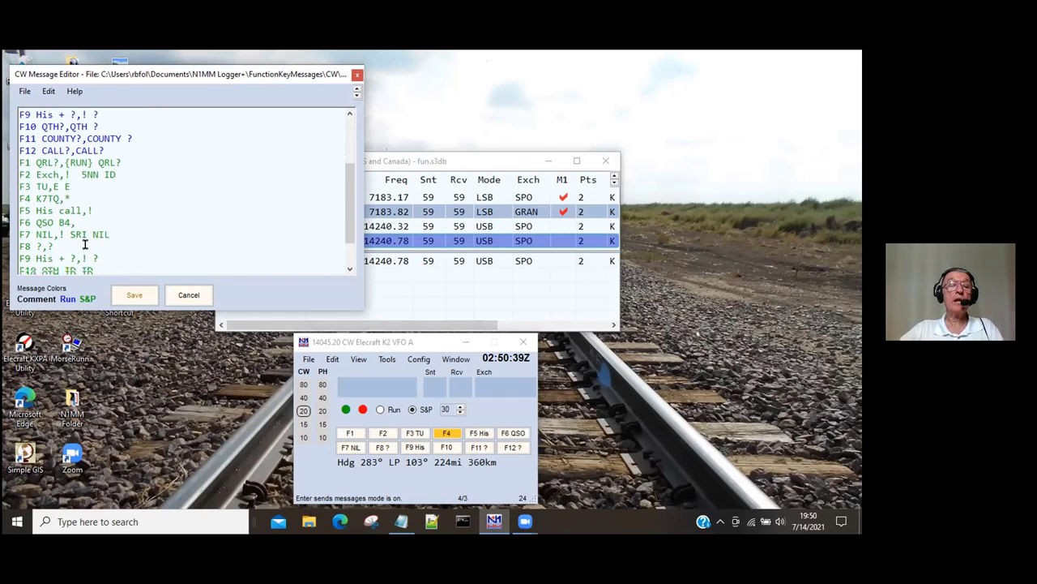
key(Escape)
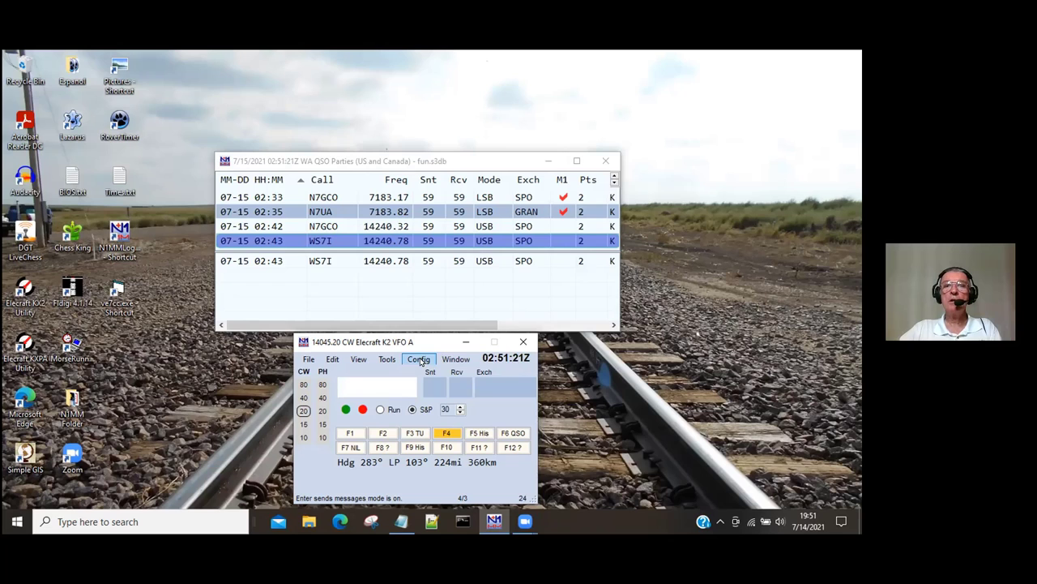
Toggle Enter Sends Message (ESM) mode off and back on.
click(421, 361)
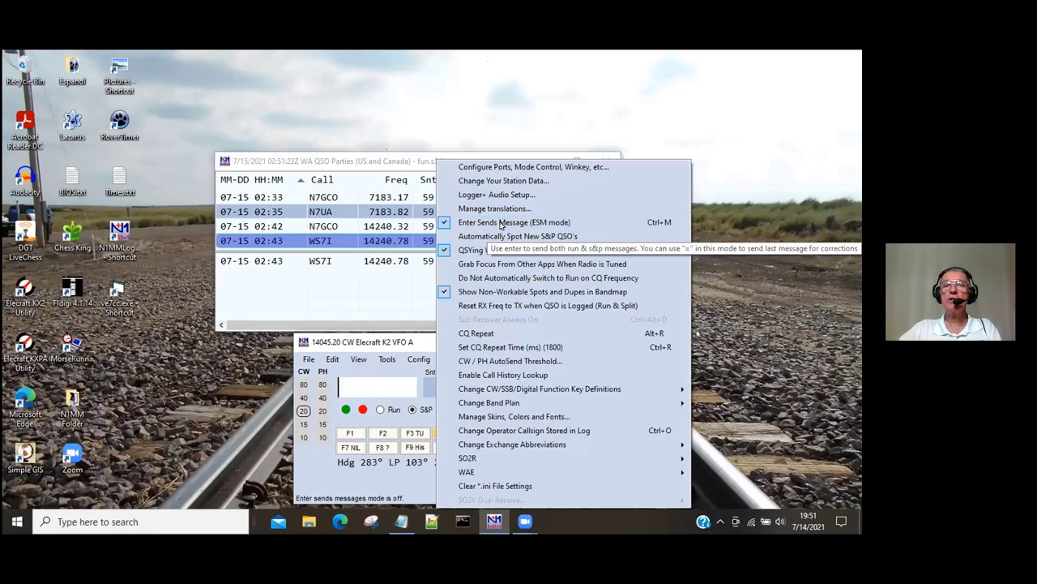
click(503, 222)
key(alt+c)
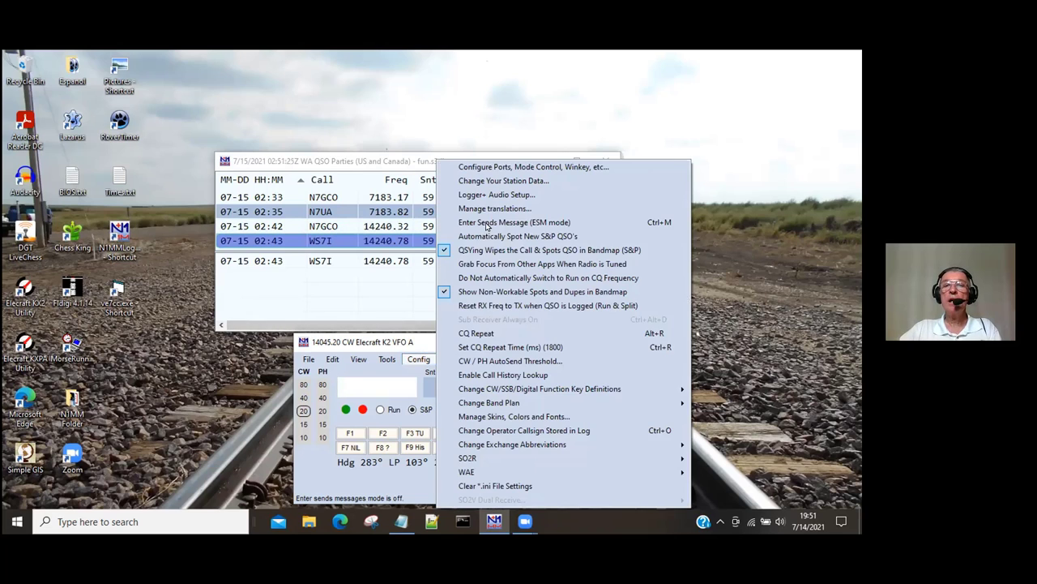
click(487, 223)
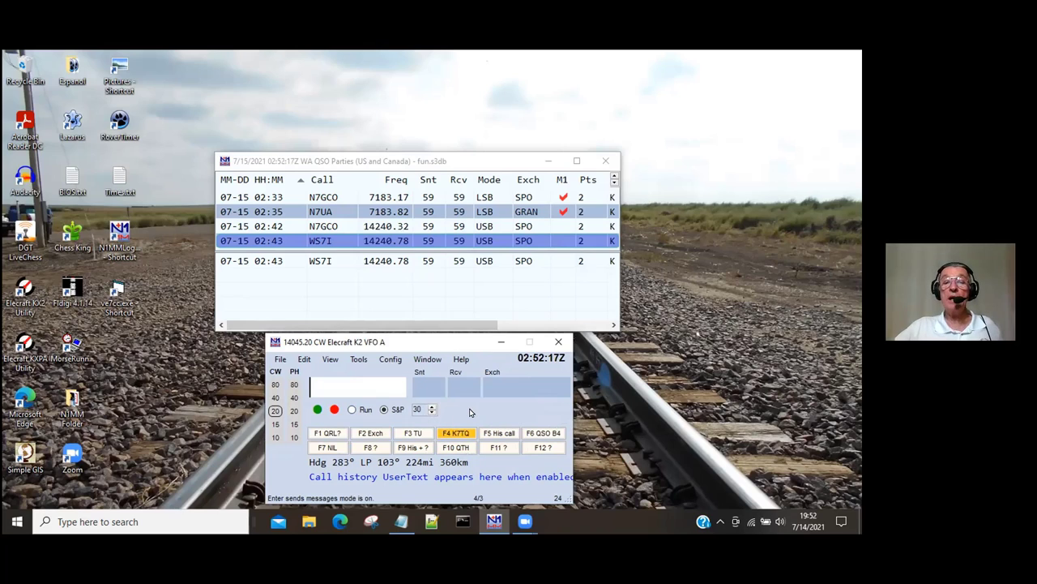
Work K7GS in S&P mode with ESM, sending the call, entering exchange SPO and logging the CW contact.
key(Return)
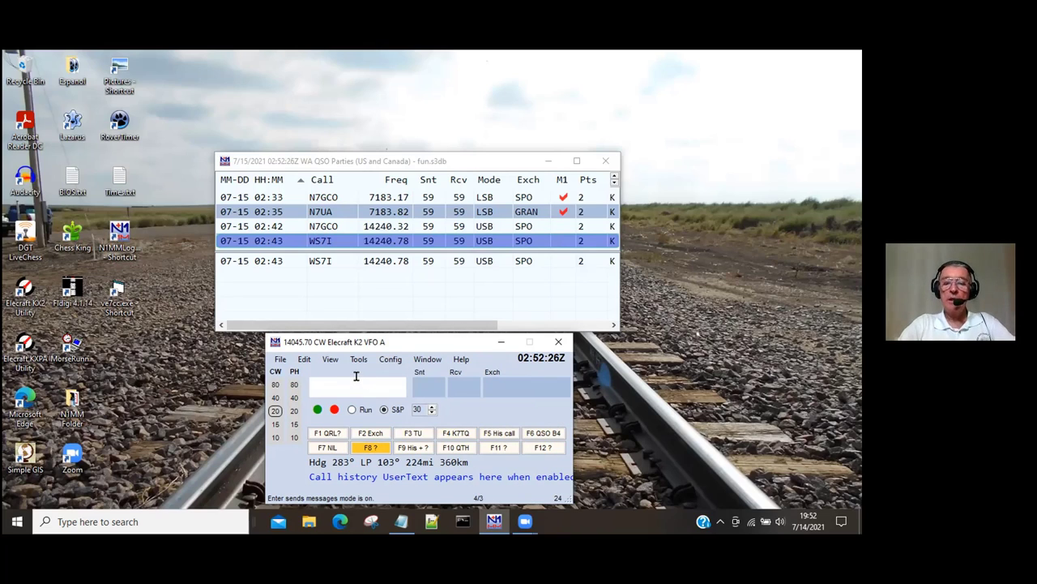
text(K7GS)
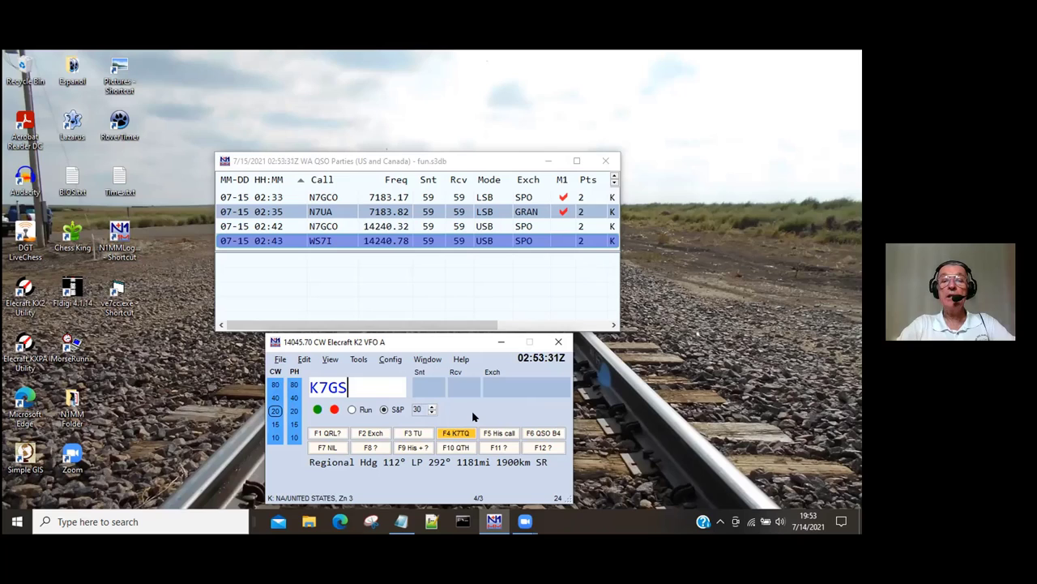
key(Return)
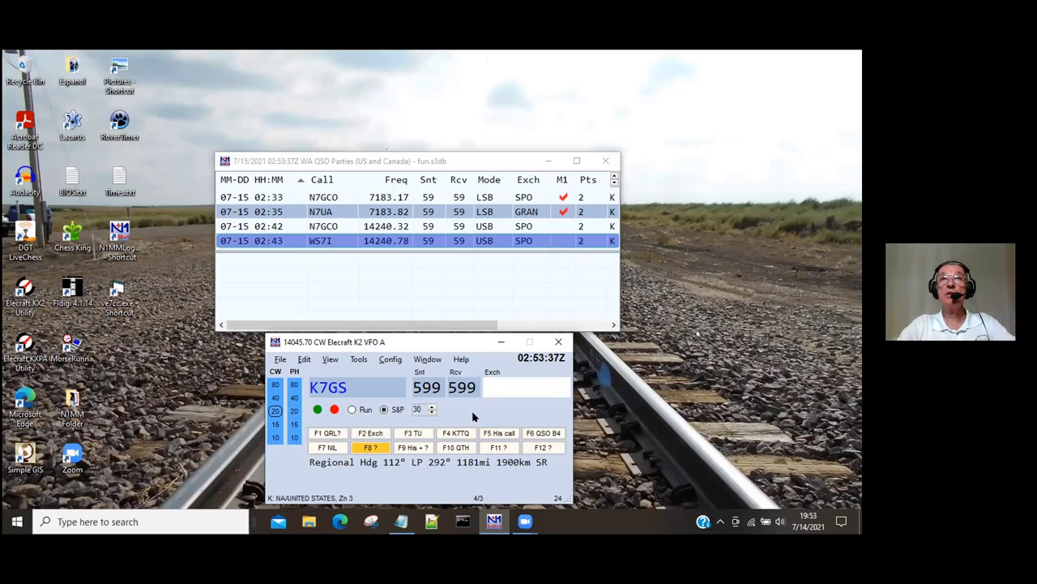
text(SPO)
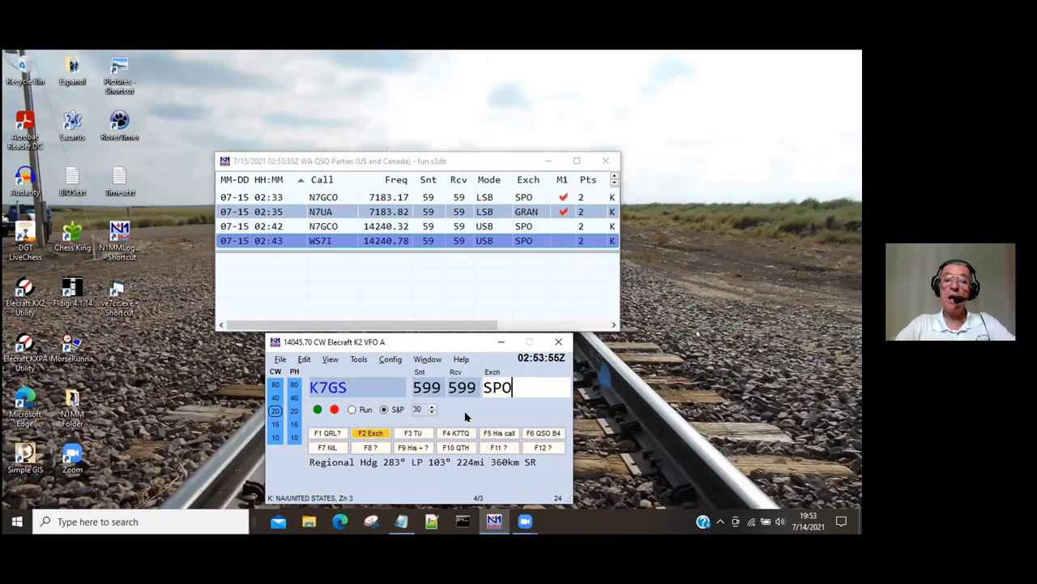
key(Return)
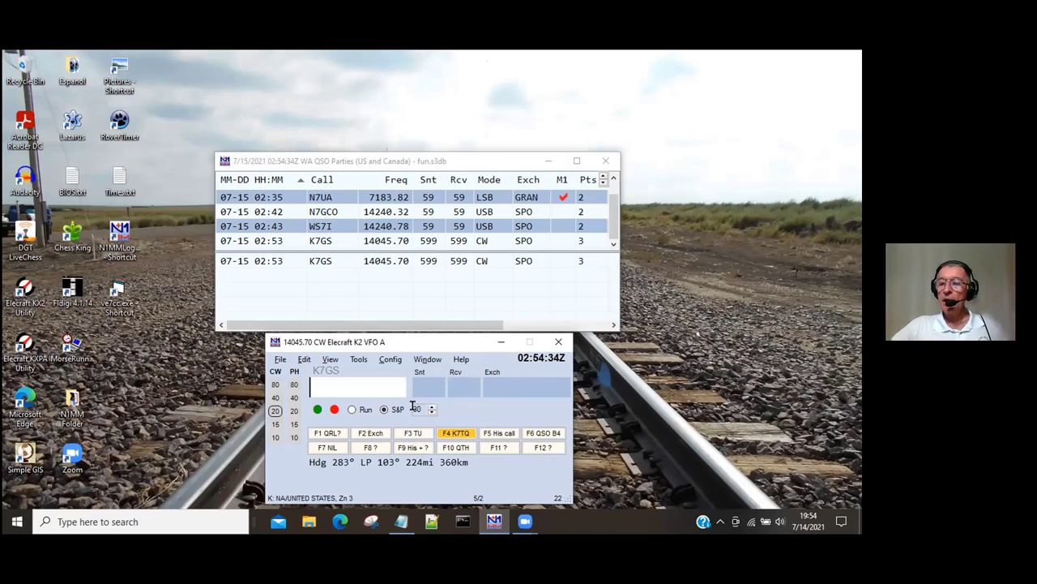
Step the CW speed down to 18 and back up to 20.
scroll(414, 408, down, 1)
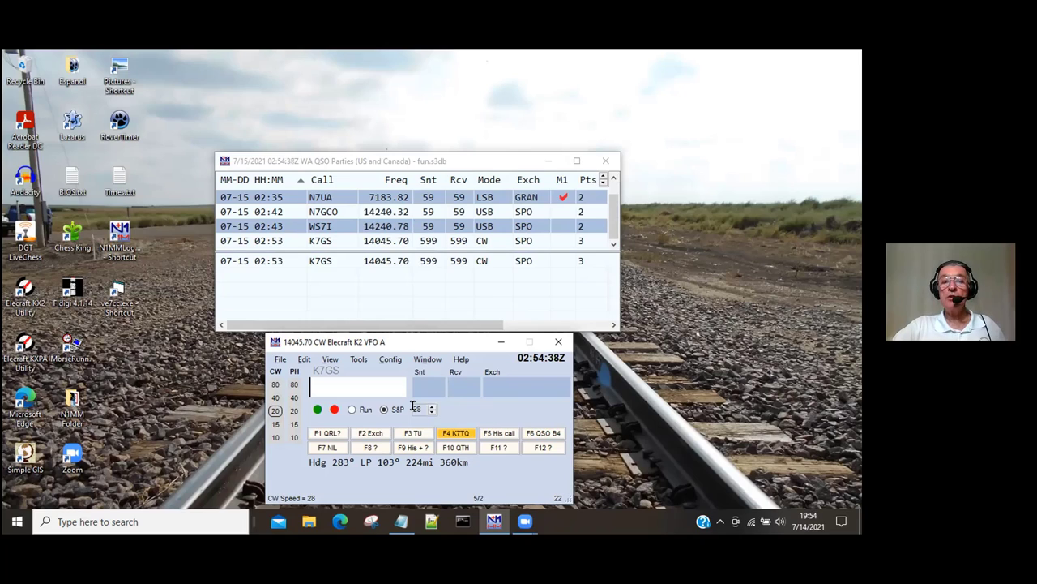
key(Page_Down)
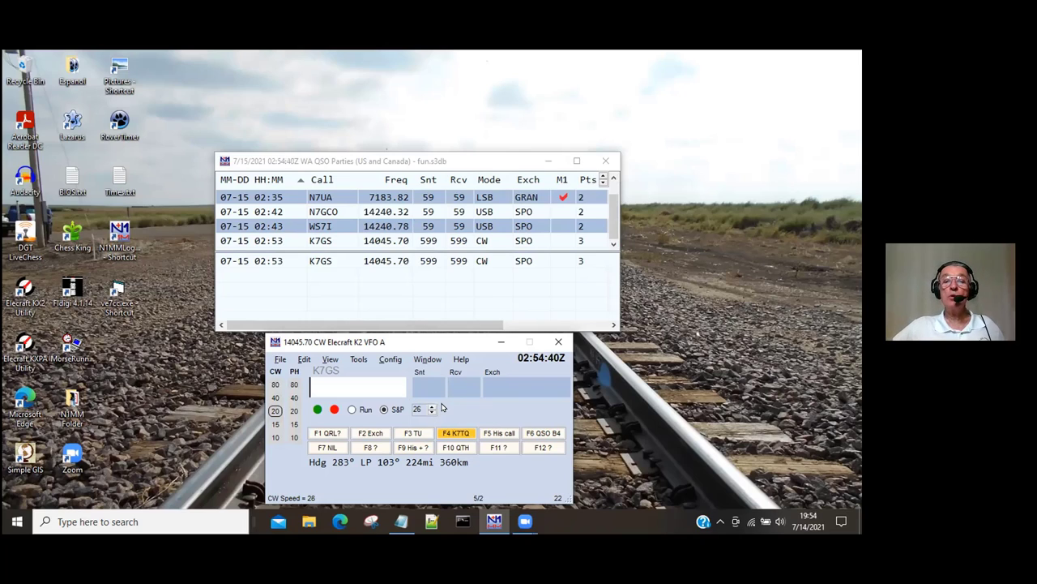
key(Page_Down)
key(Page_Down)
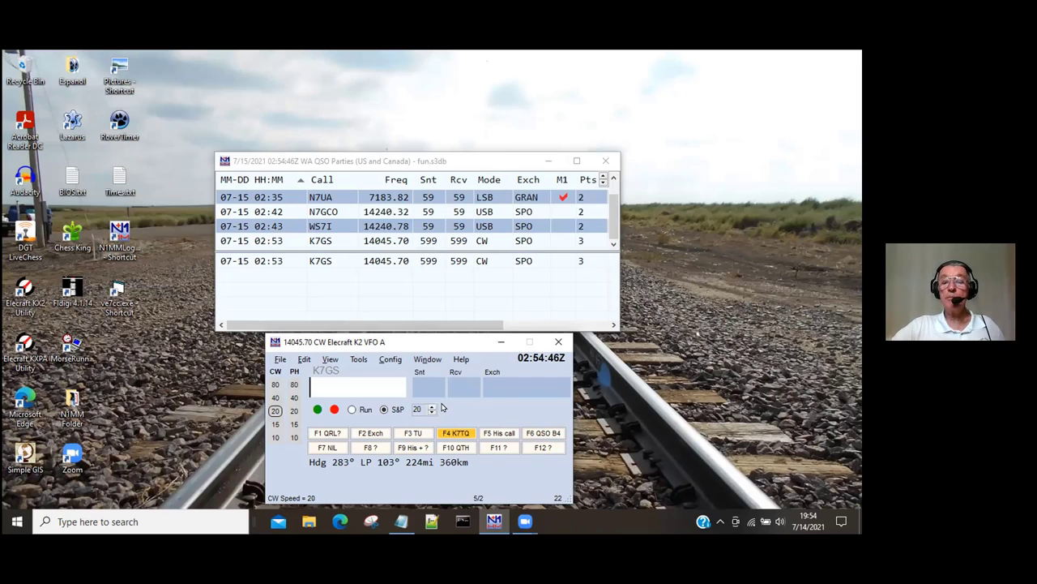
key(Page_Down)
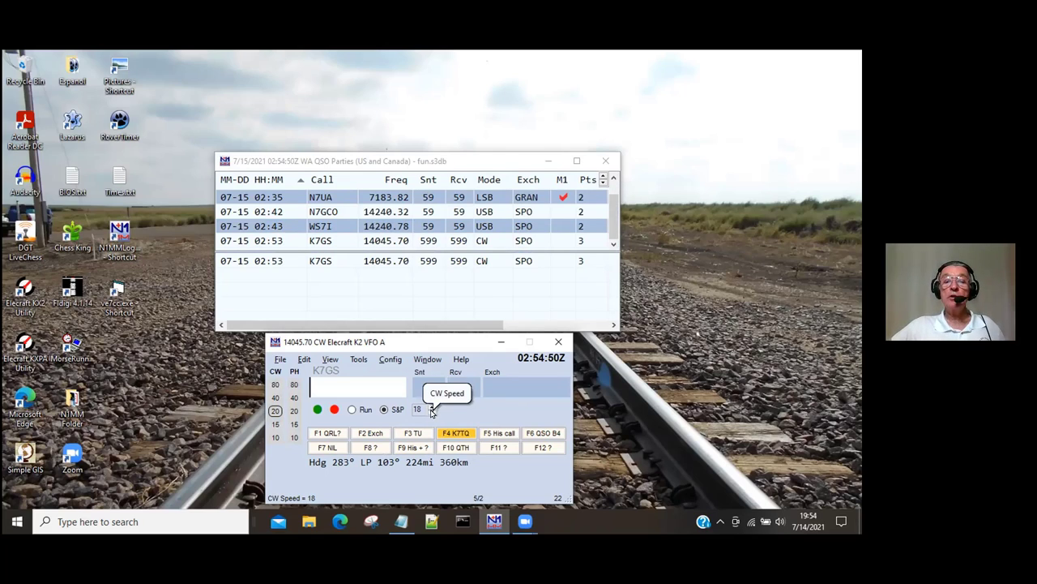
click(432, 412)
click(432, 412)
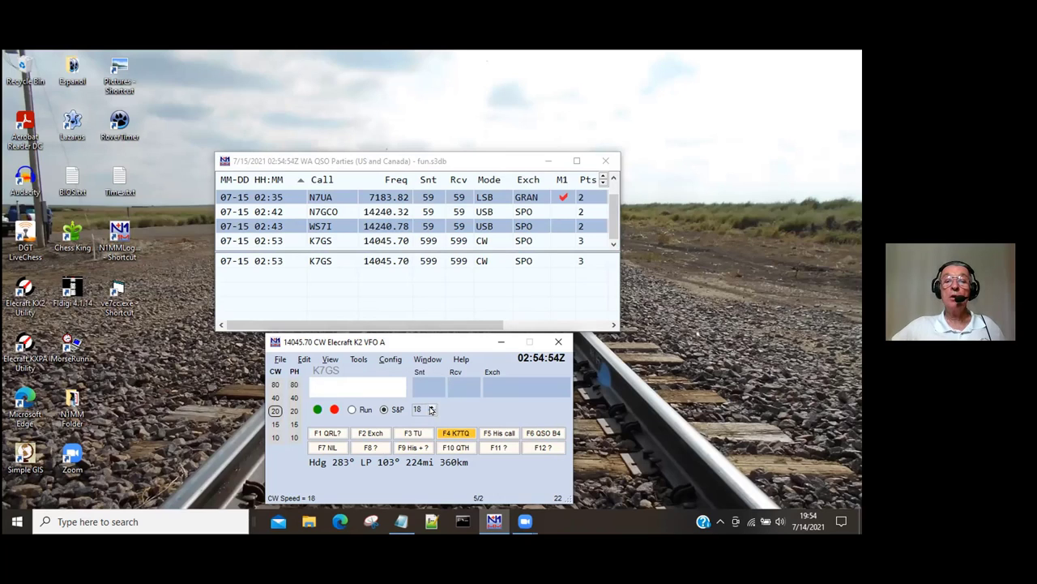
click(432, 408)
click(432, 408)
click(432, 407)
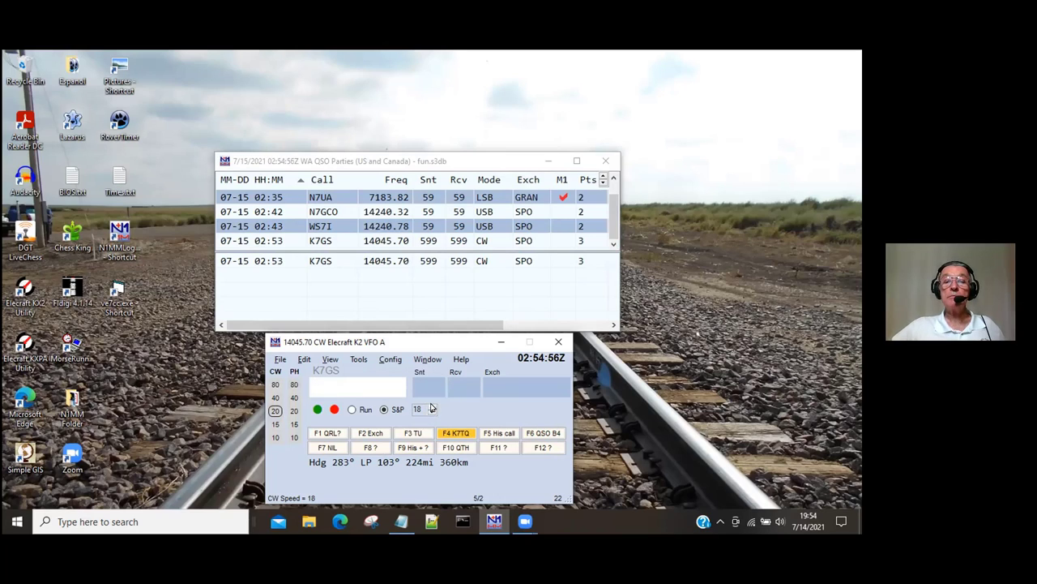
Set the CW speed to 17 and put the cursor back in the callsign field.
click(420, 408)
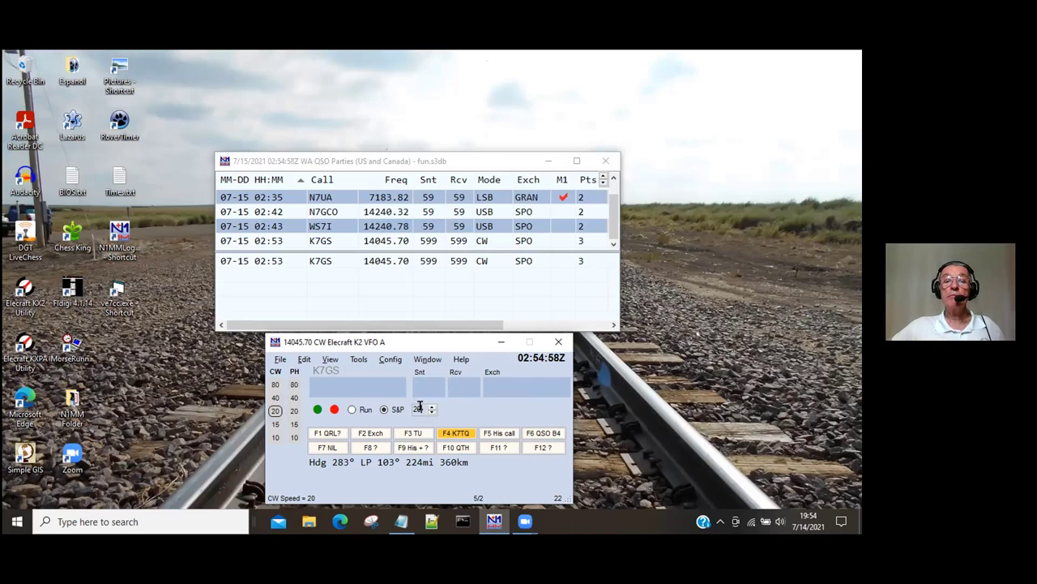
key(BackSpace)
key(BackSpace)
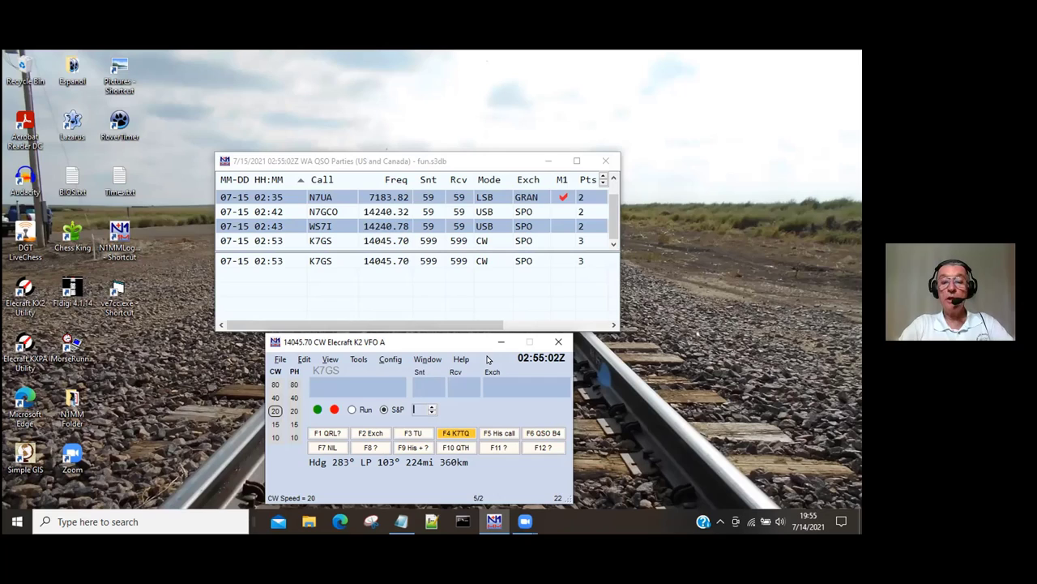
text(17)
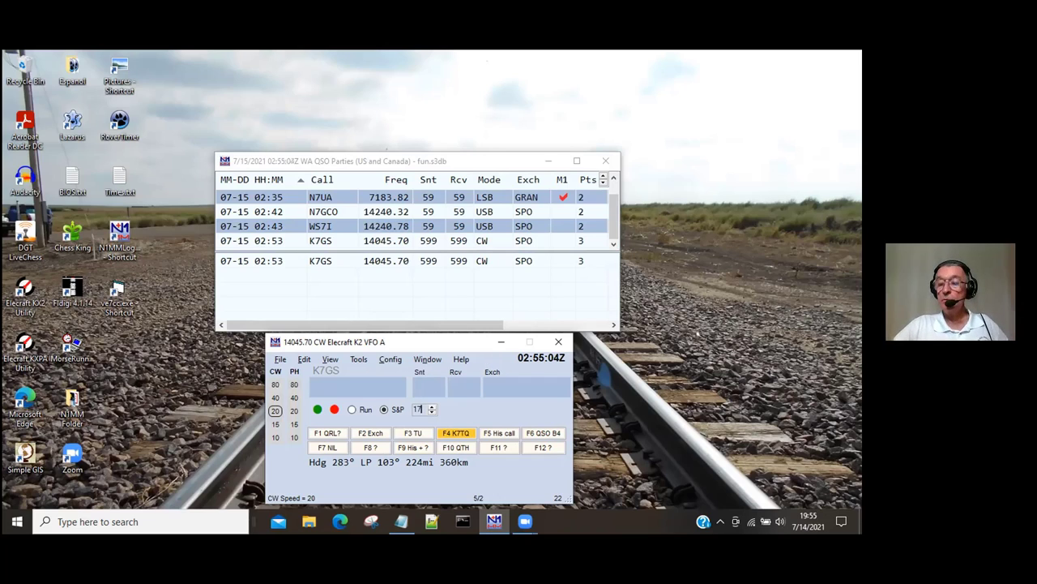
click(386, 387)
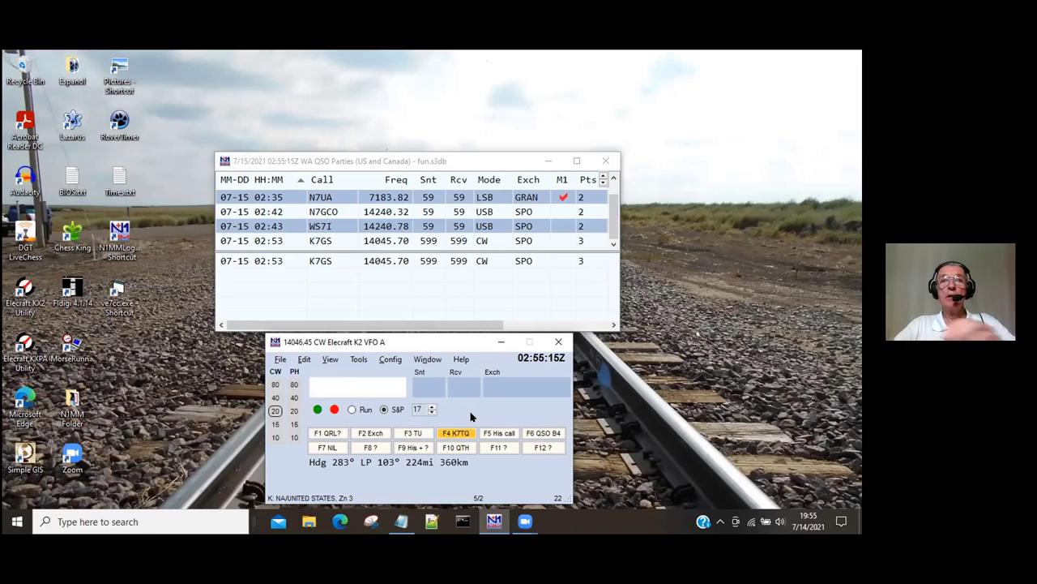
Work N7ZUF in S&P mode with ESM, sending the call, entering exchange WHI and logging the CW contact.
text(N7)
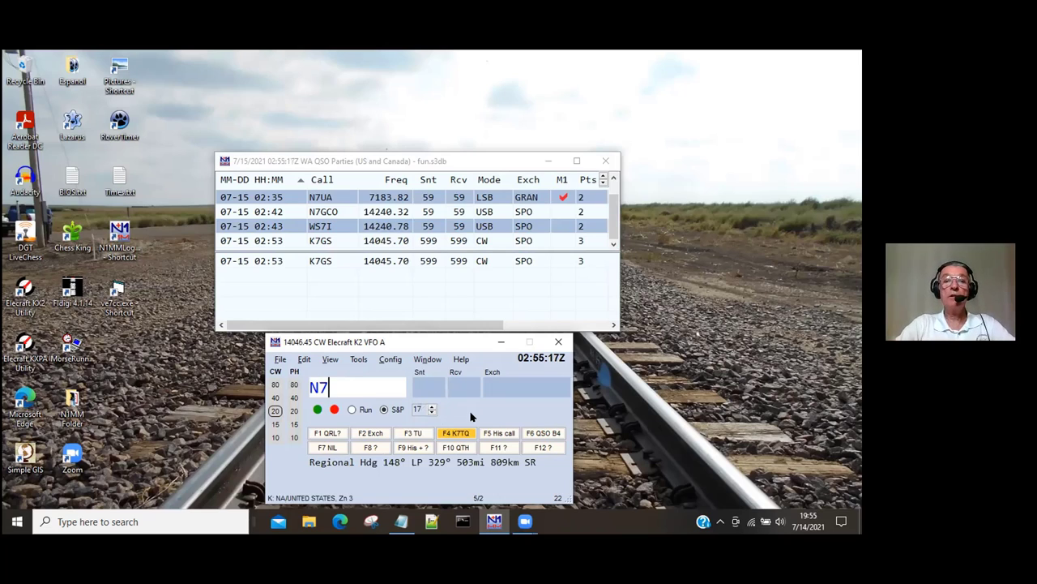
text(ZUF)
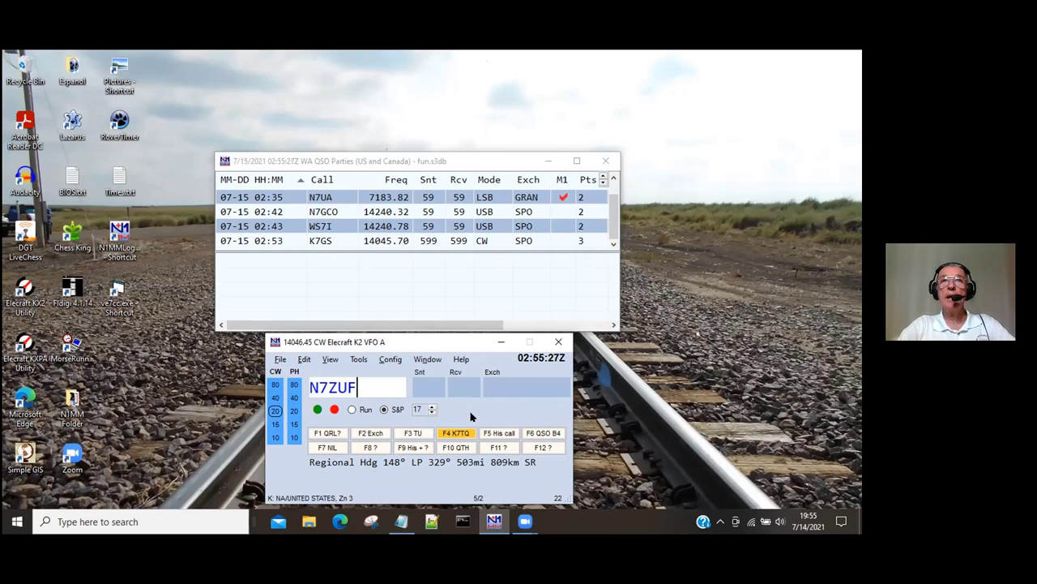
key(Return)
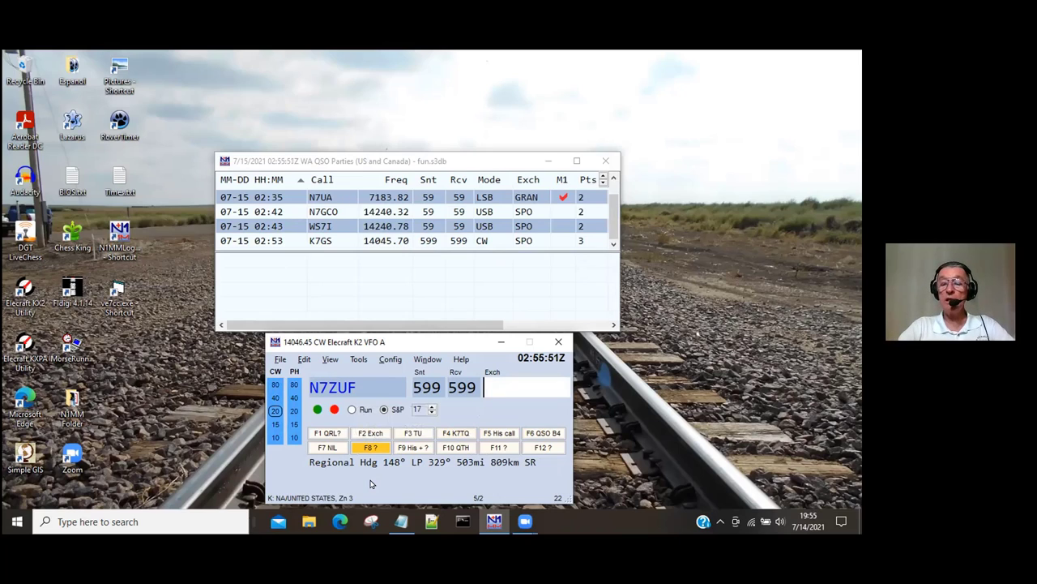
key(Return)
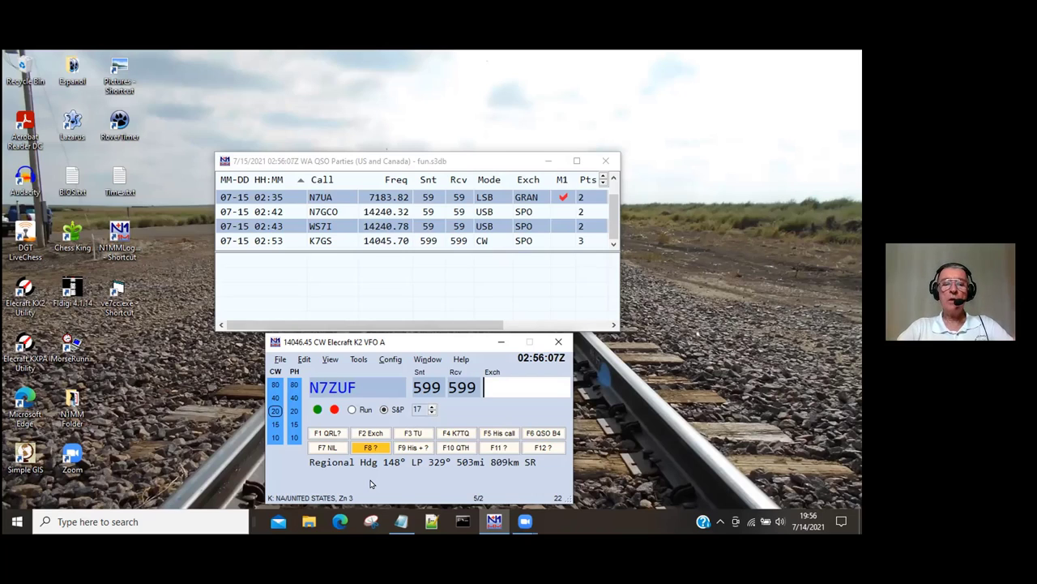
text(WHI)
key(F2)
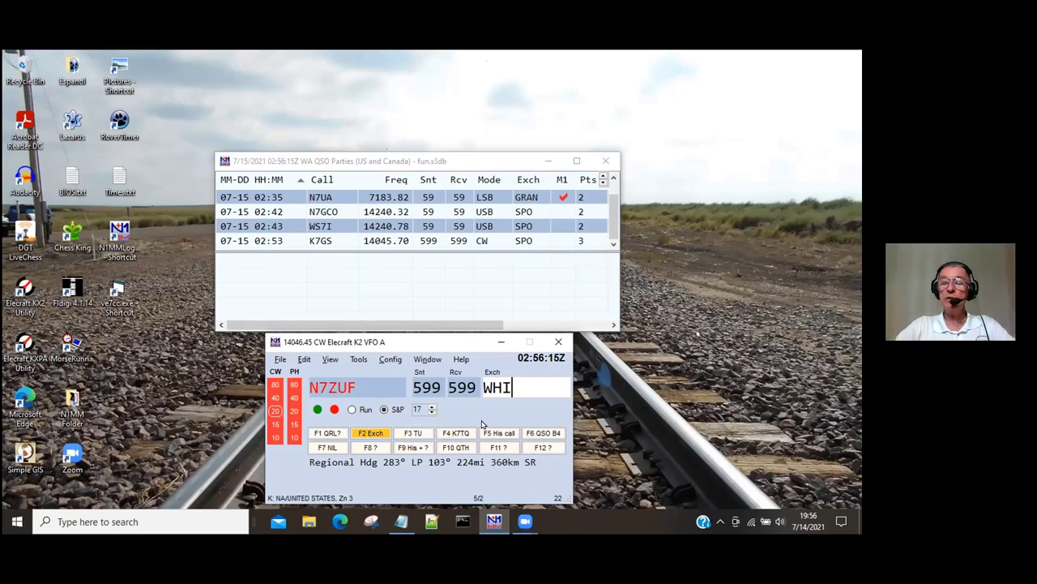
key(Return)
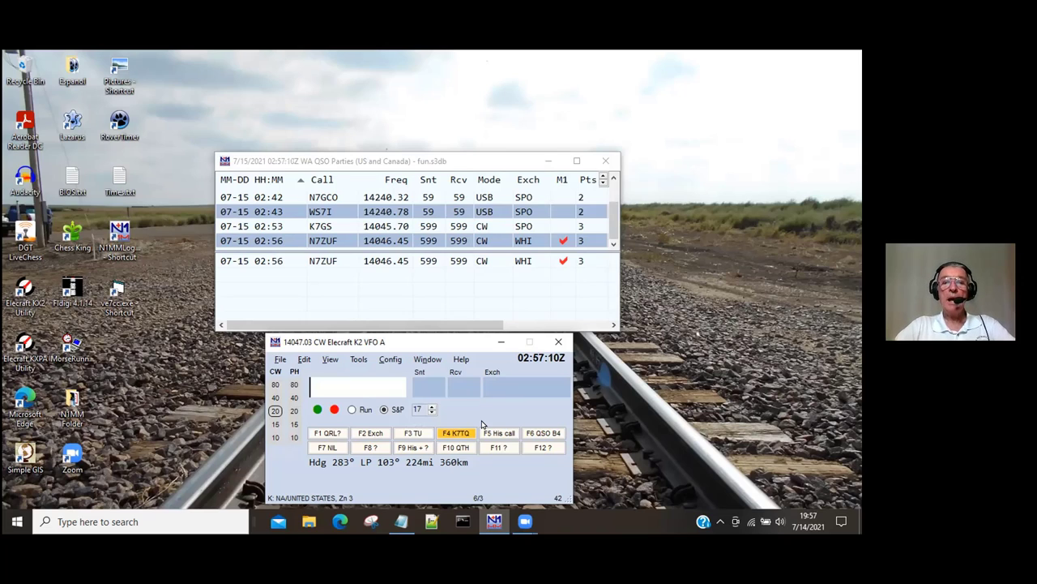
Switch the entry window from S&P to Run mode and send a CQ.
click(329, 434)
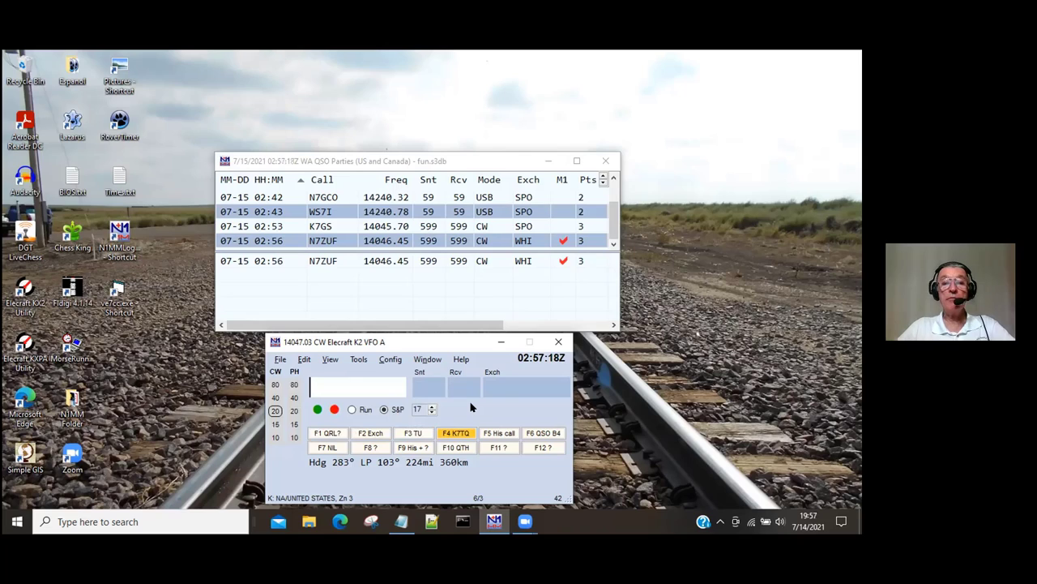
key(alt+u)
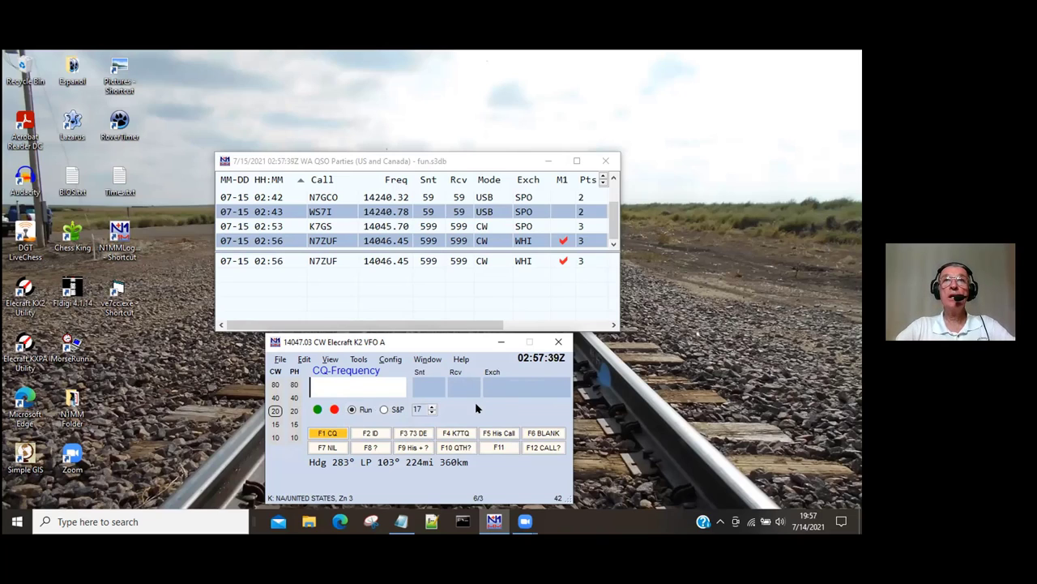
key(F1)
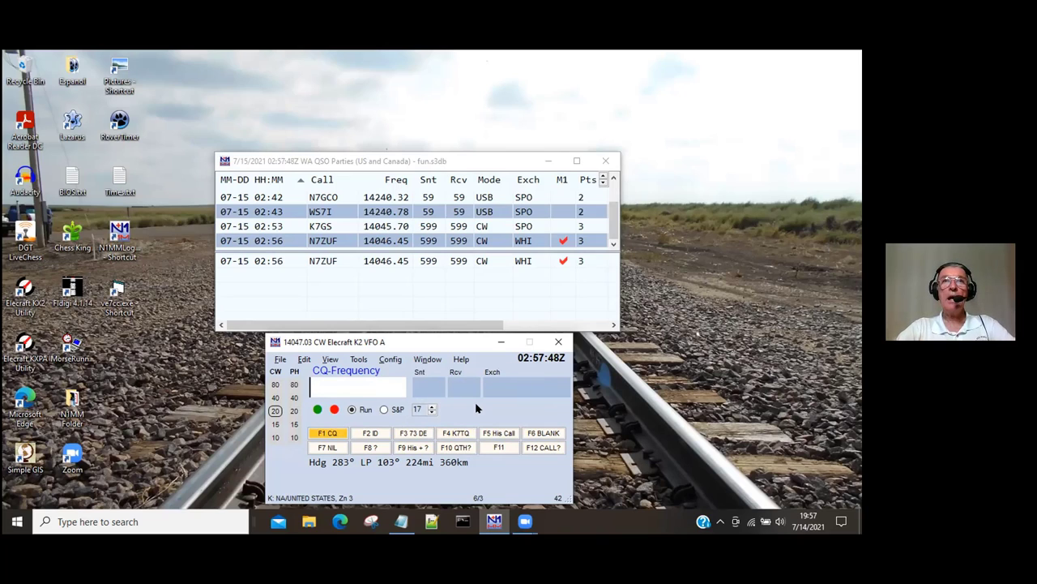
Work N7GCO in Run mode with ESM, log the CW contact with exchange SPO and send another CQ.
text(N7GCC)
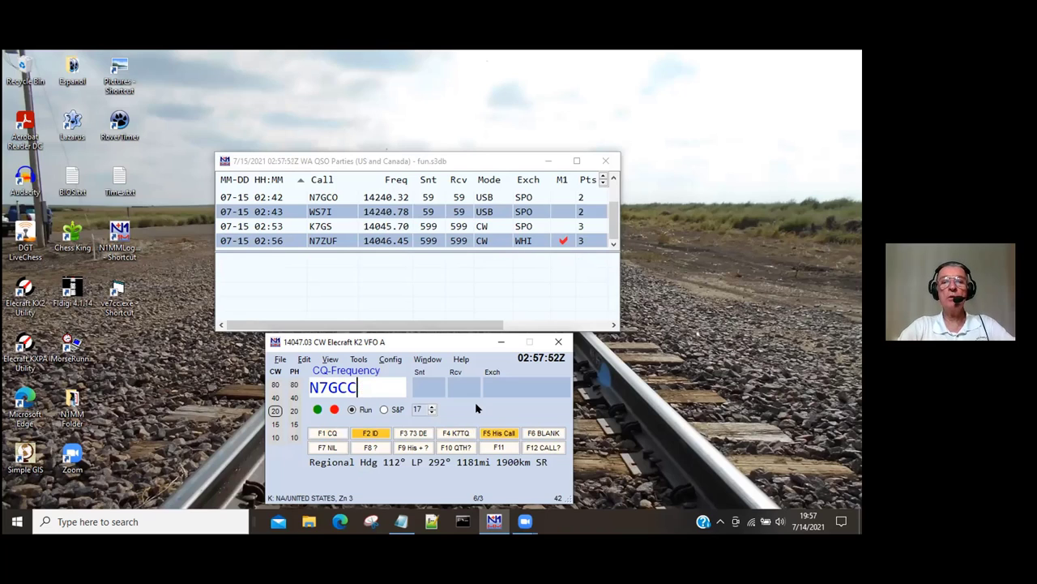
key(BackSpace)
text(O)
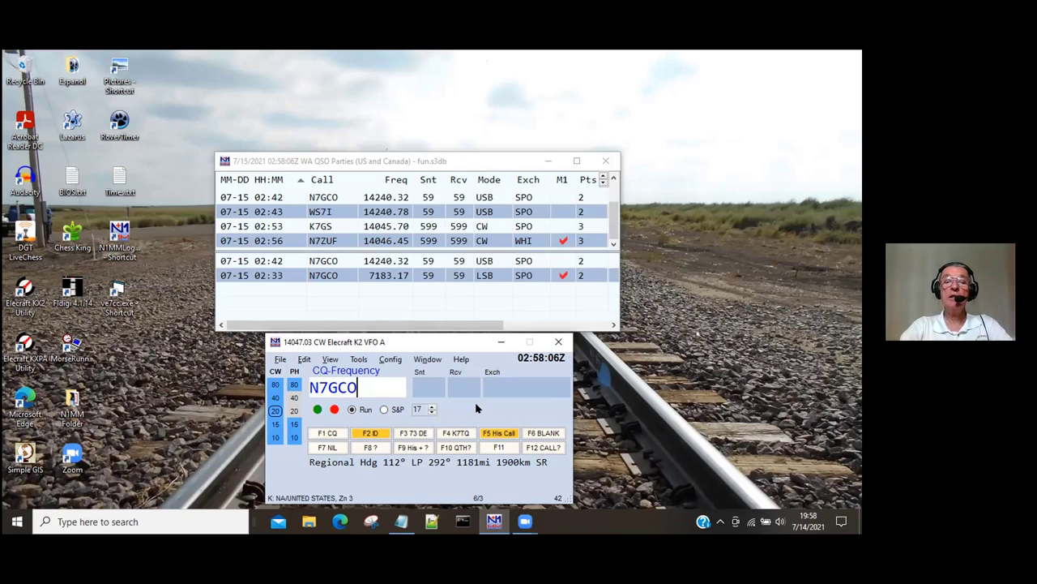
key(Return)
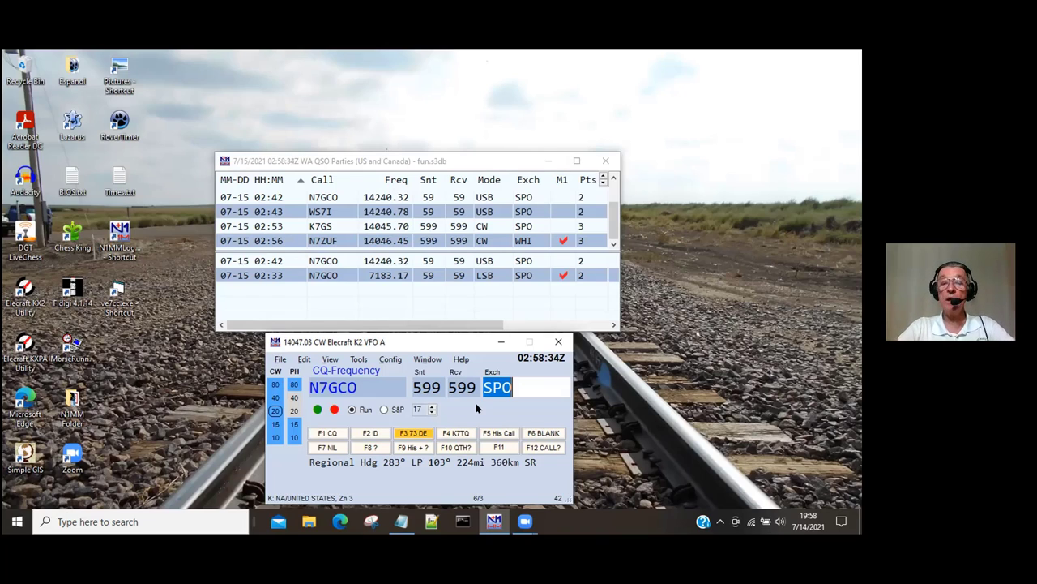
key(Return)
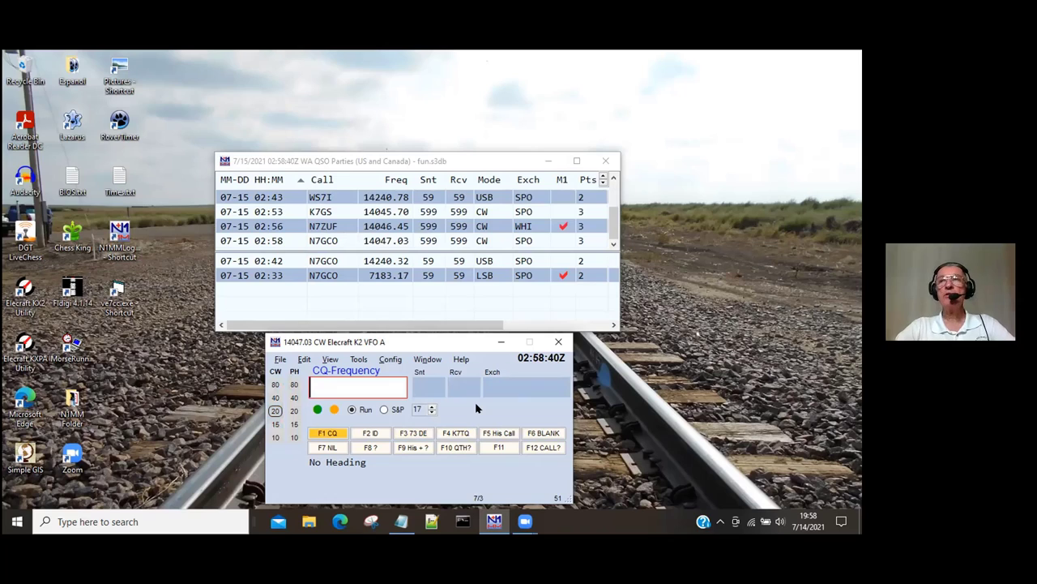
key(F1)
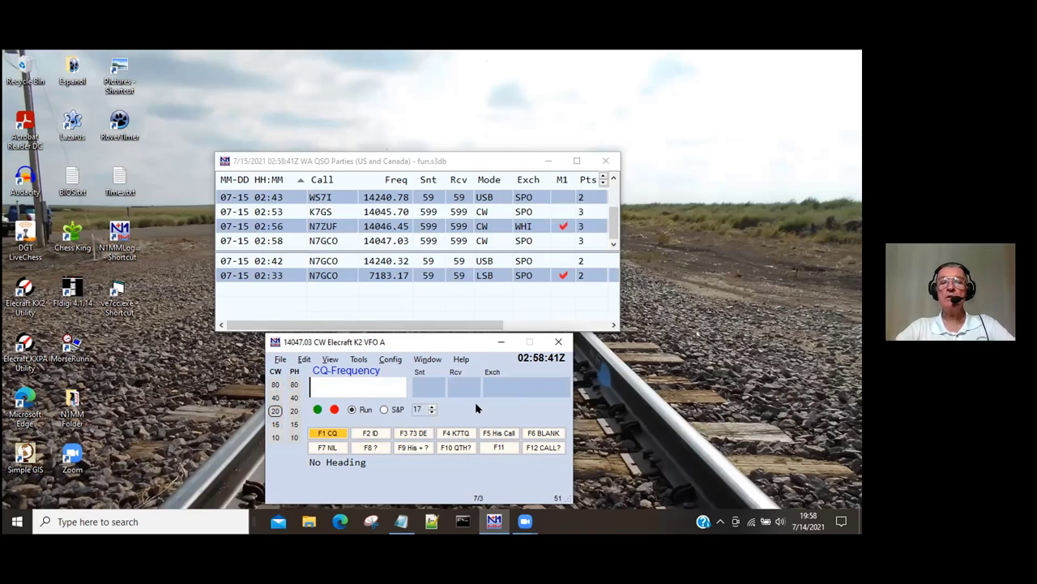
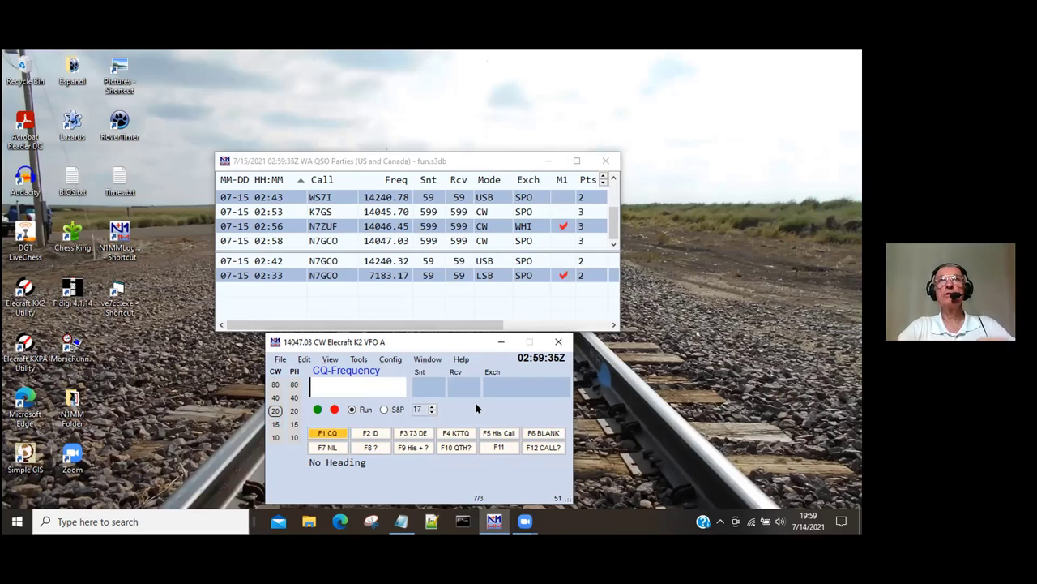
Open the Check window, place it beside the entry window and widen it so all its columns fit.
click(435, 360)
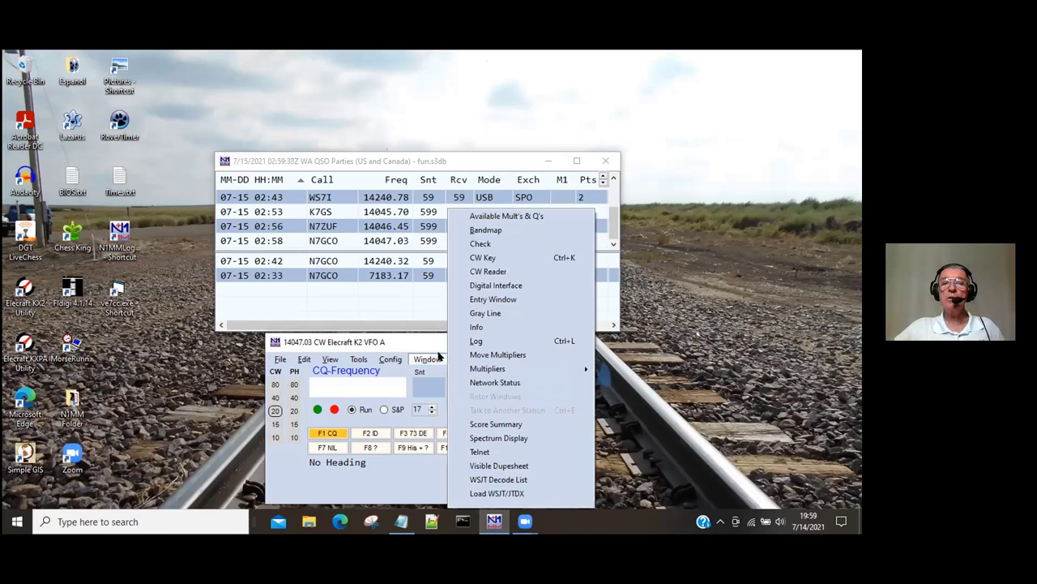
click(498, 245)
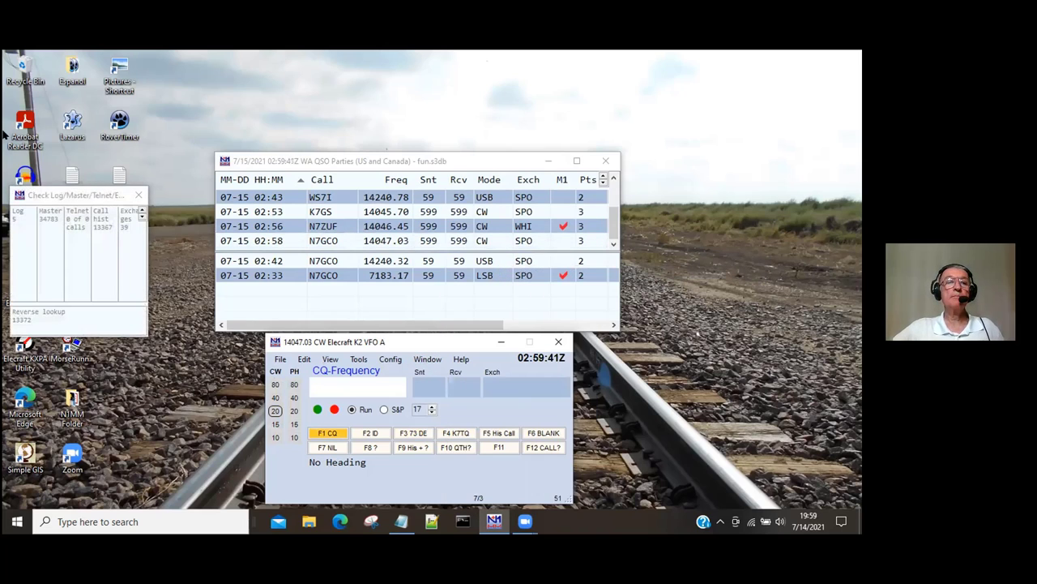
click(69, 193)
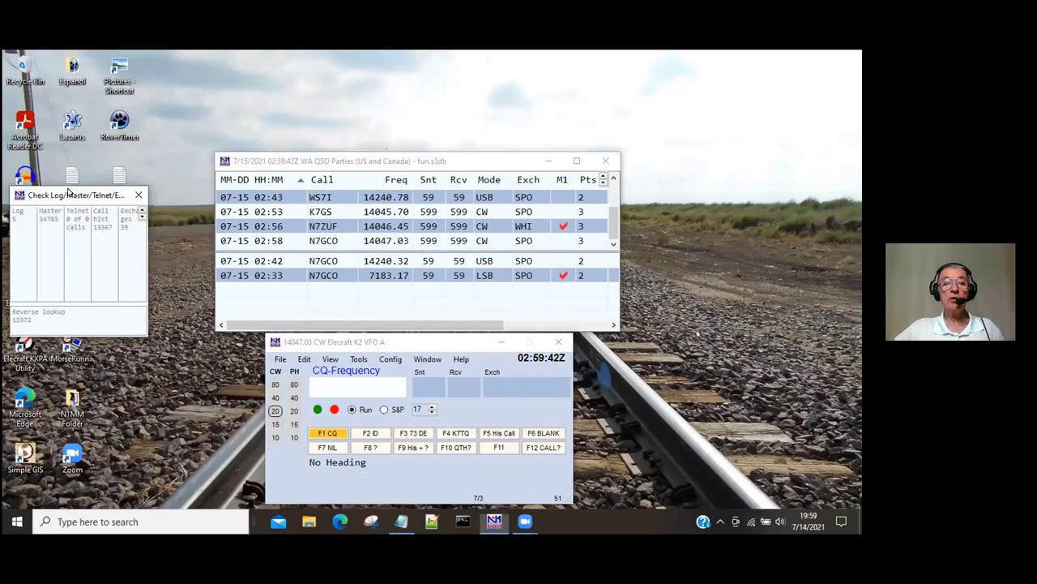
drag(69, 193, 184, 360)
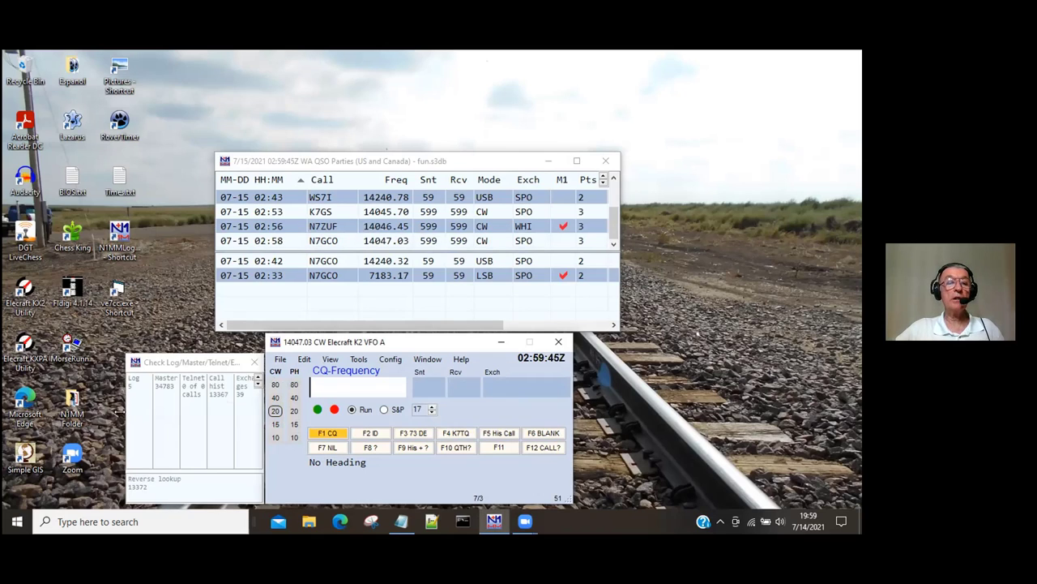
drag(118, 412, 5, 411)
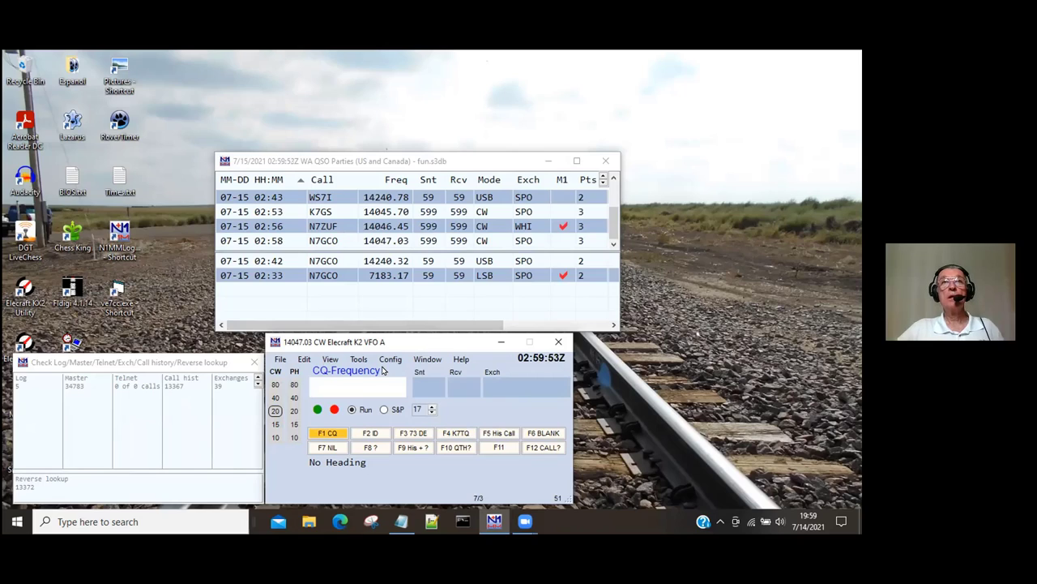
click(273, 422)
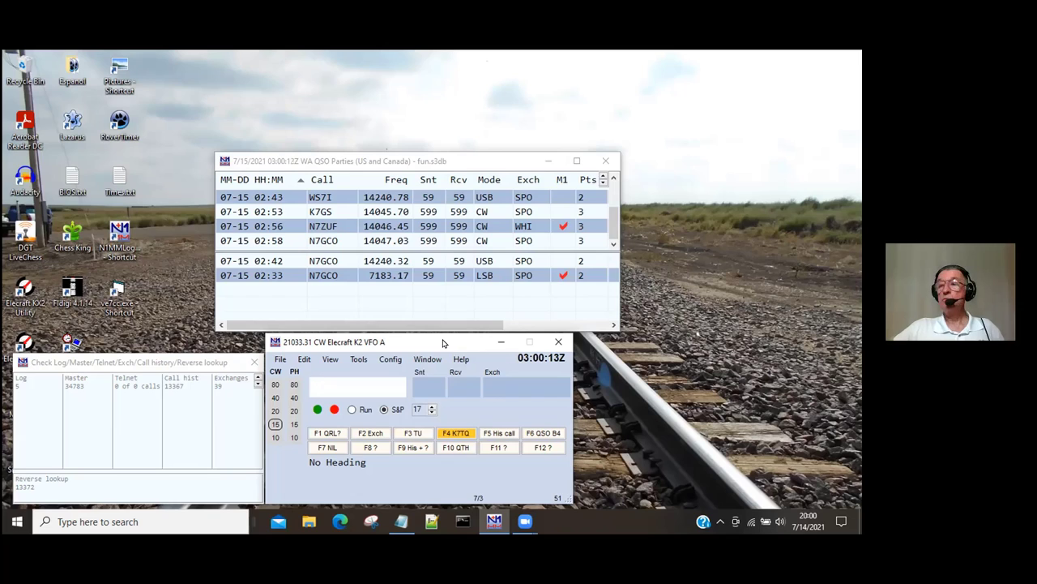
text(N7JP)
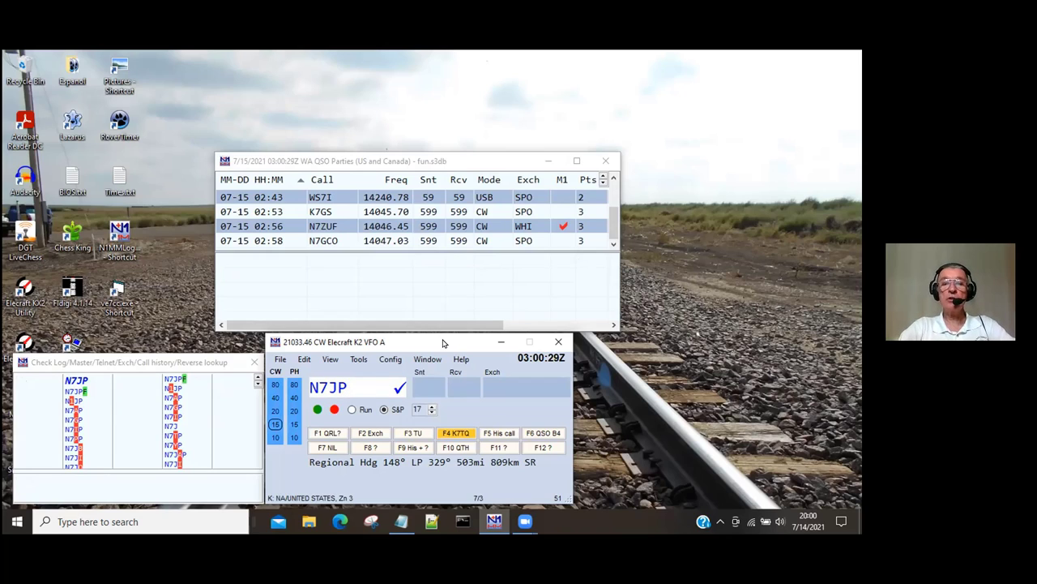
key(Return)
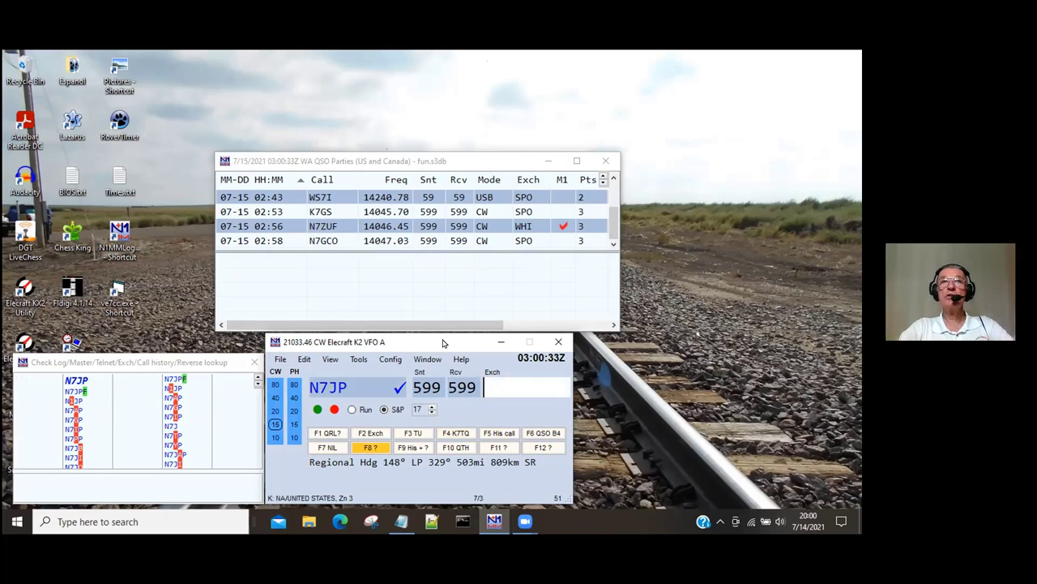
text(CH)
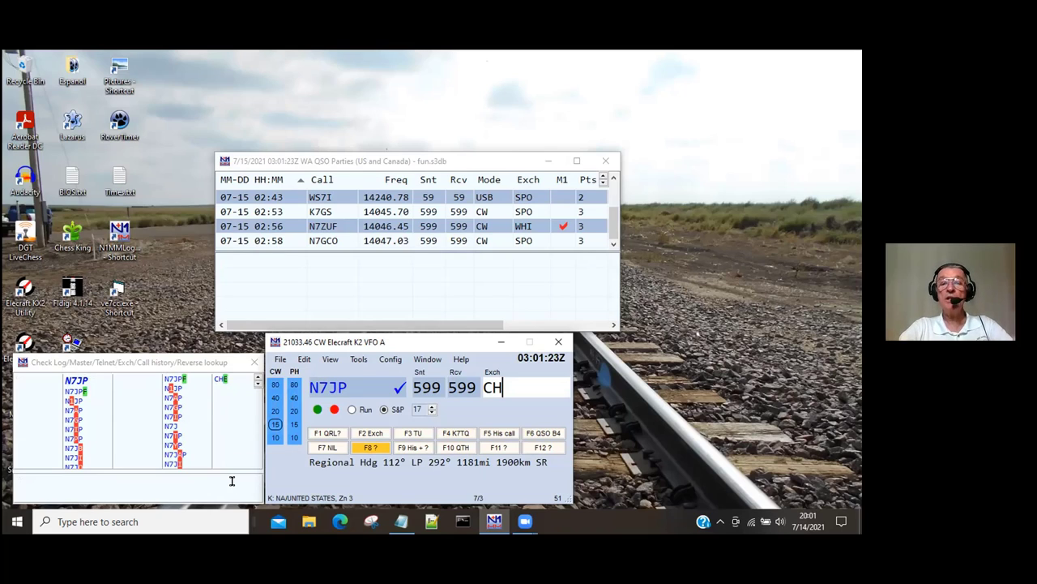
text(E)
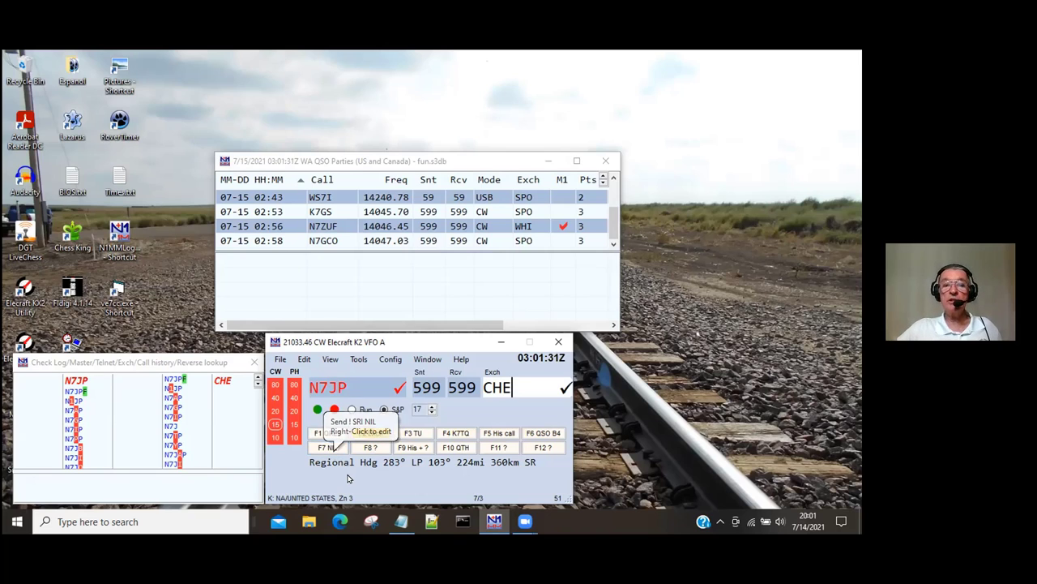
key(Return)
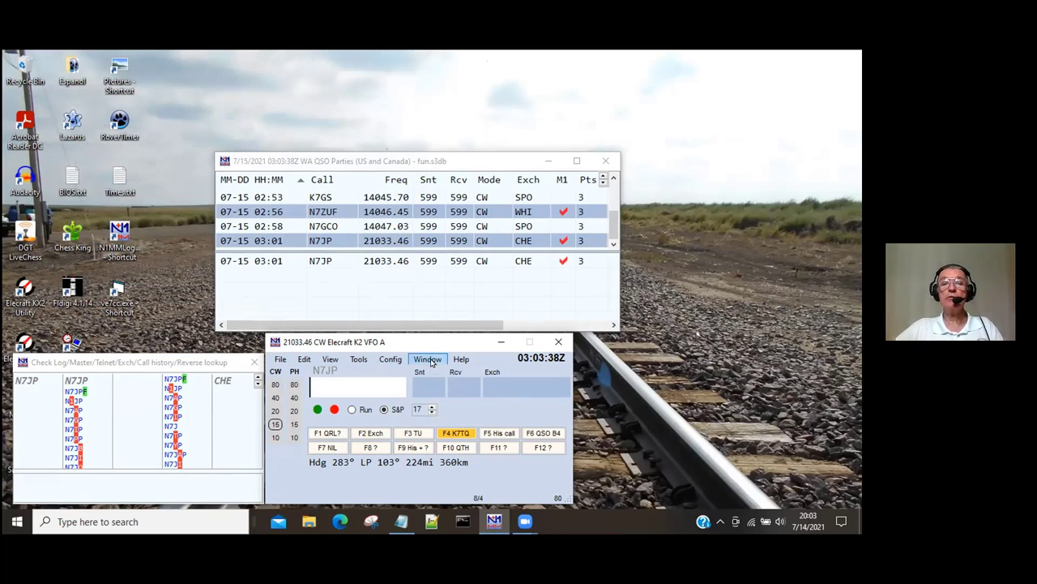
click(427, 359)
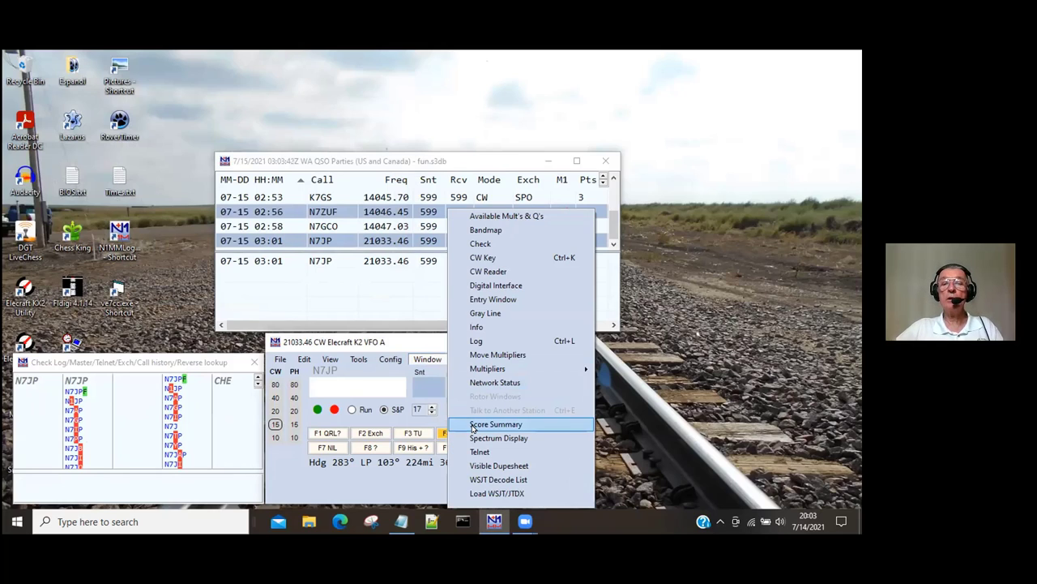
click(480, 451)
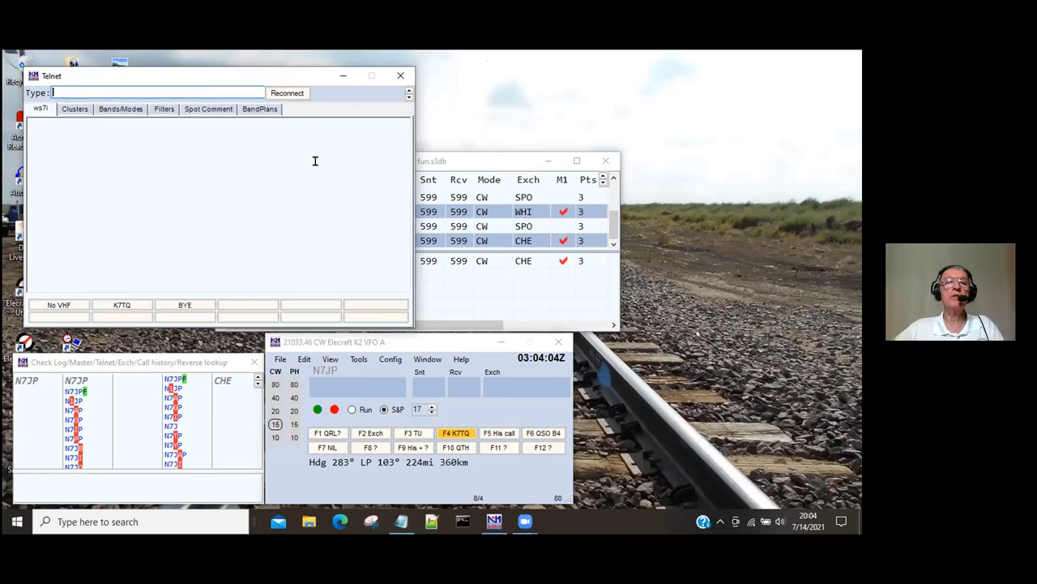
click(299, 92)
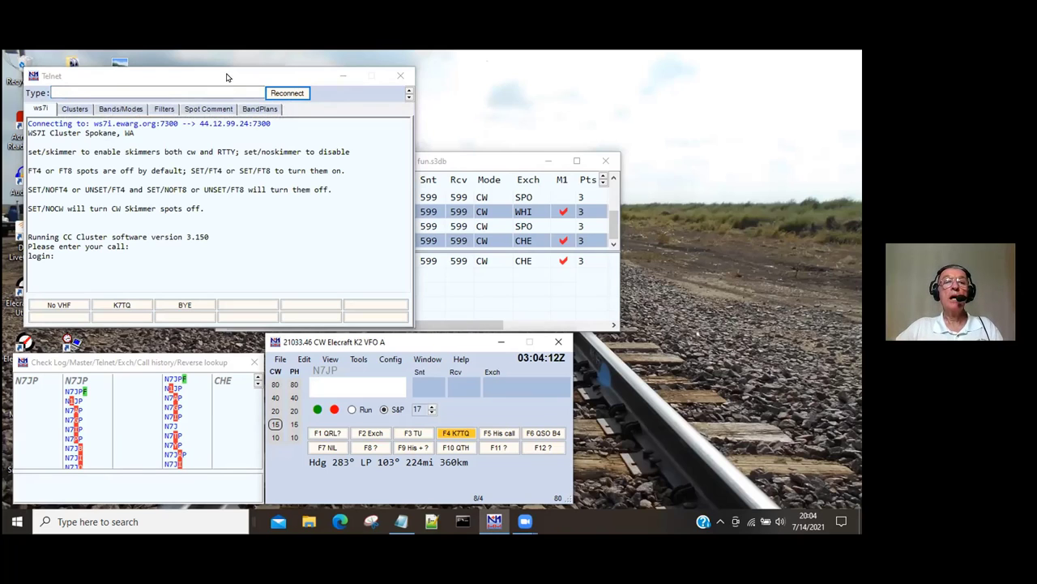
click(110, 91)
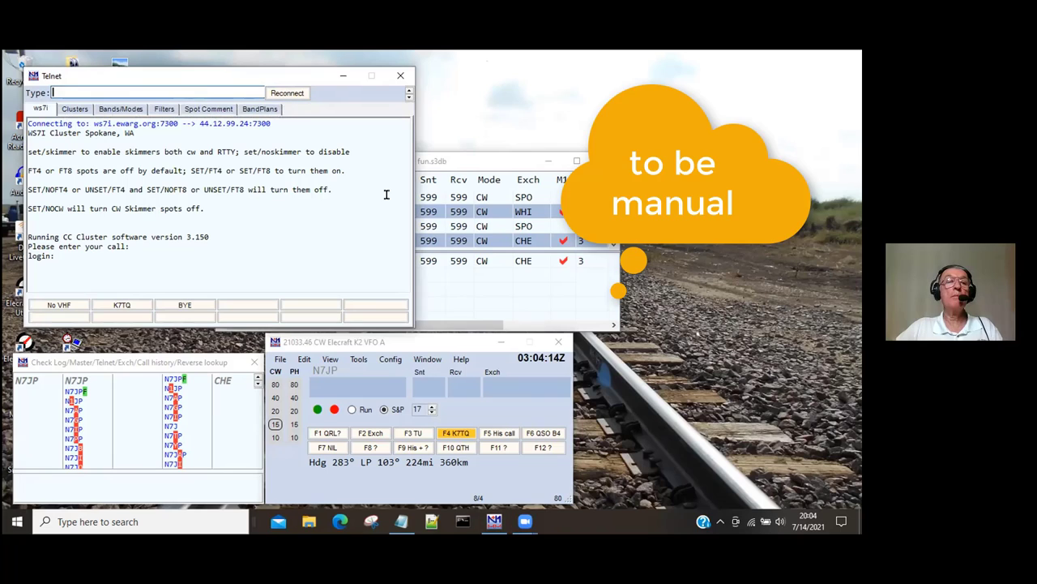
text(k7tq)
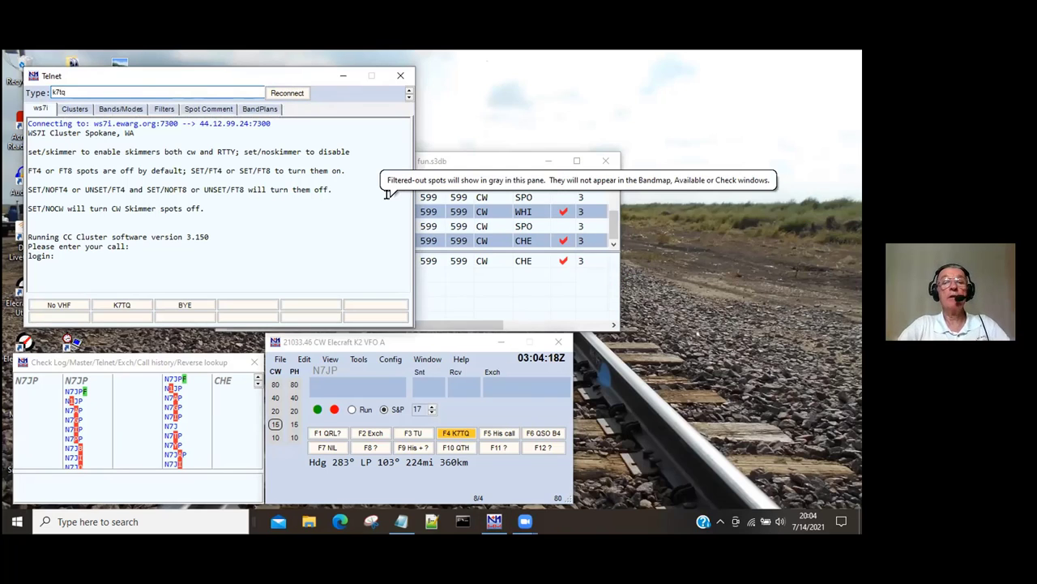
key(Return)
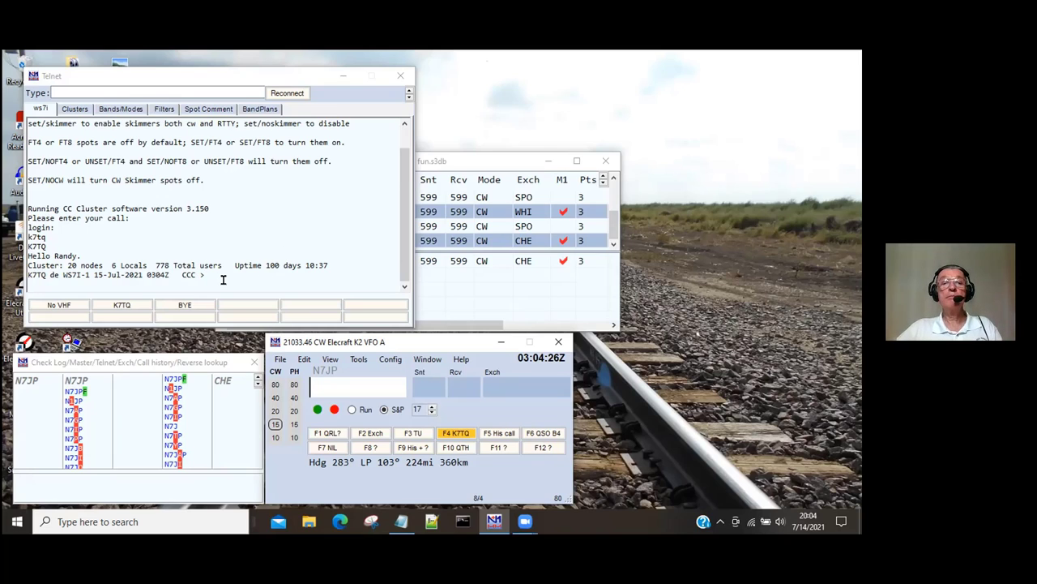
Minimize and restore the Telnet window, and display its spot filter settings.
click(342, 75)
click(342, 75)
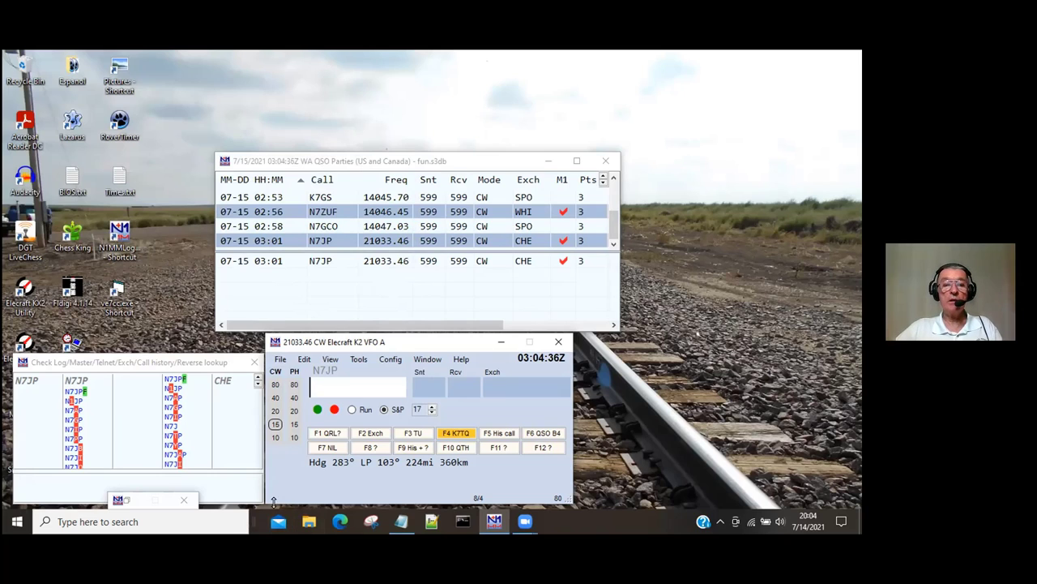
double_click(130, 500)
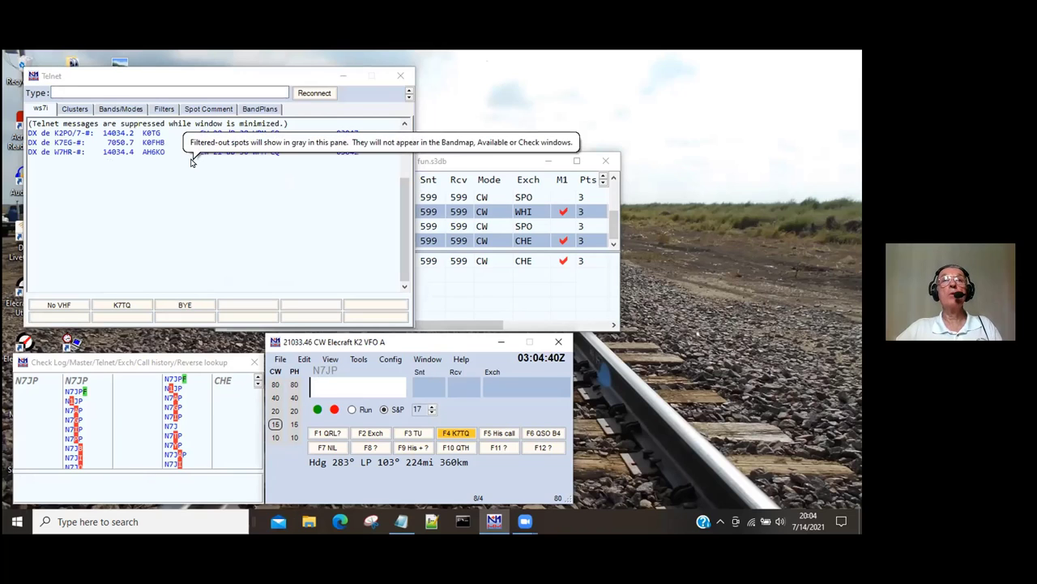
click(167, 109)
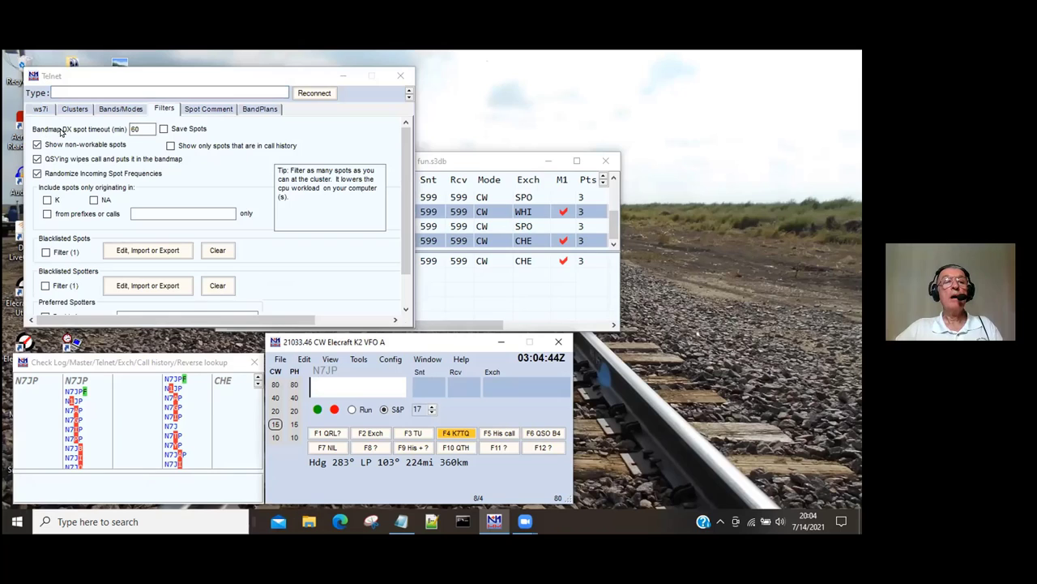
Change the bandmap DX spot timeout to 10 minutes and set it back to 60 minutes.
double_click(140, 129)
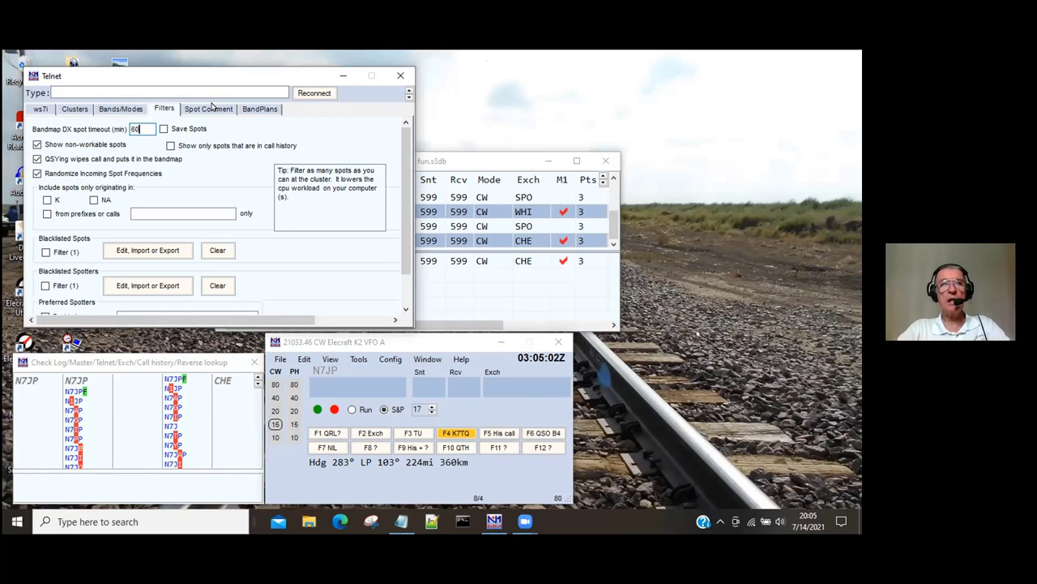
key(BackSpace)
key(BackSpace)
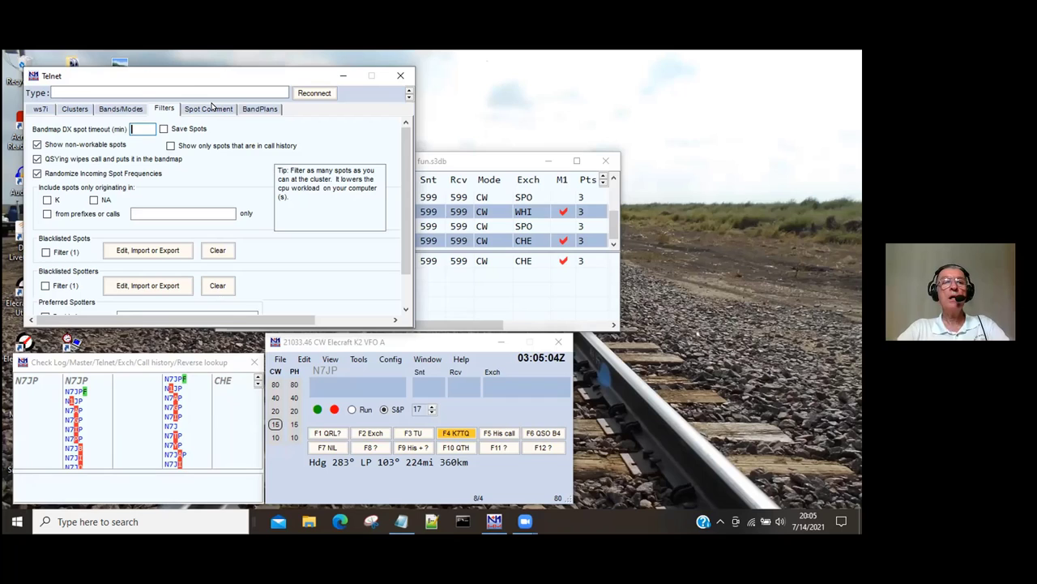
text(10)
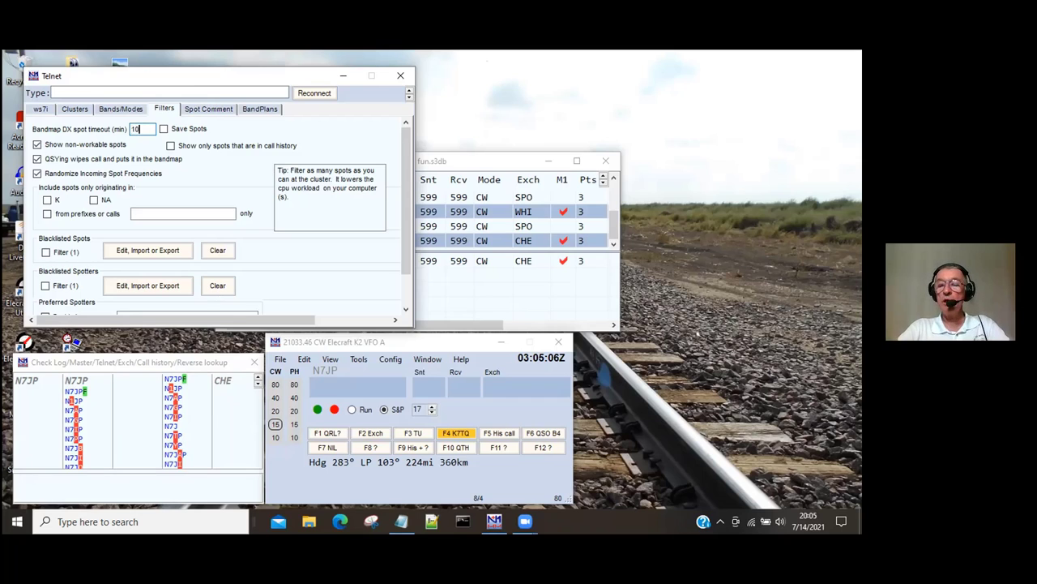
key(BackSpace)
key(BackSpace)
text(60)
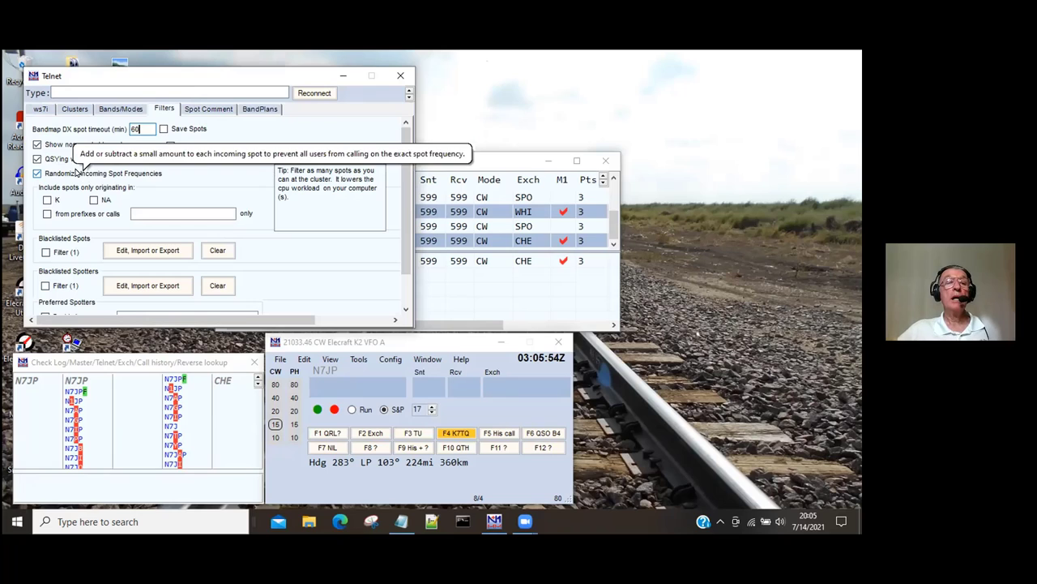
Minimize the Telnet window, open the Bandmap and place it beside the entry window.
click(339, 78)
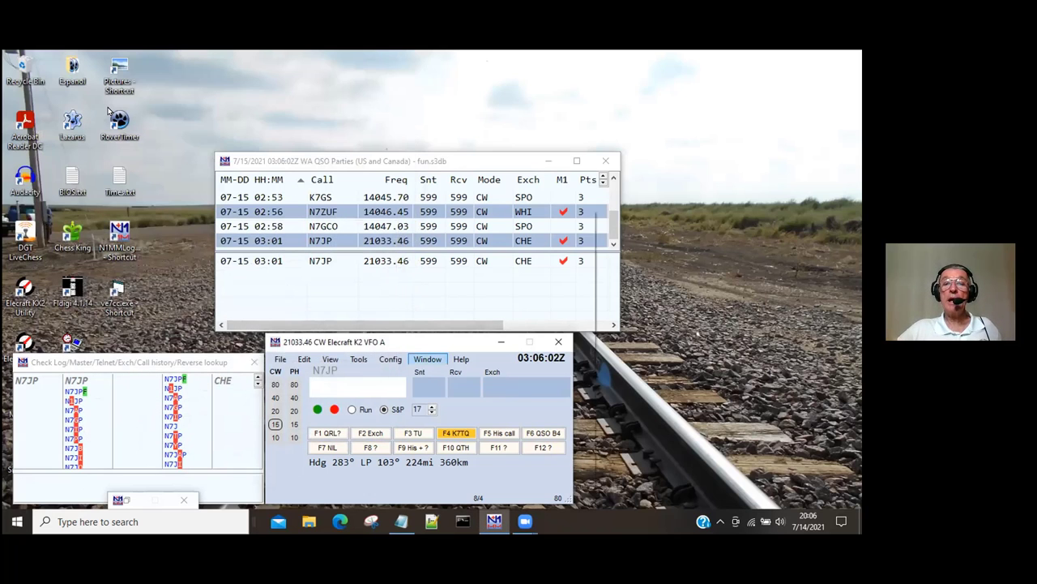
click(427, 358)
key(Up)
key(Up)
key(Up)
key(Return)
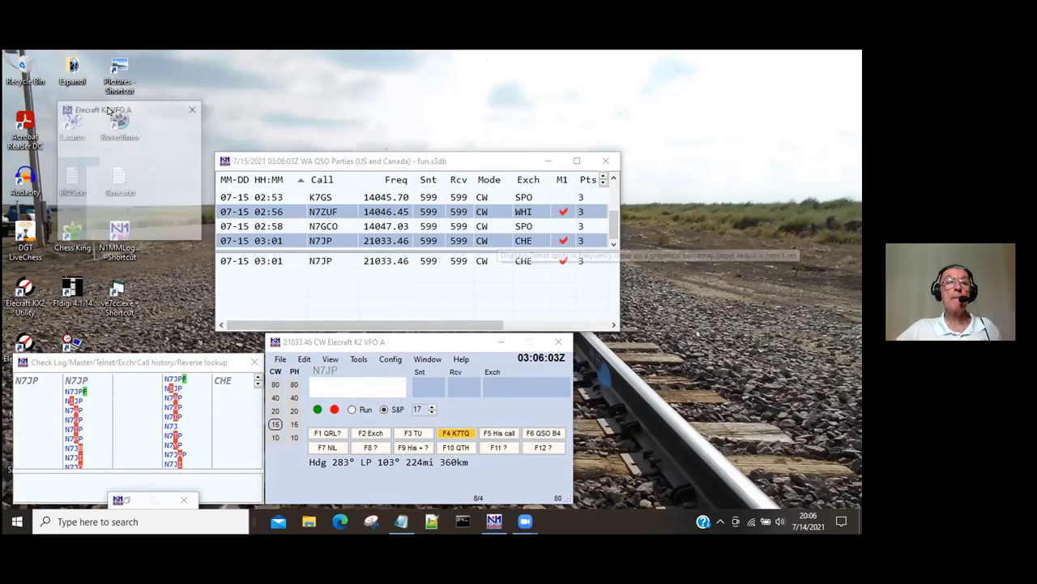
click(108, 109)
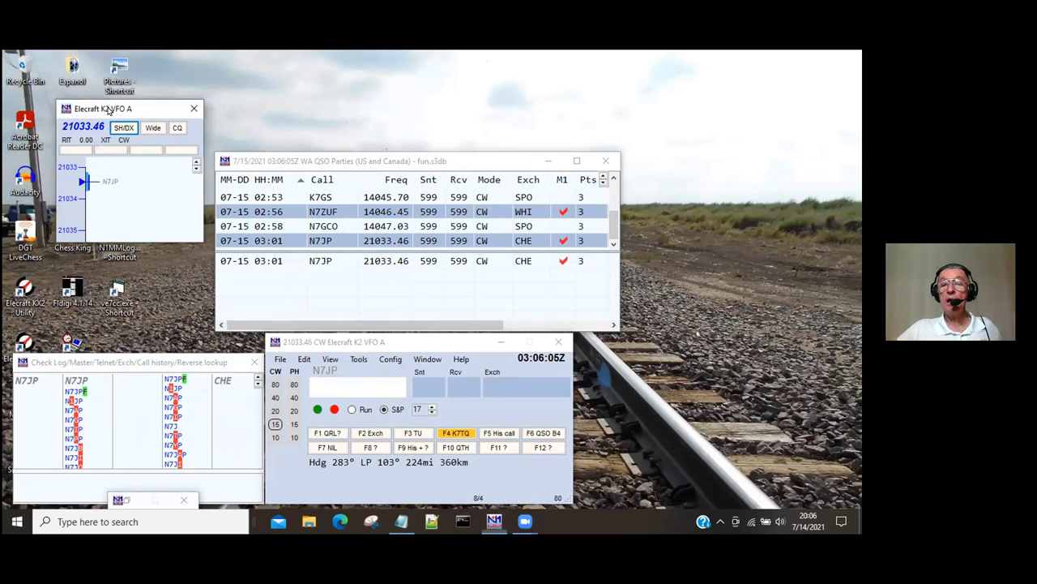
drag(109, 110, 627, 372)
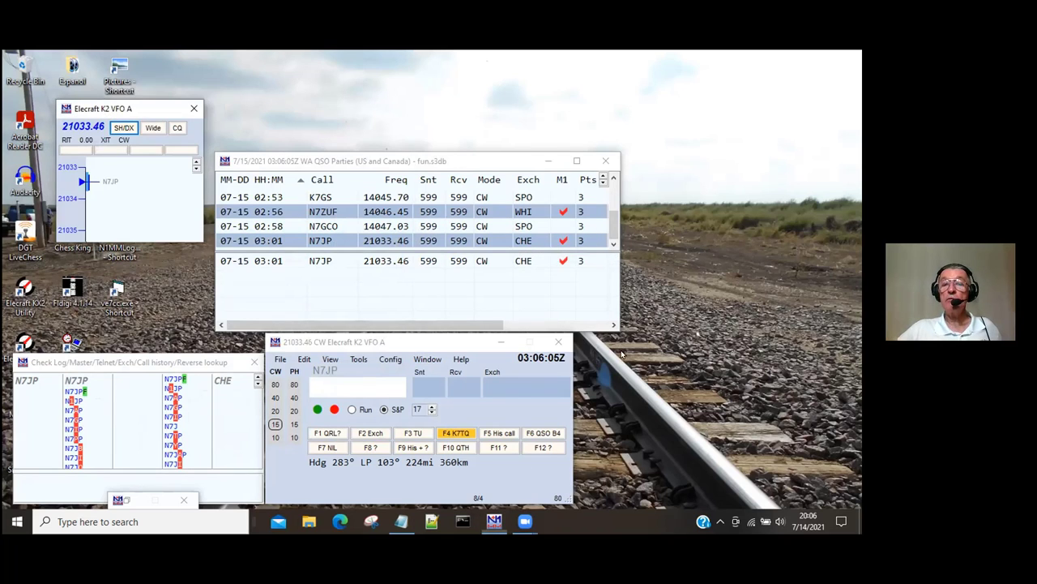
Shift the log window clear of the bandmap and stretch the bandmap upwards to cover a wider frequency range.
click(473, 164)
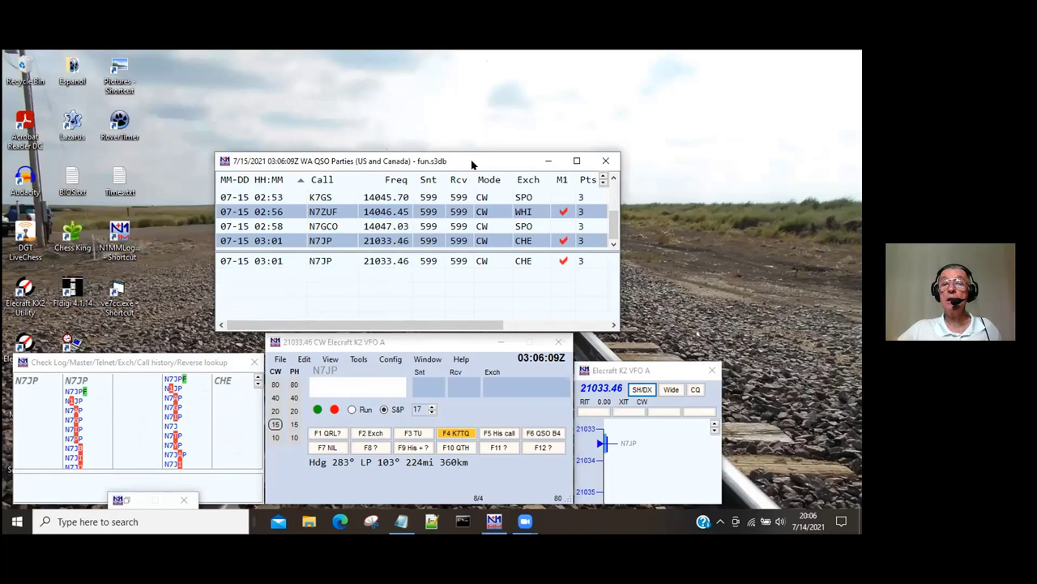
drag(472, 164, 424, 165)
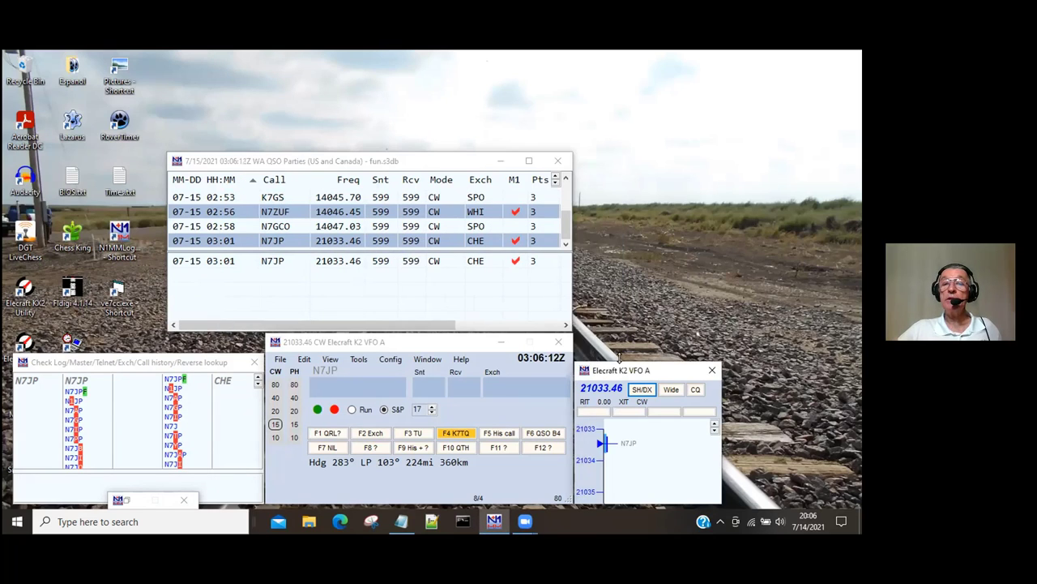
drag(620, 358, 616, 119)
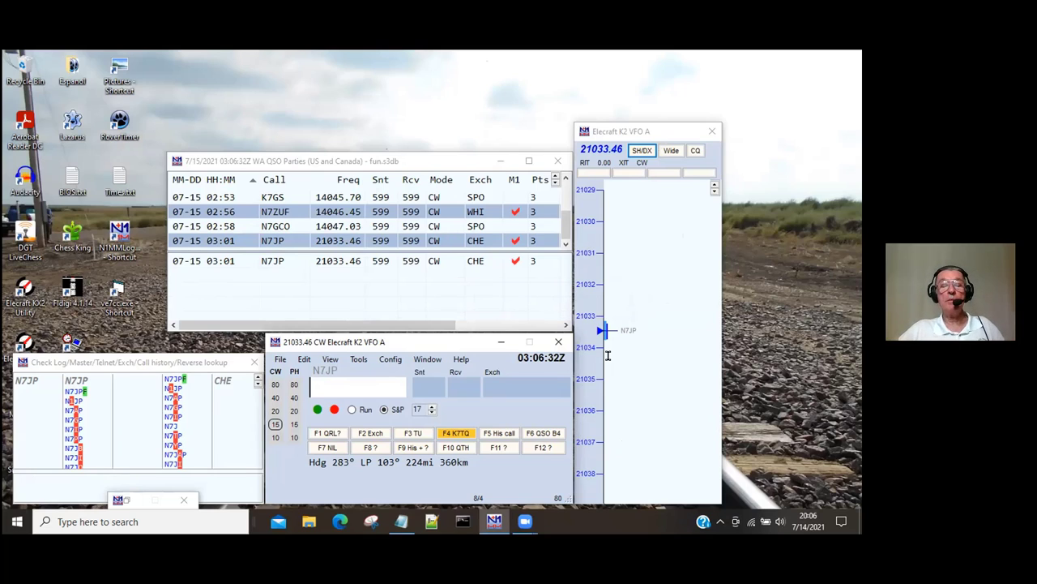
Change to CW on the 40-metre band, check spot details on the bandmap and tune to the NY3A spot.
click(275, 398)
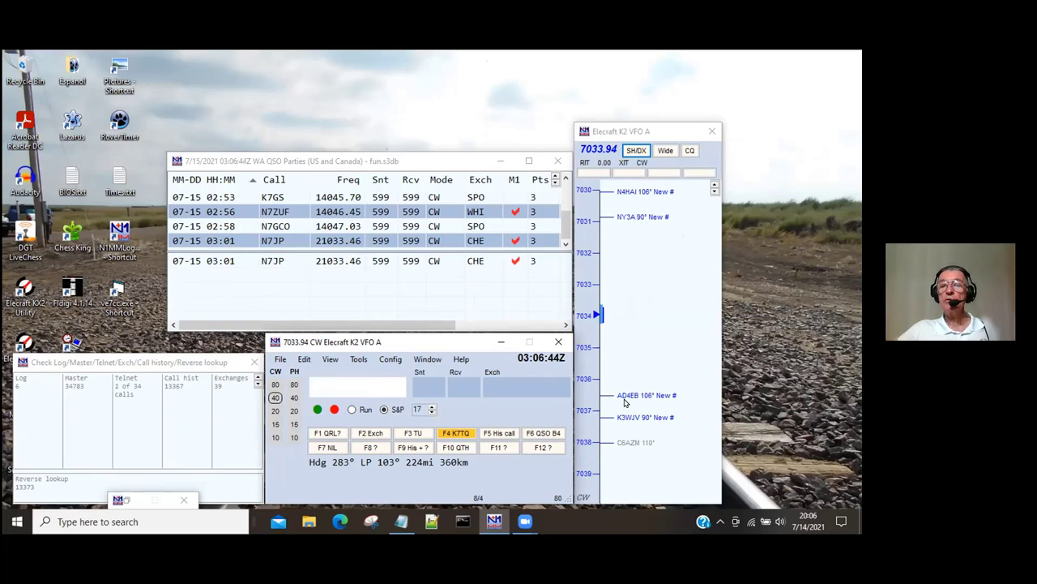
mouse_move(626, 399)
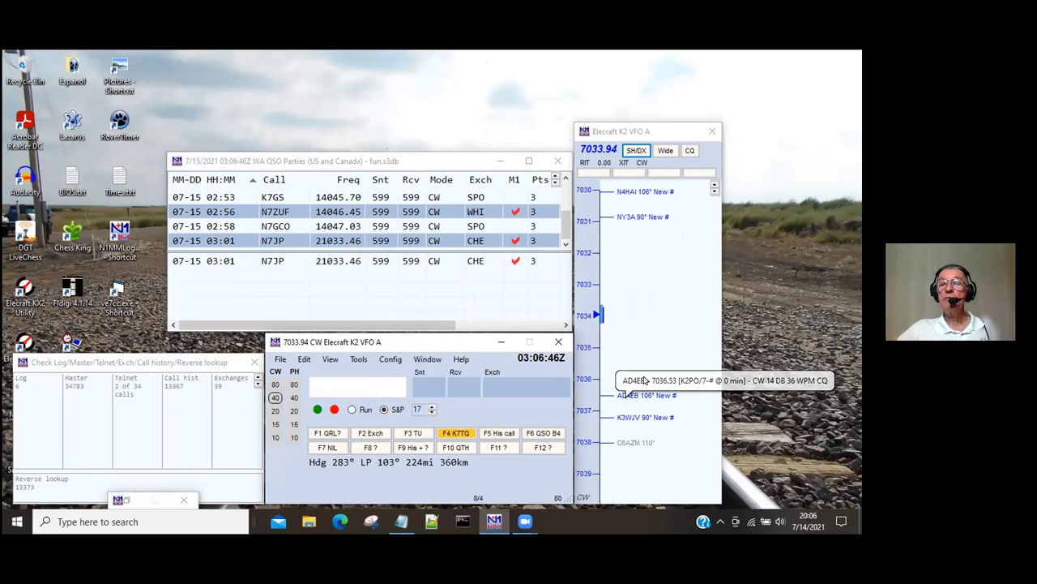
mouse_move(626, 442)
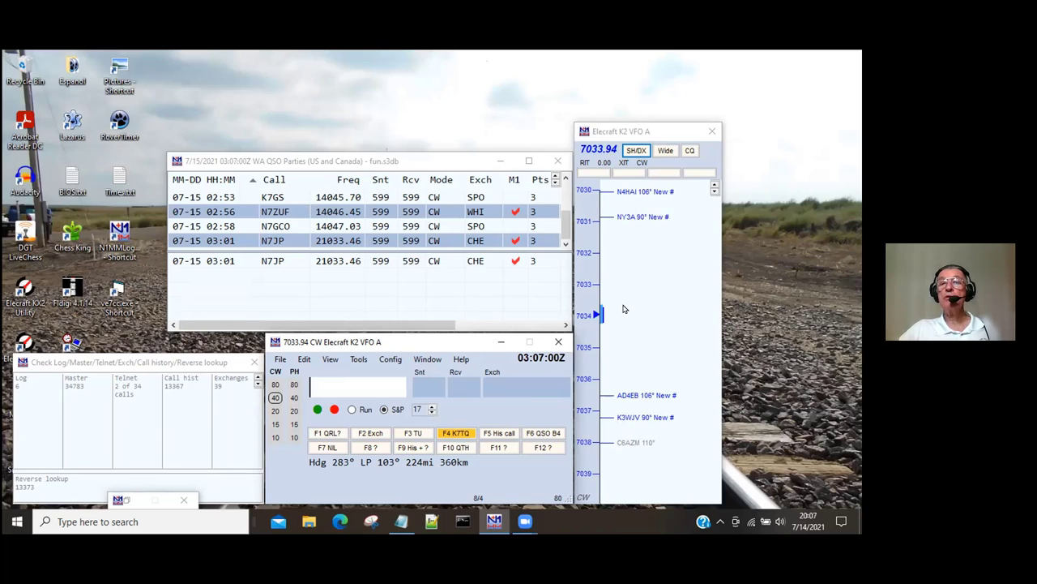
mouse_move(618, 224)
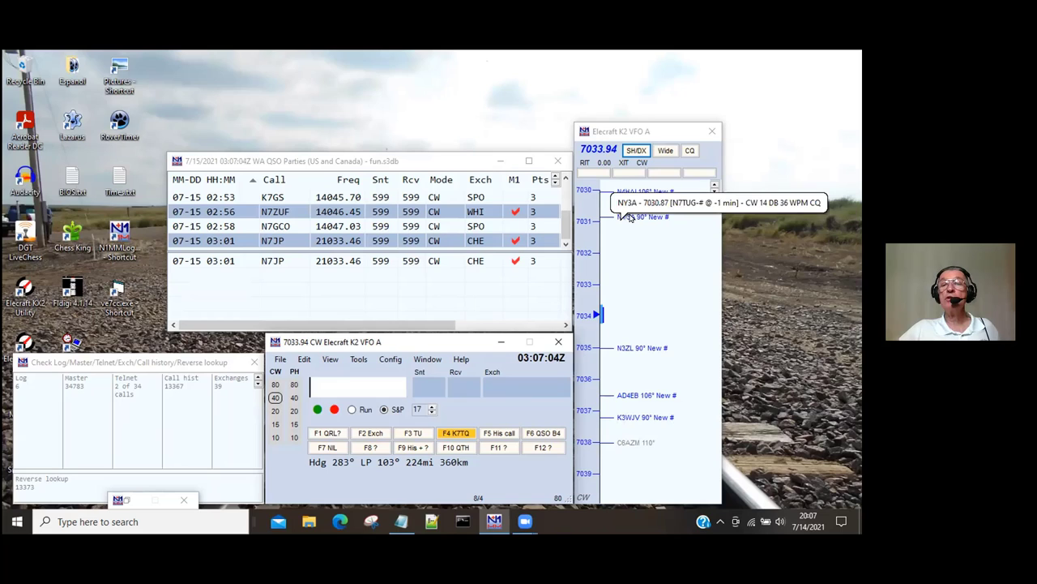
click(627, 214)
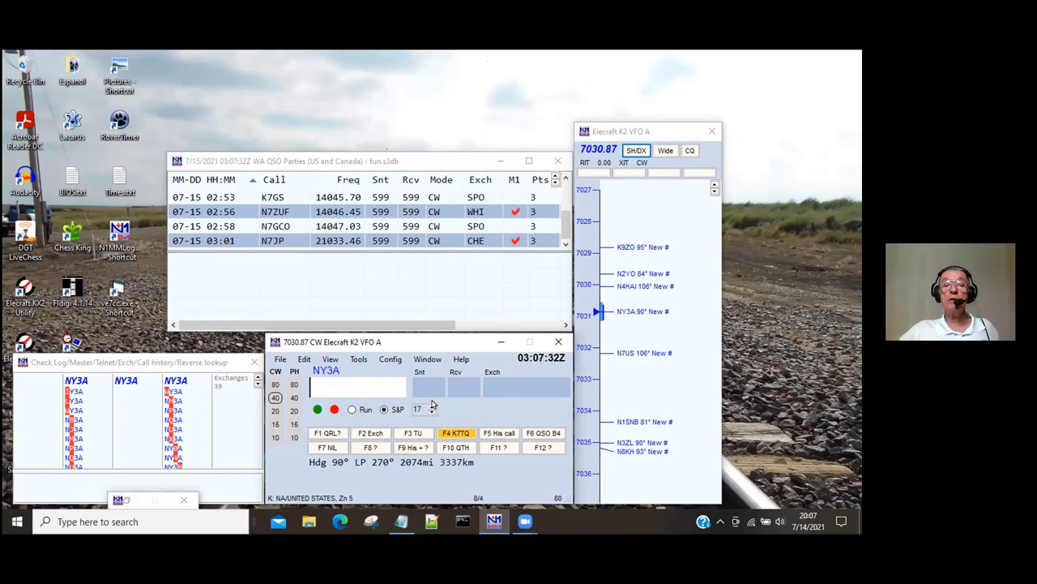
scroll(432, 405, up, 6)
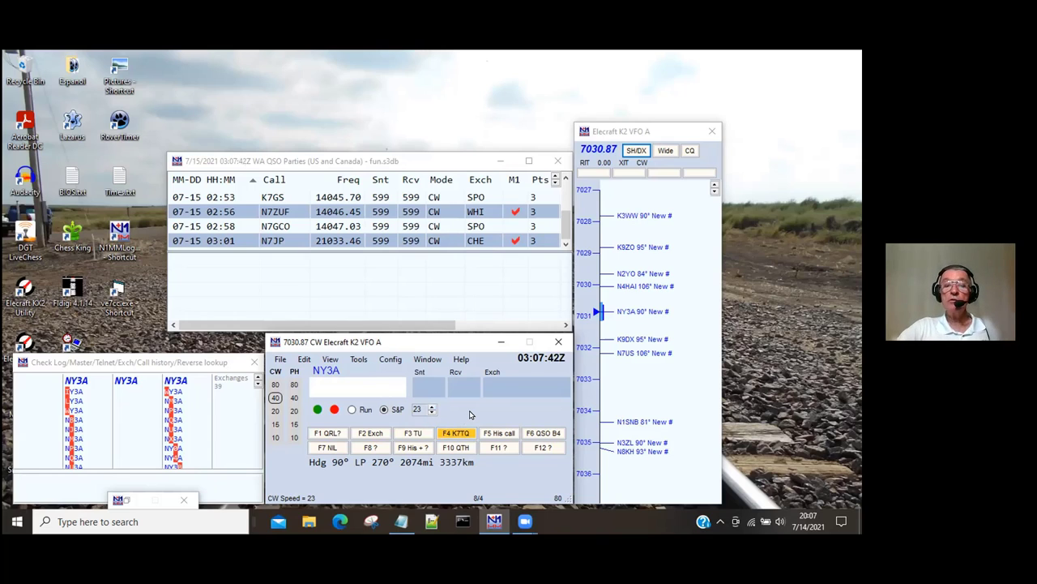
key(space)
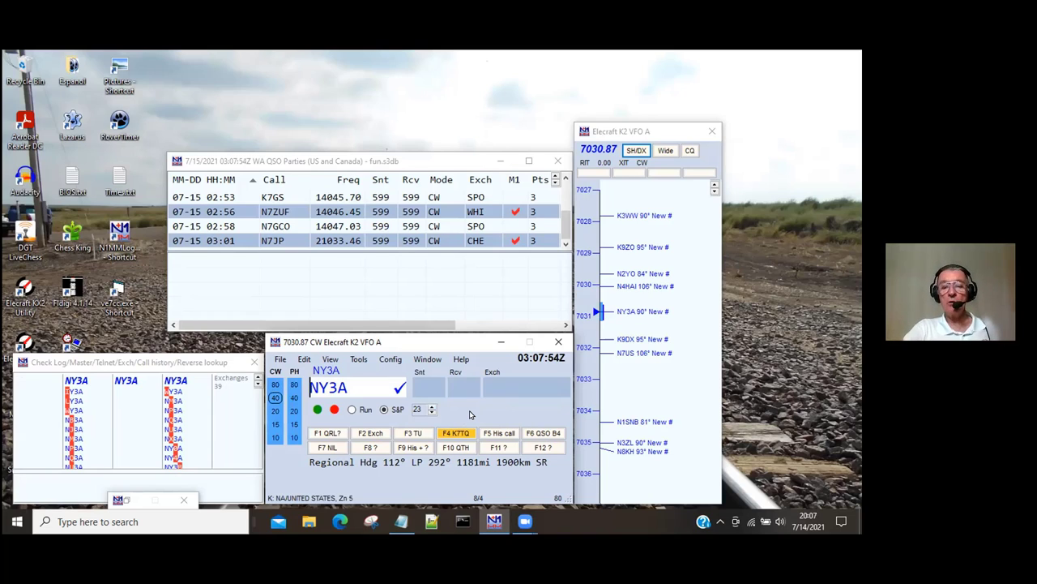
key(Return)
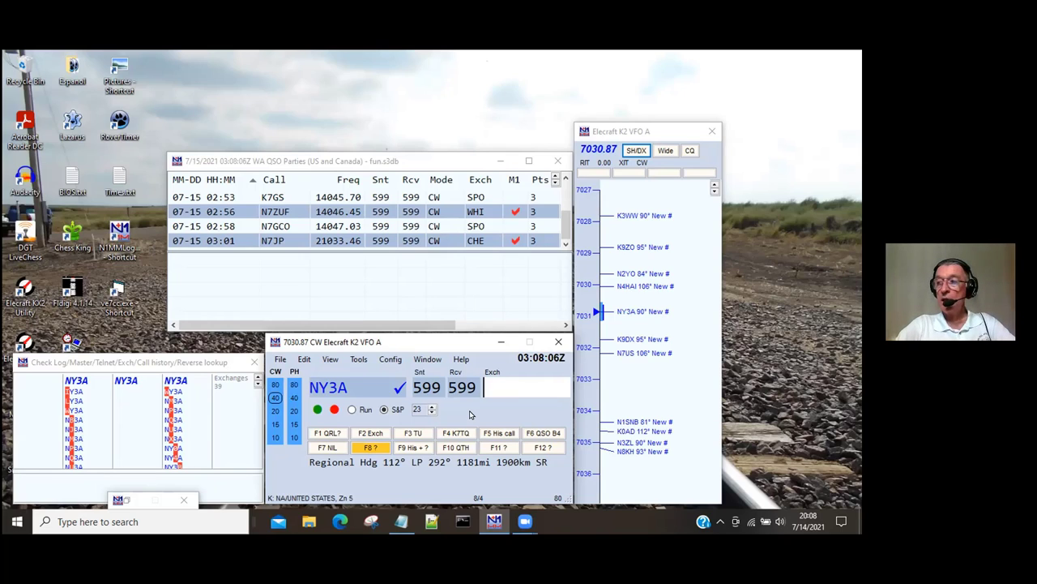
text(JEF)
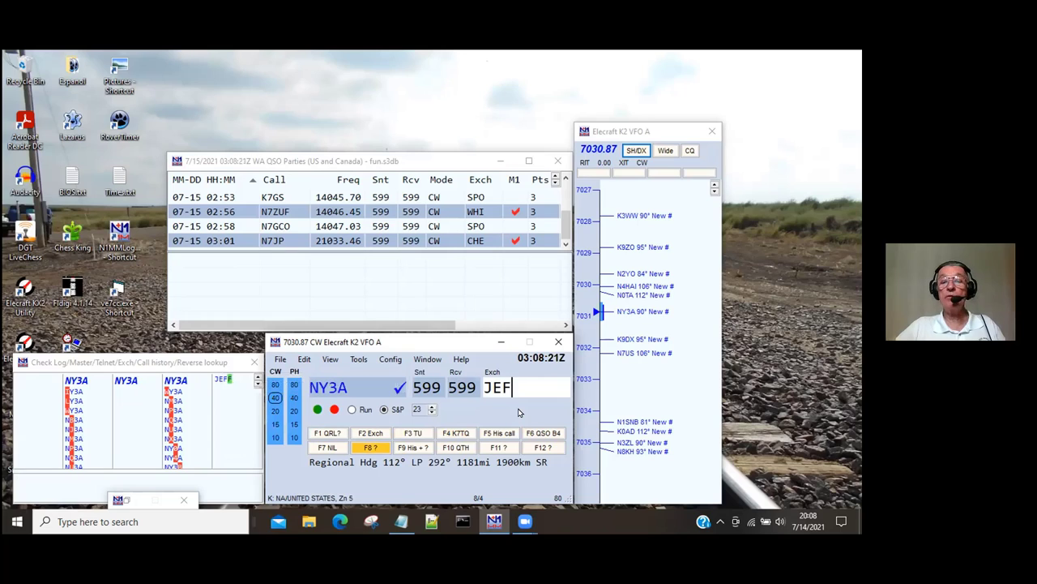
text(F)
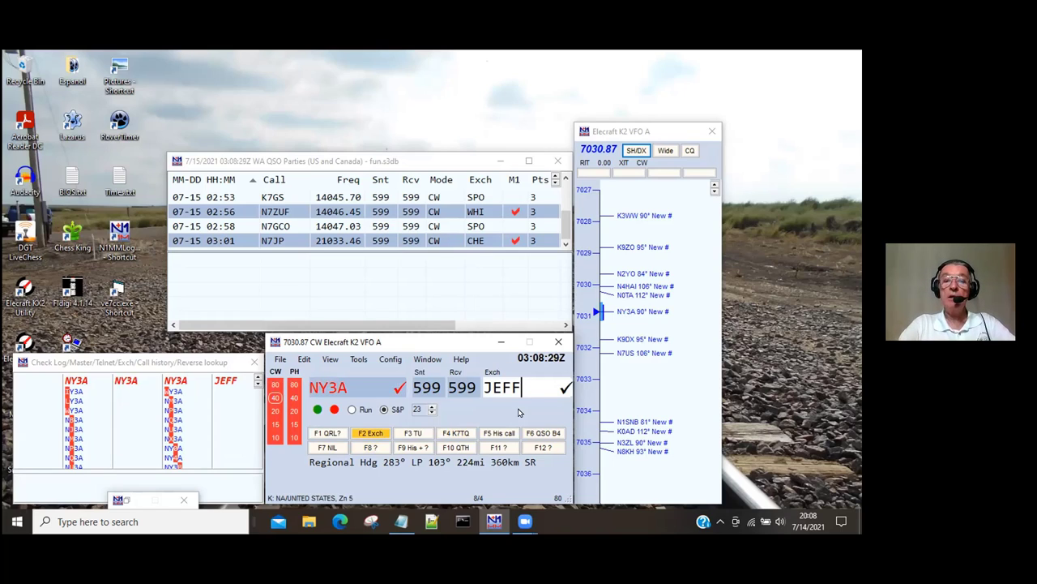
key(Return)
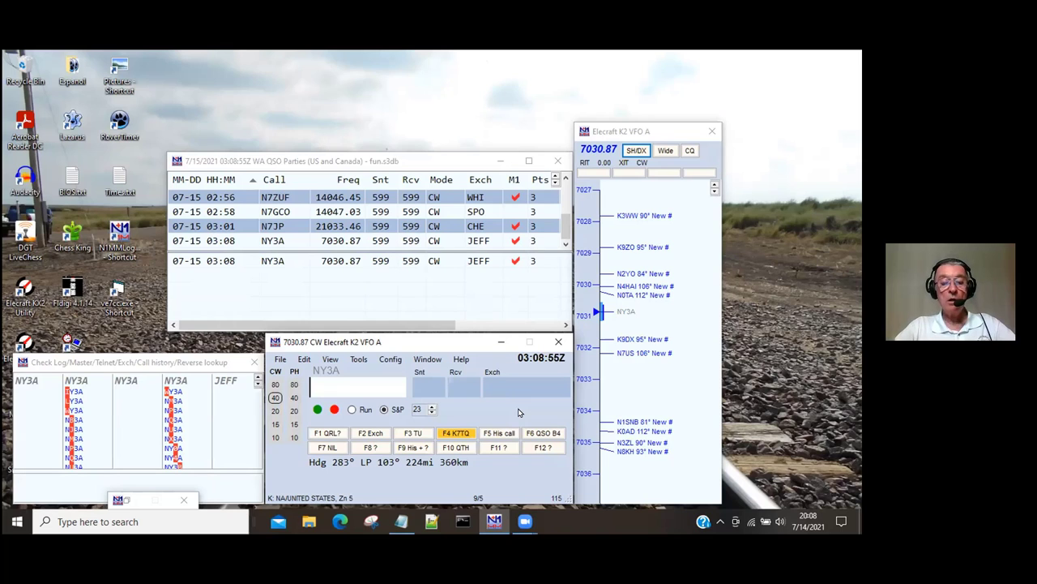
key(ctrl+Up)
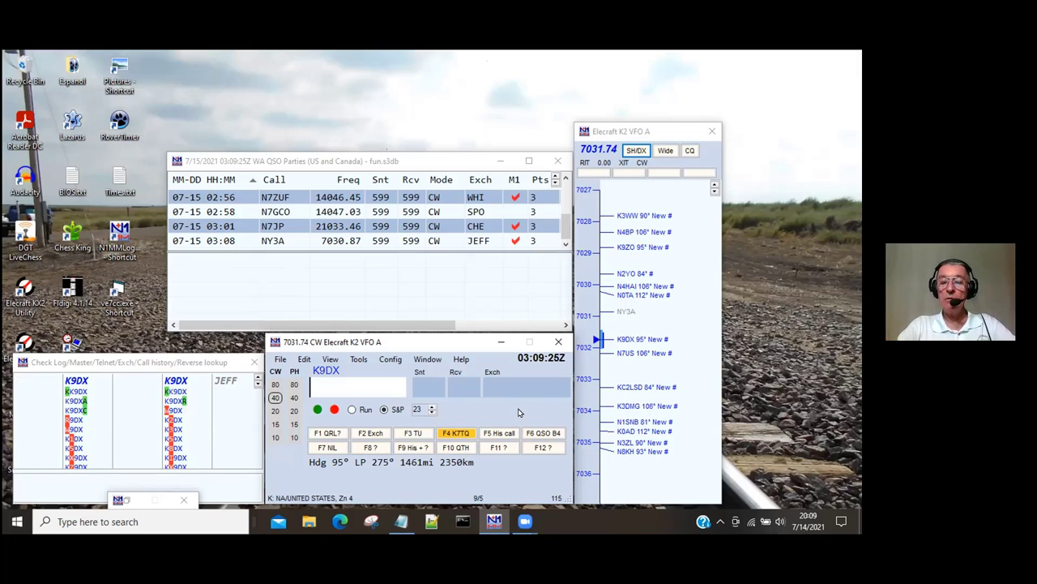
key(space)
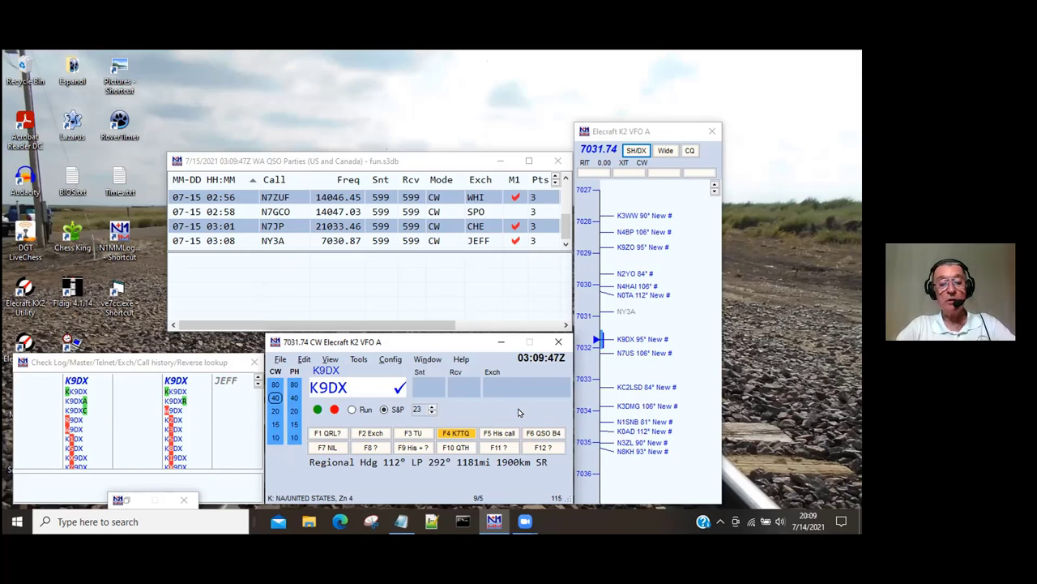
key(alt+w)
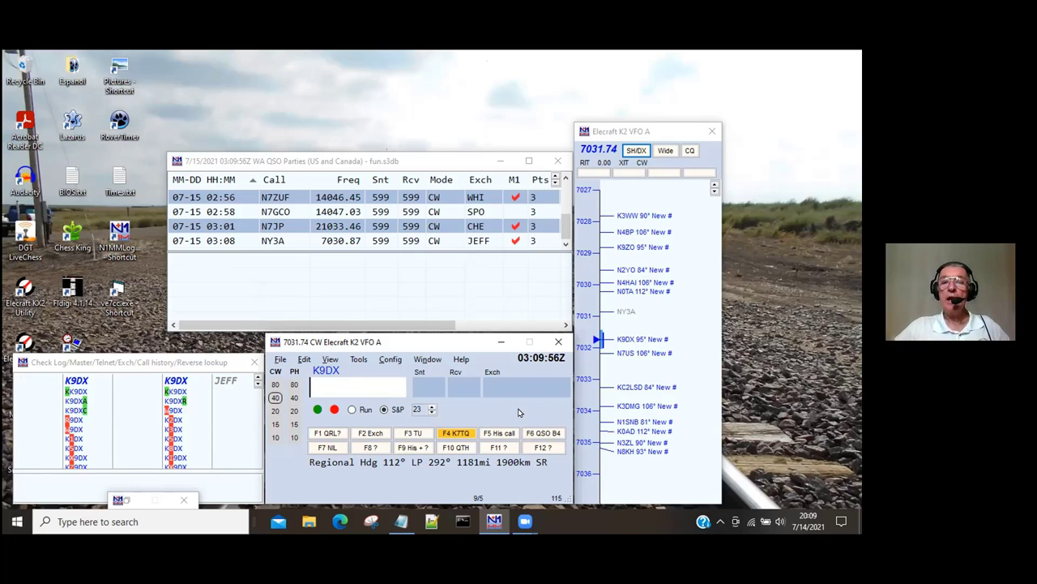
Open the Available Mults & Q's window beside the bandmap and stretch it upwards to match the bandmap's height.
click(428, 359)
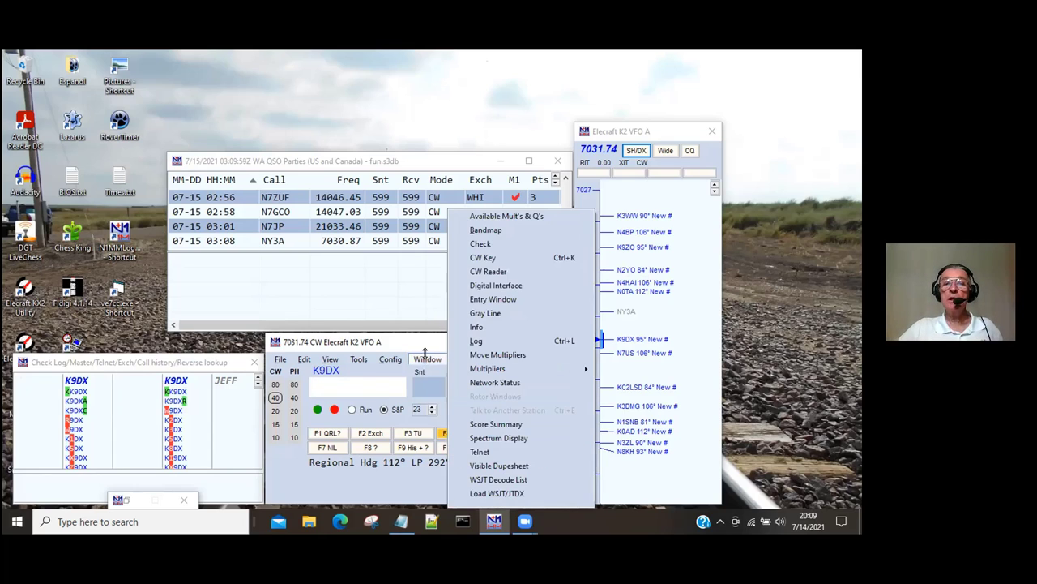
click(506, 217)
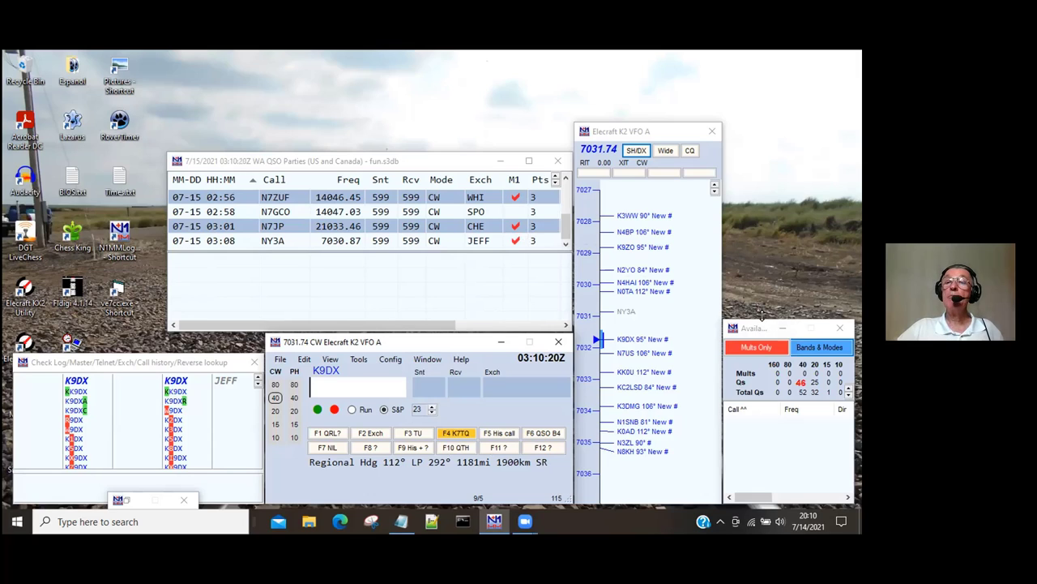
drag(761, 314, 762, 118)
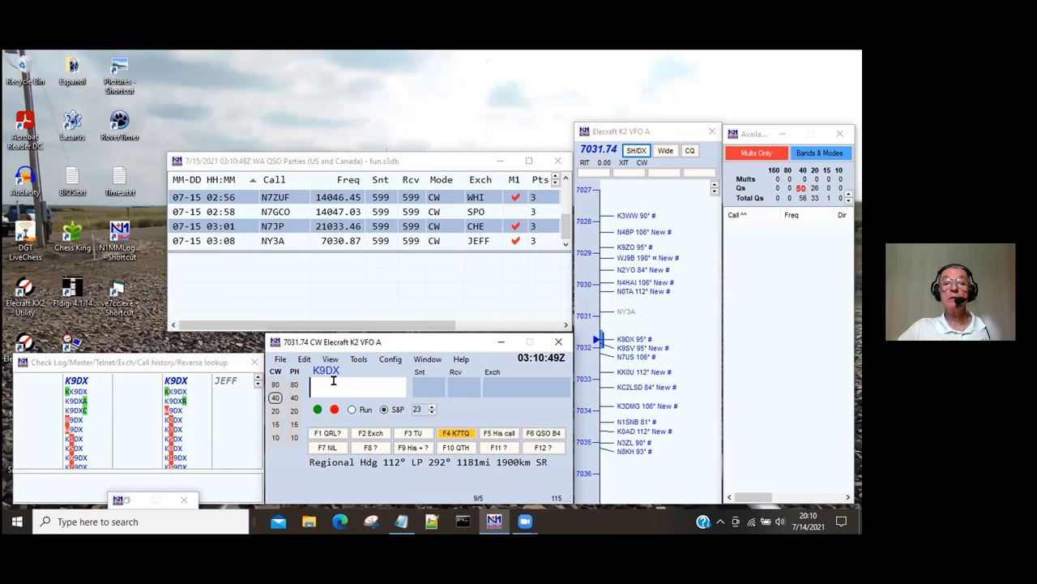
Switch the available spots list to Mults & Qs, sort it by frequency and browse the entries.
click(771, 293)
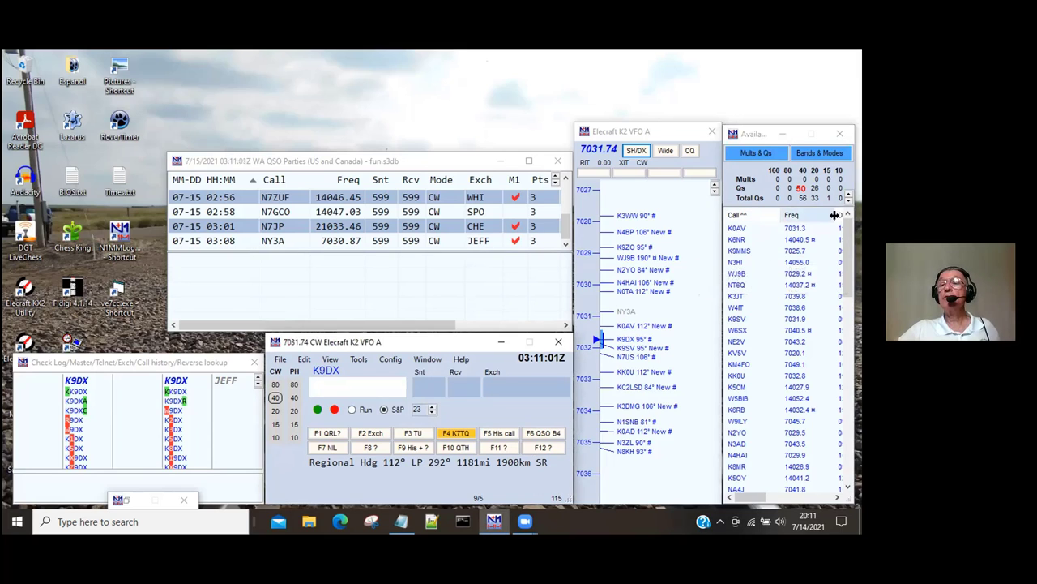
click(753, 498)
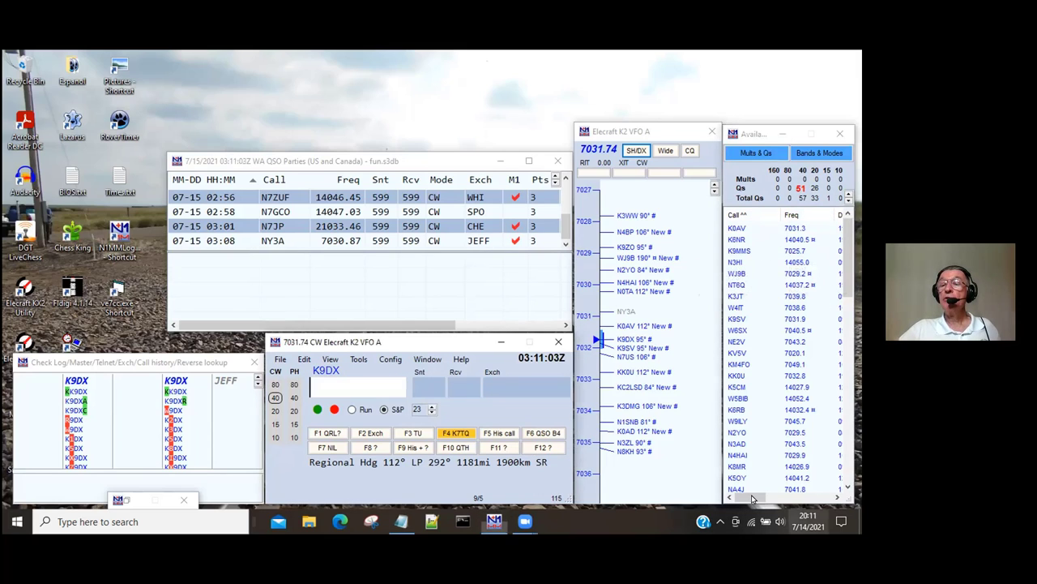
mouse_move(753, 498)
mouse_down()
mouse_move(769, 501)
mouse_move(745, 501)
mouse_up()
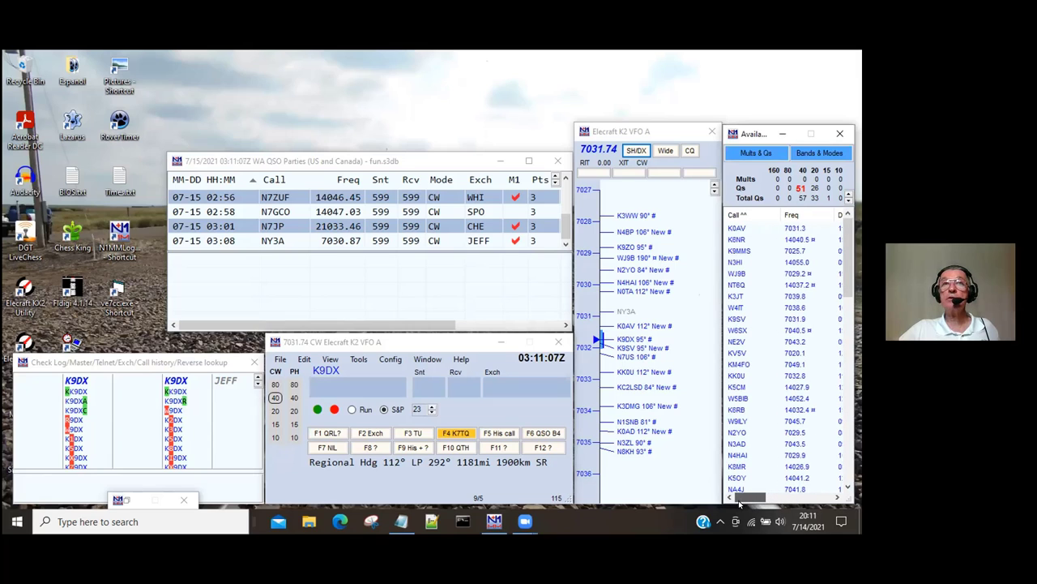
mouse_move(743, 222)
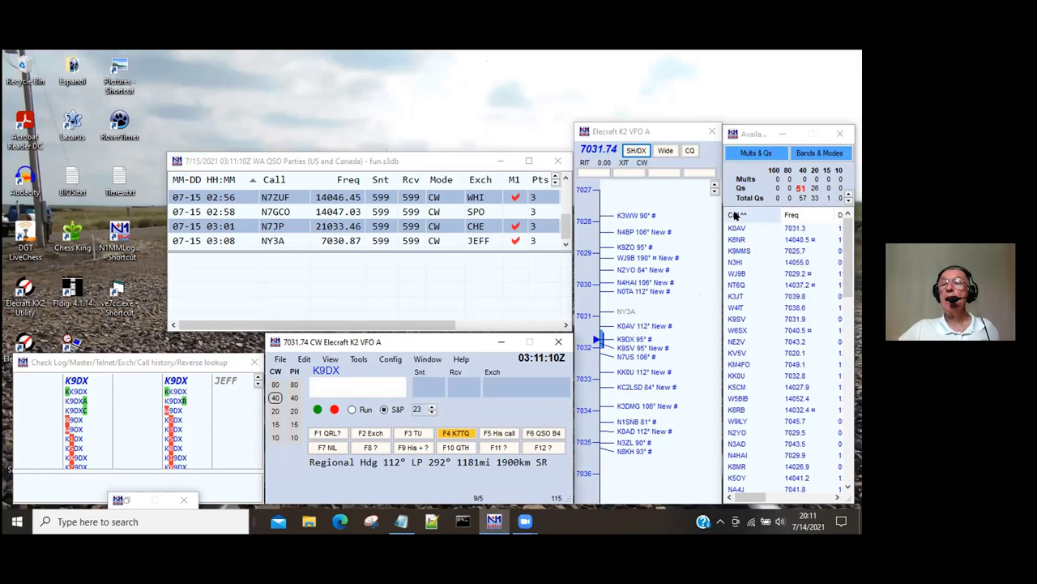
click(736, 312)
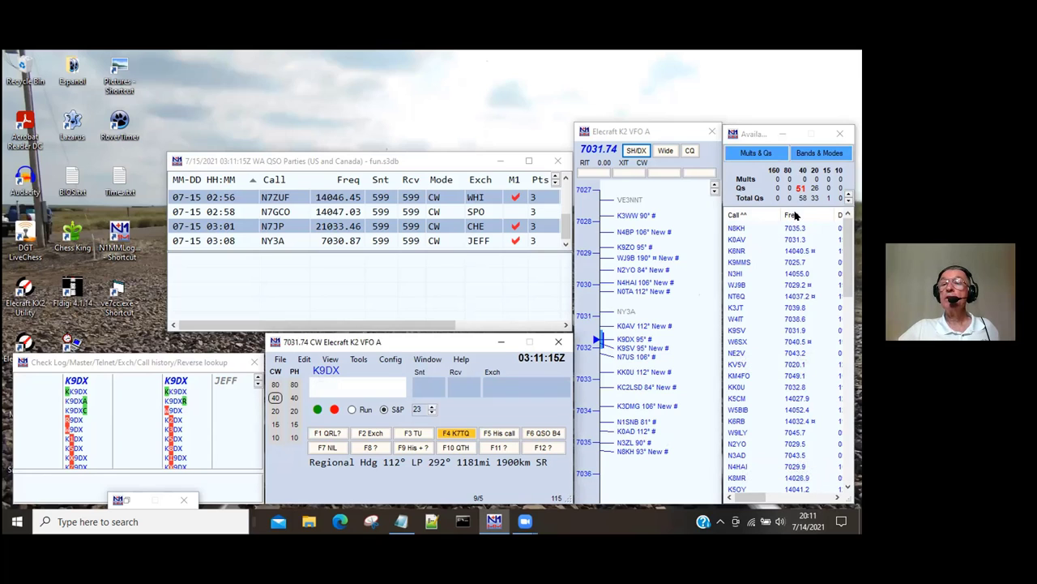
click(793, 215)
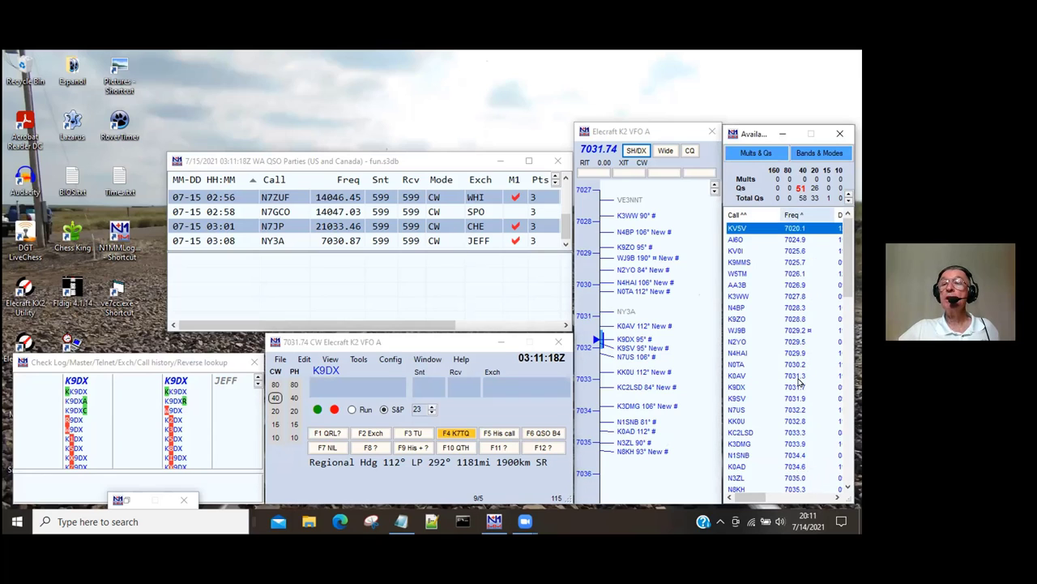
scroll(800, 387, down, 5)
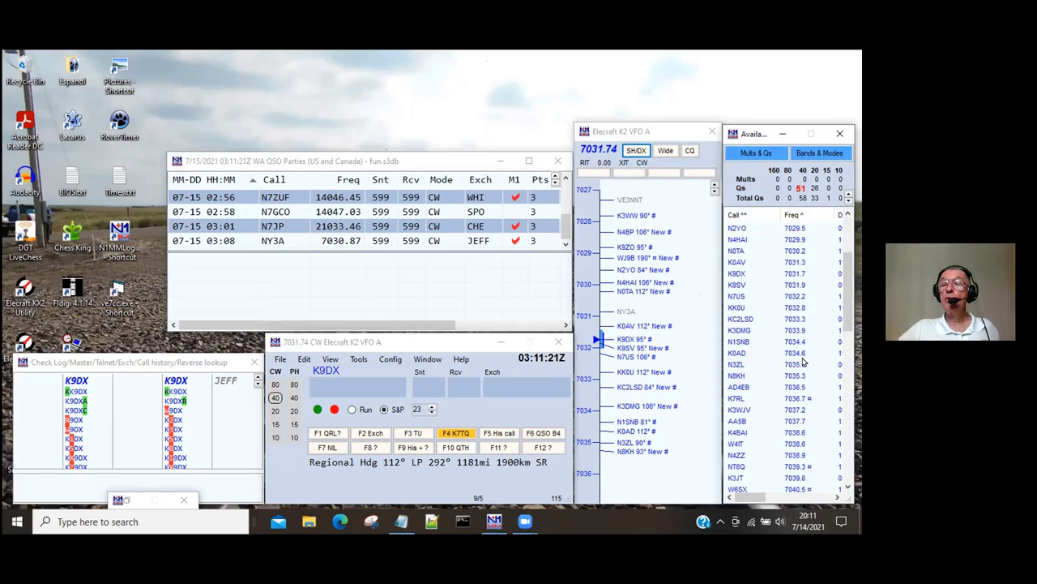
Browse the available spots list and sort it by beam direction in descending order, returning to the call column.
scroll(803, 362, down, 2)
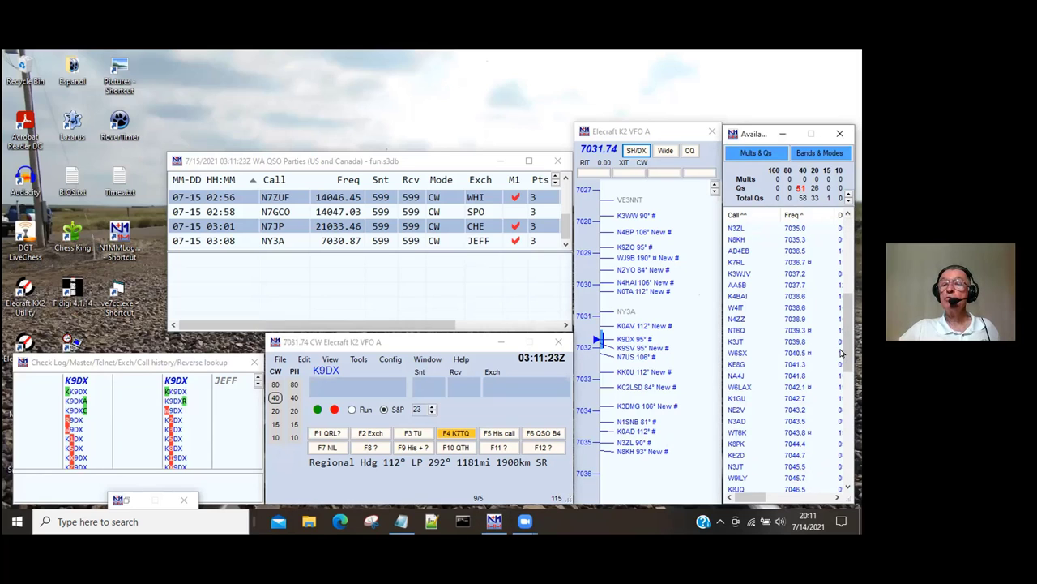
scroll(783, 369, down, 9)
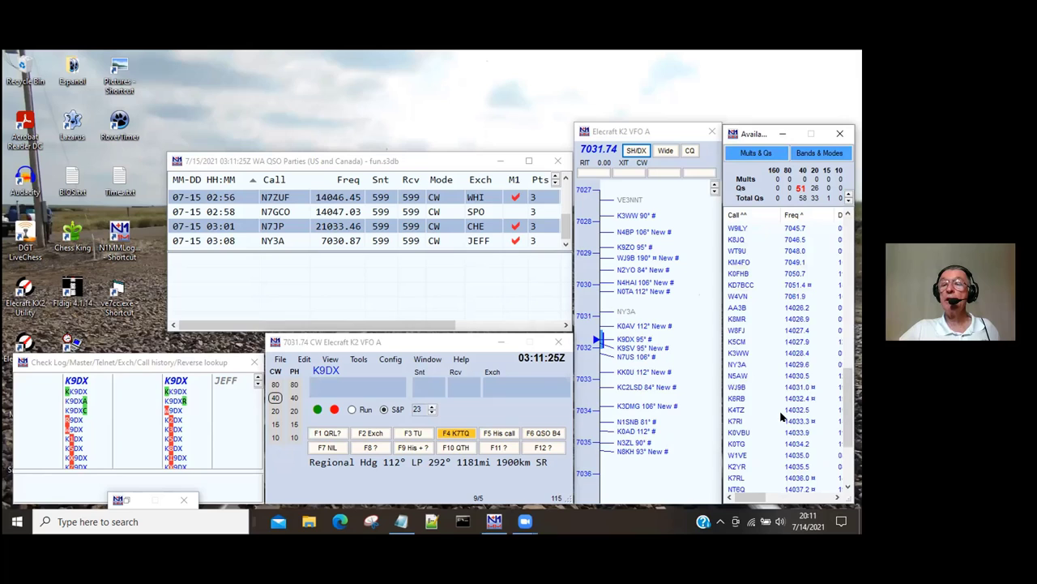
scroll(778, 422, up, 6)
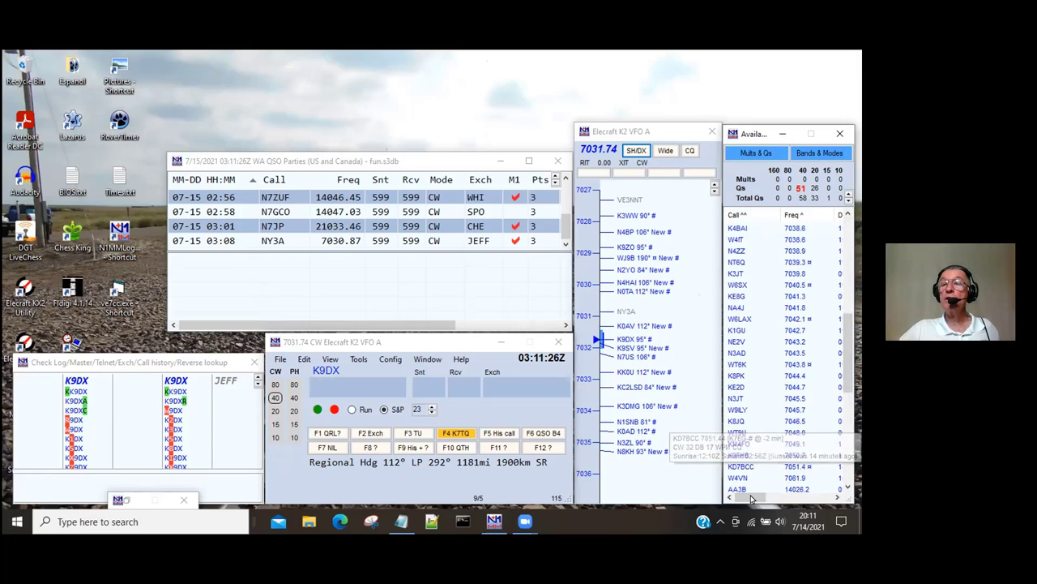
drag(768, 501, 783, 500)
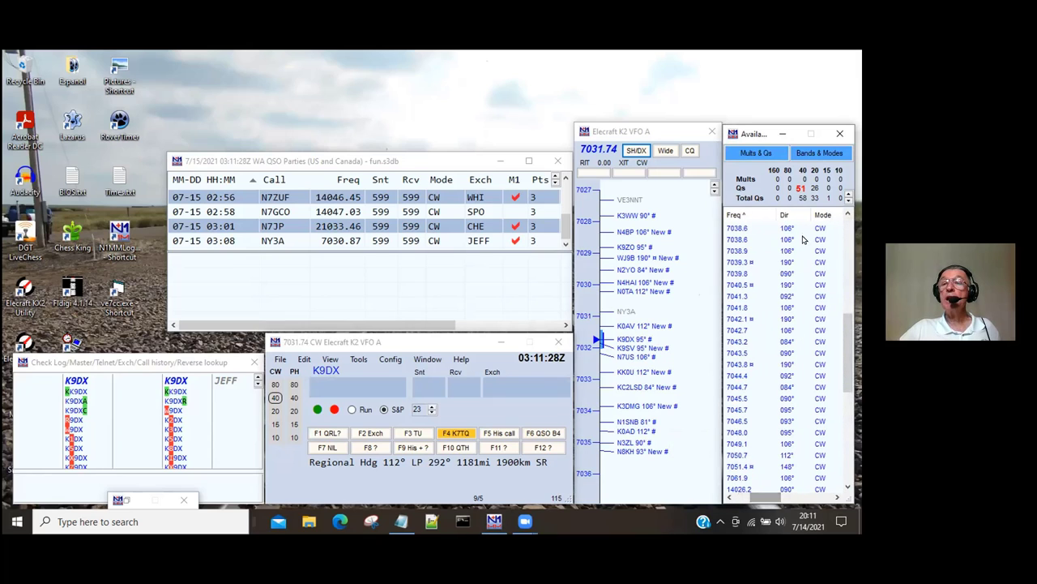
click(786, 215)
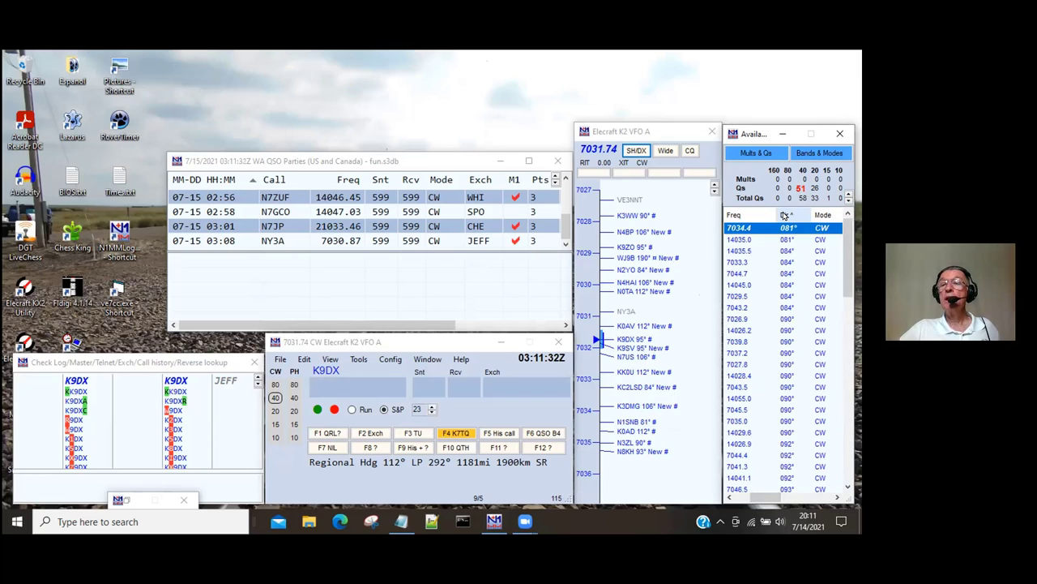
click(785, 215)
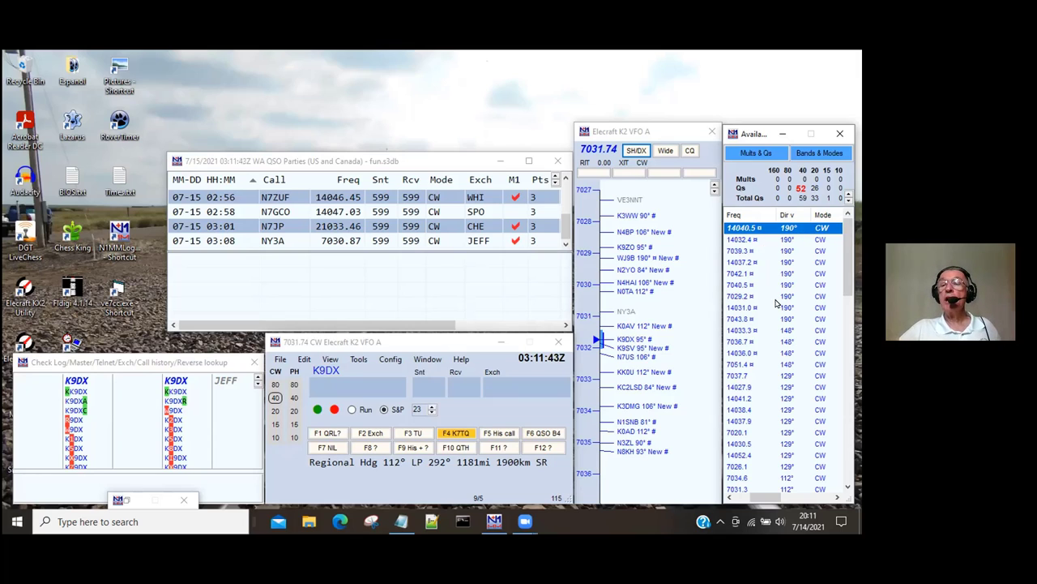
drag(756, 496, 740, 480)
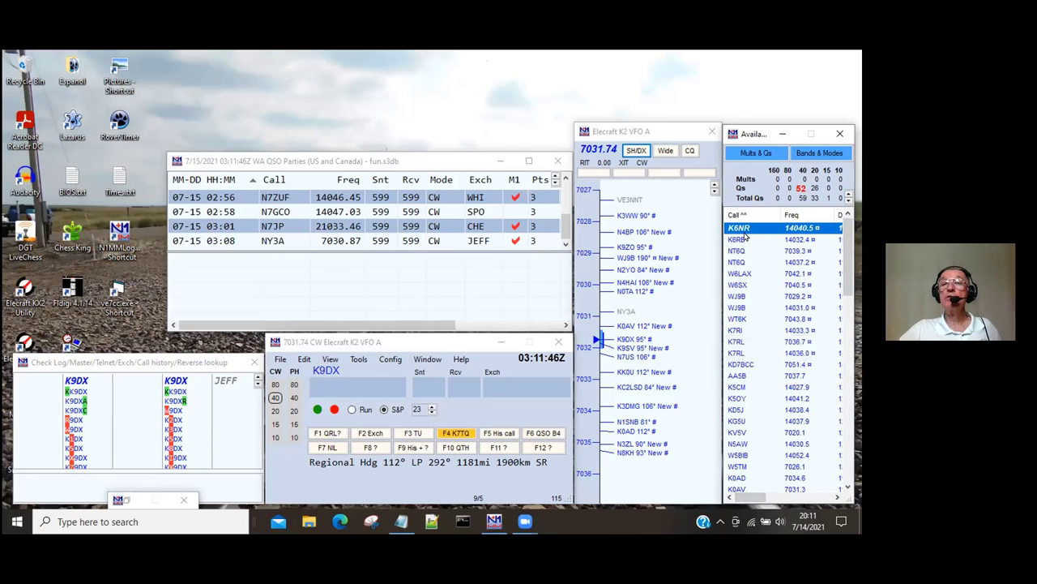
mouse_move(744, 235)
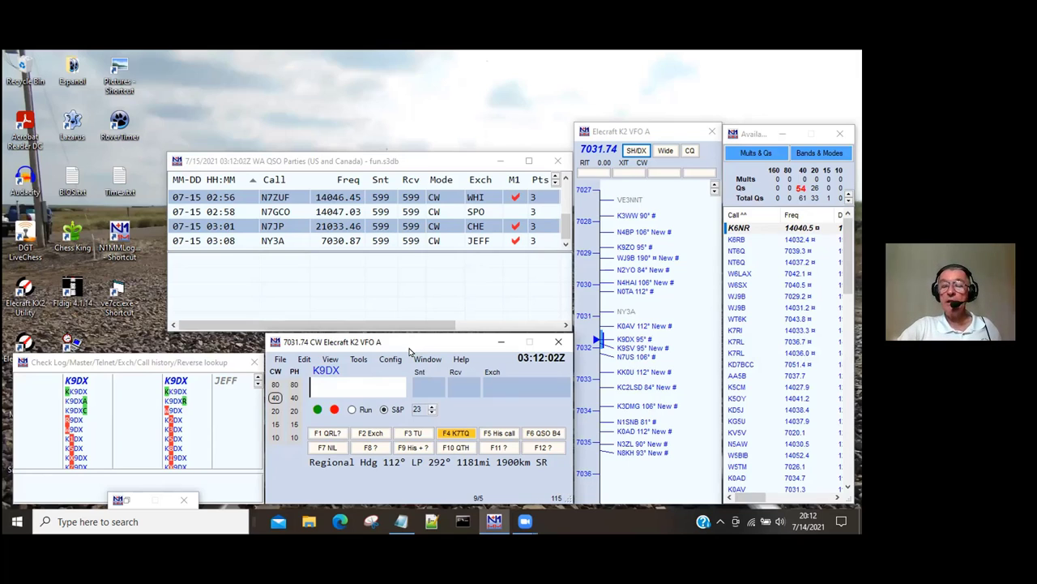
Load the K9DX spot into the entry field, call the station in S&P mode and log the contact with exchange SNO.
key(space)
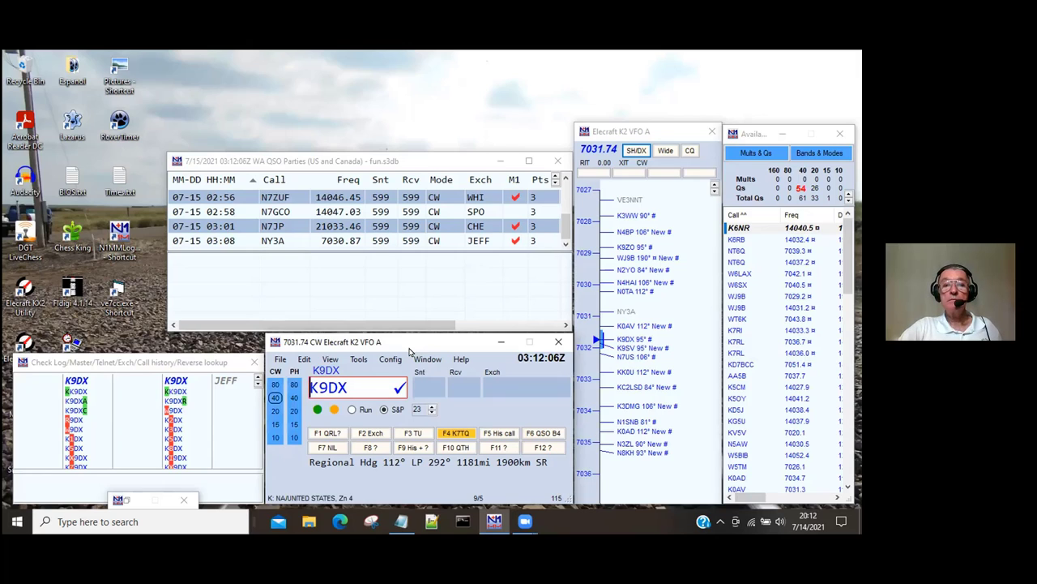
key(Return)
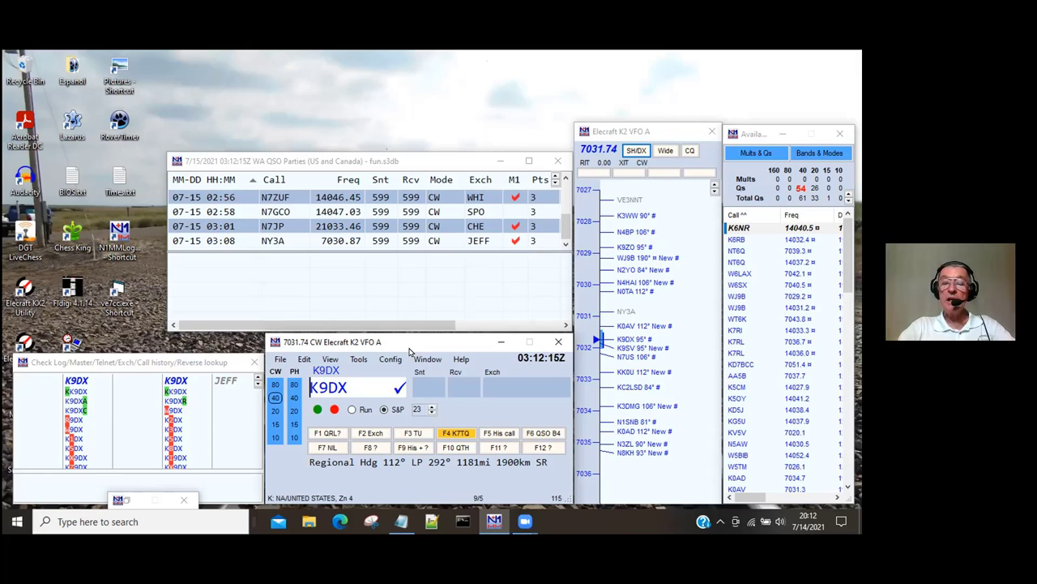
key(Return)
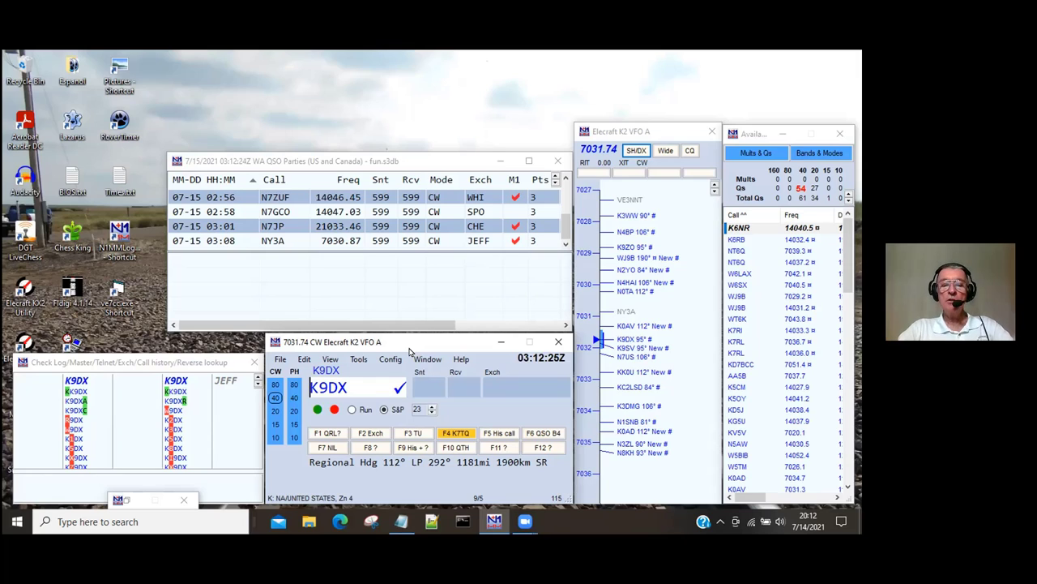
key(Return)
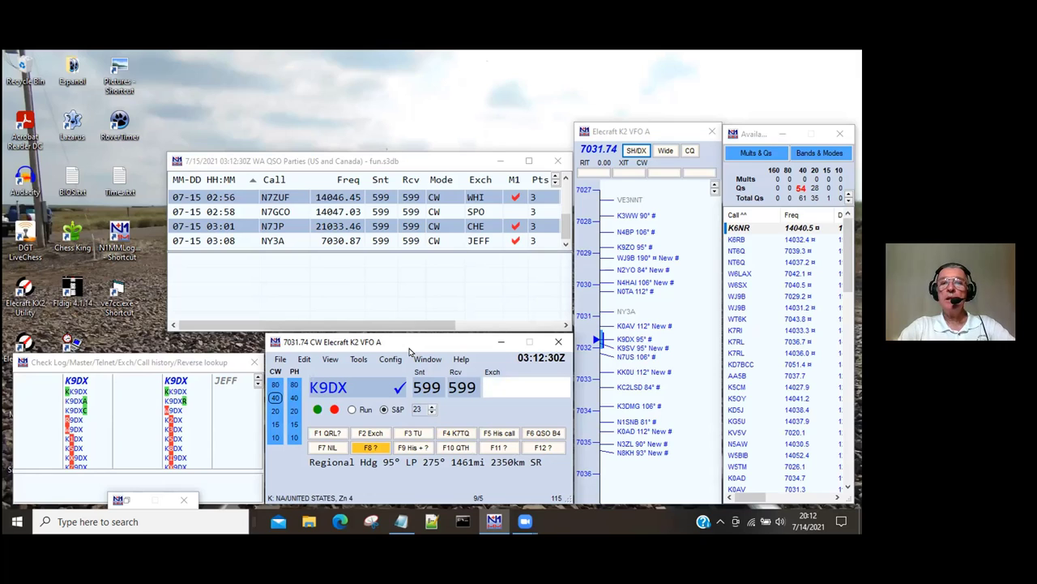
text(SNO)
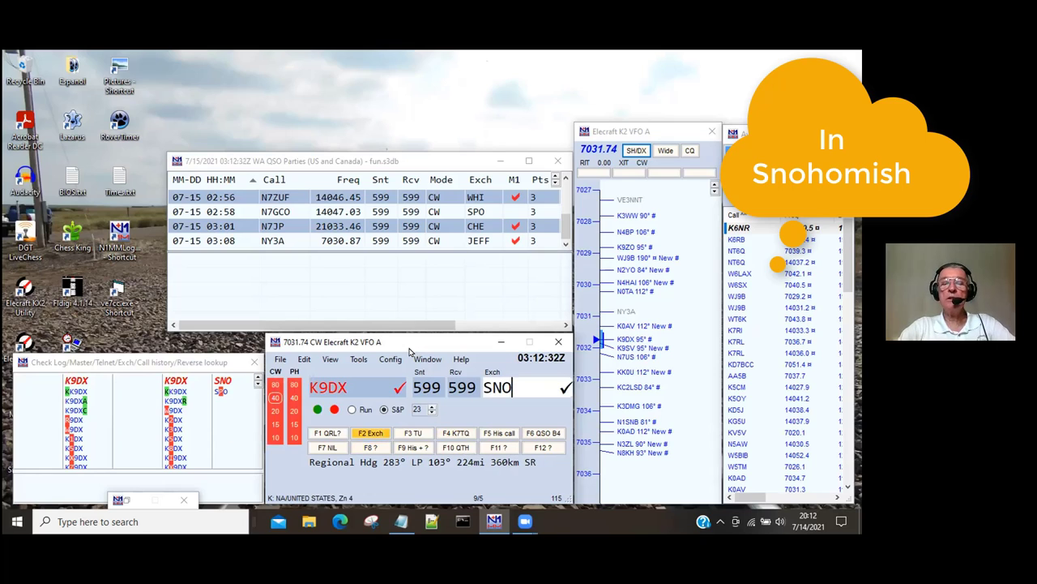
key(Return)
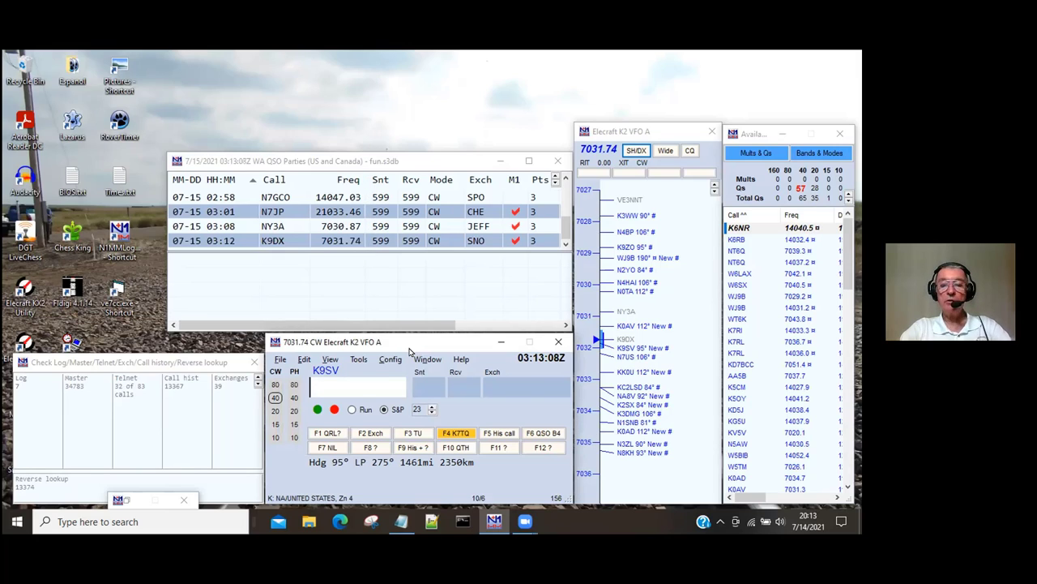
Open the CW keyboard window, move it aside, send a free-form thank-you message and close the window.
key(ctrl+k)
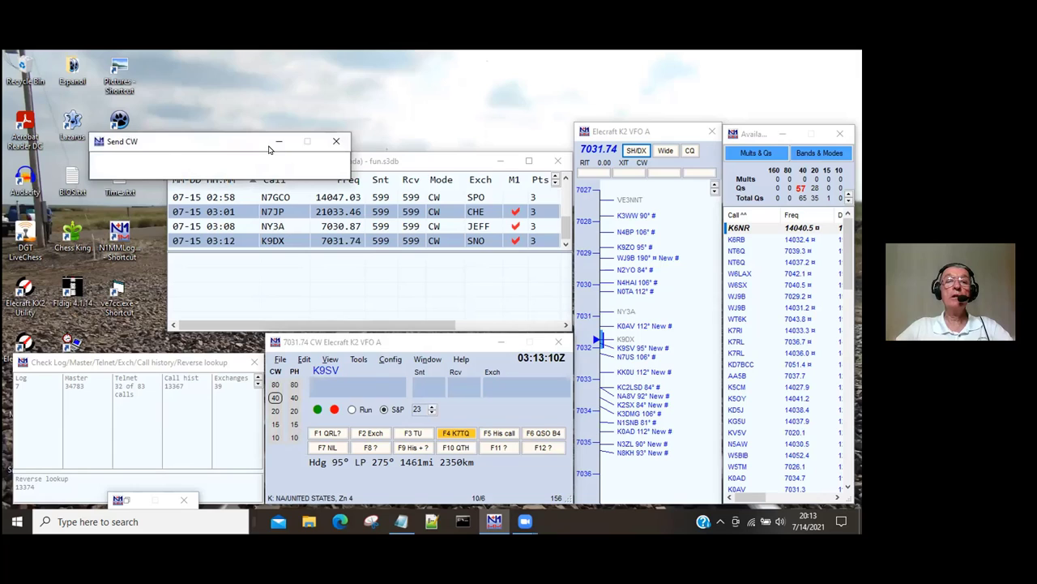
drag(271, 143, 364, 151)
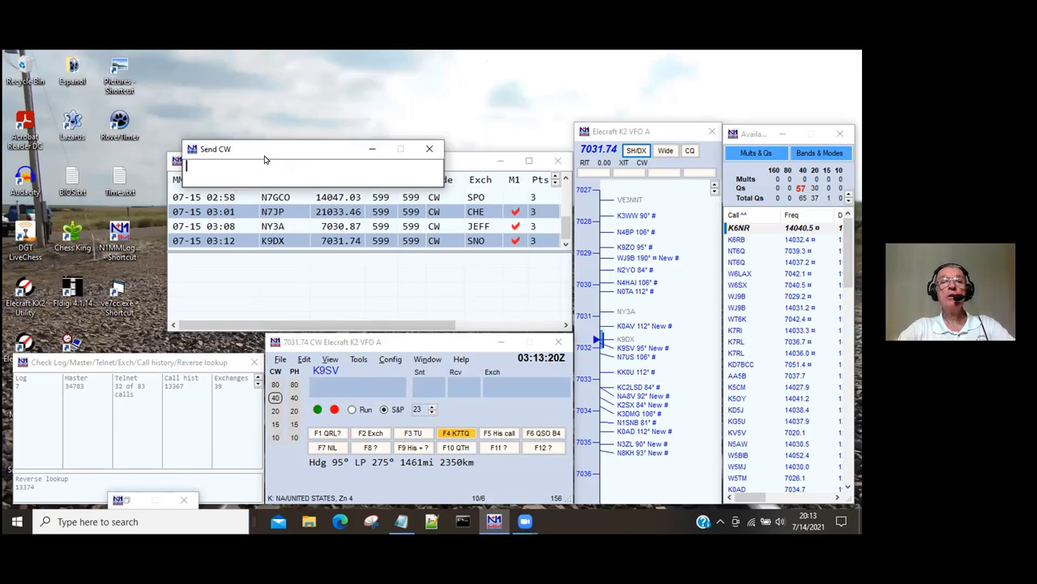
text(tu)
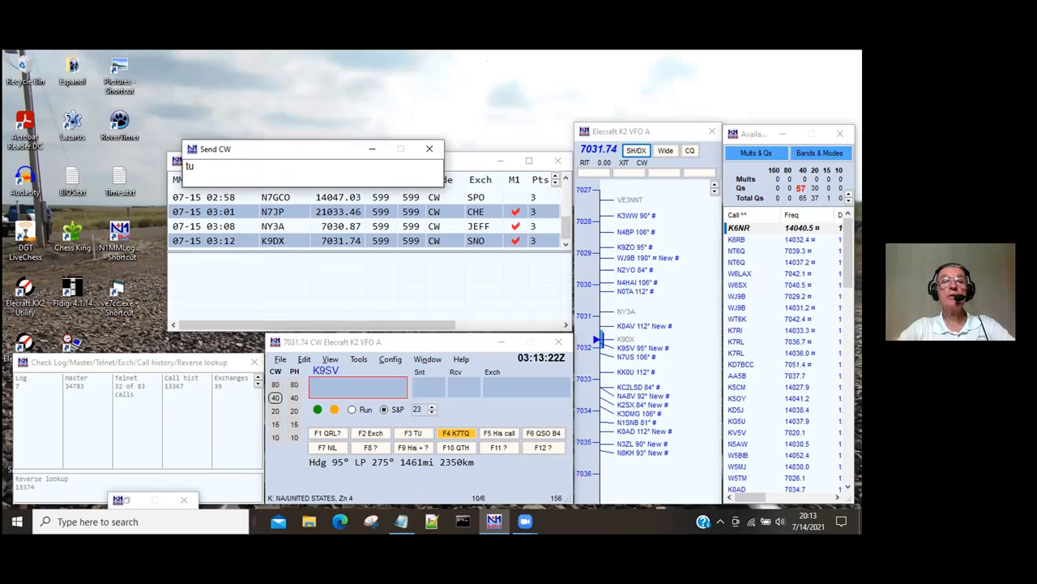
text(jay)
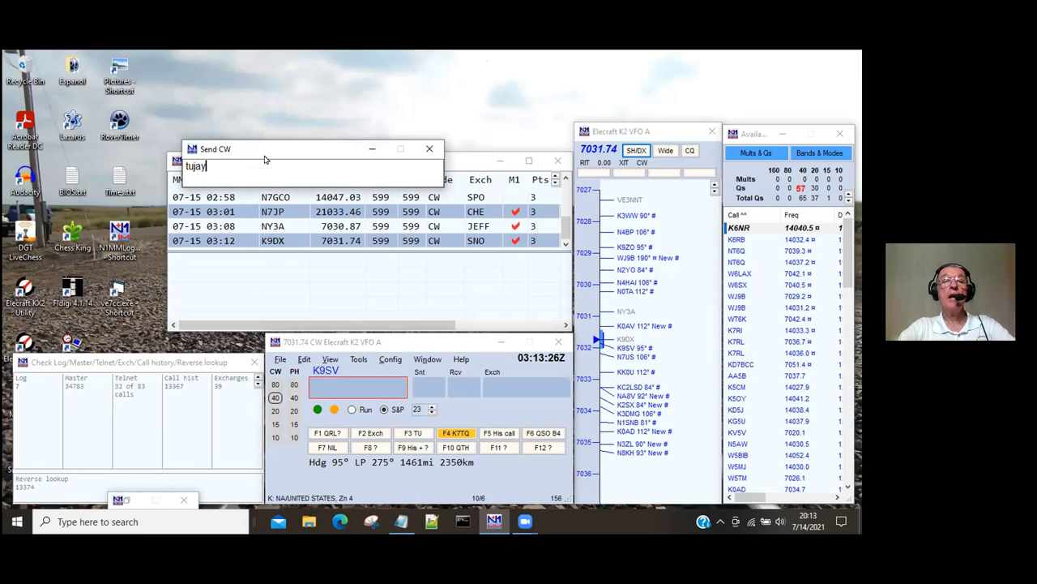
text(TU JUAL)
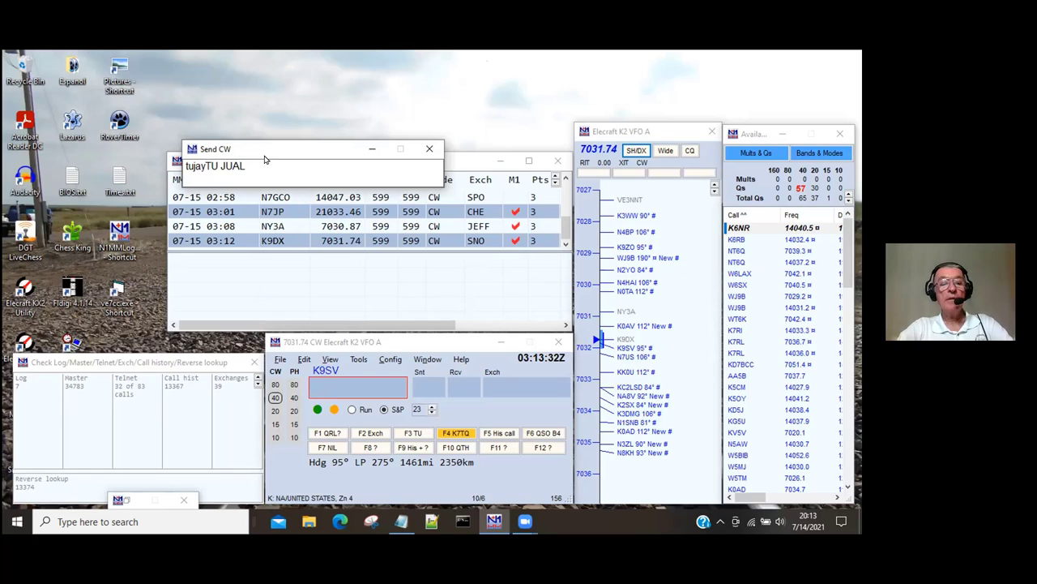
key(Return)
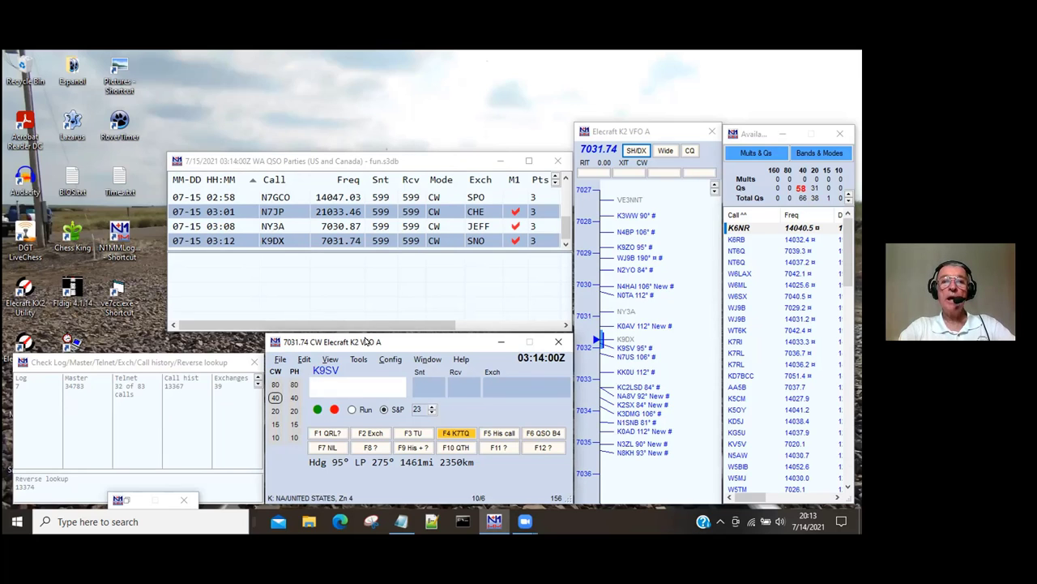
Switch to the 7QP QSO party log and return to the WA QSO party log.
key(alt+f)
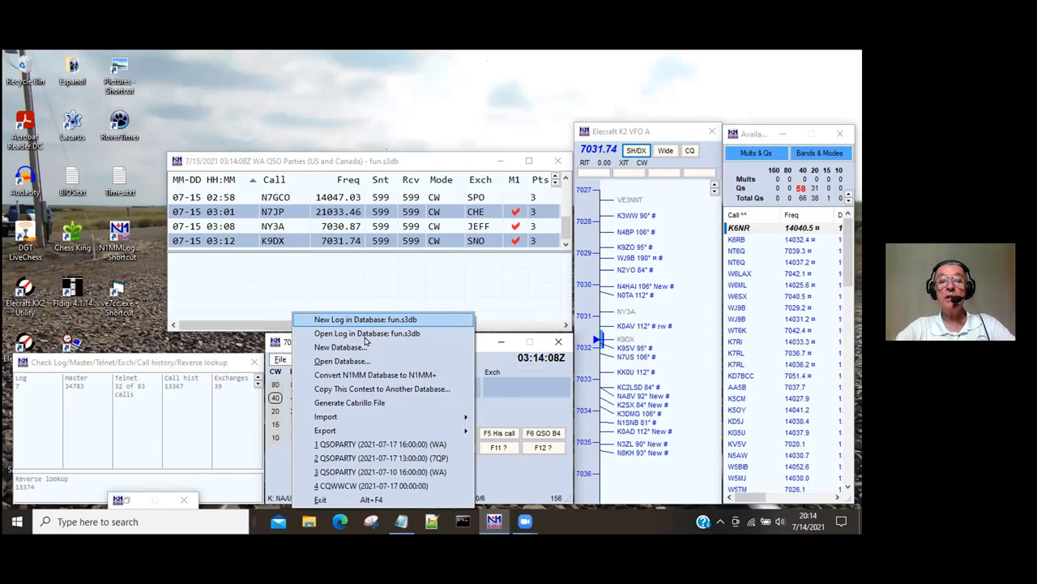
click(366, 340)
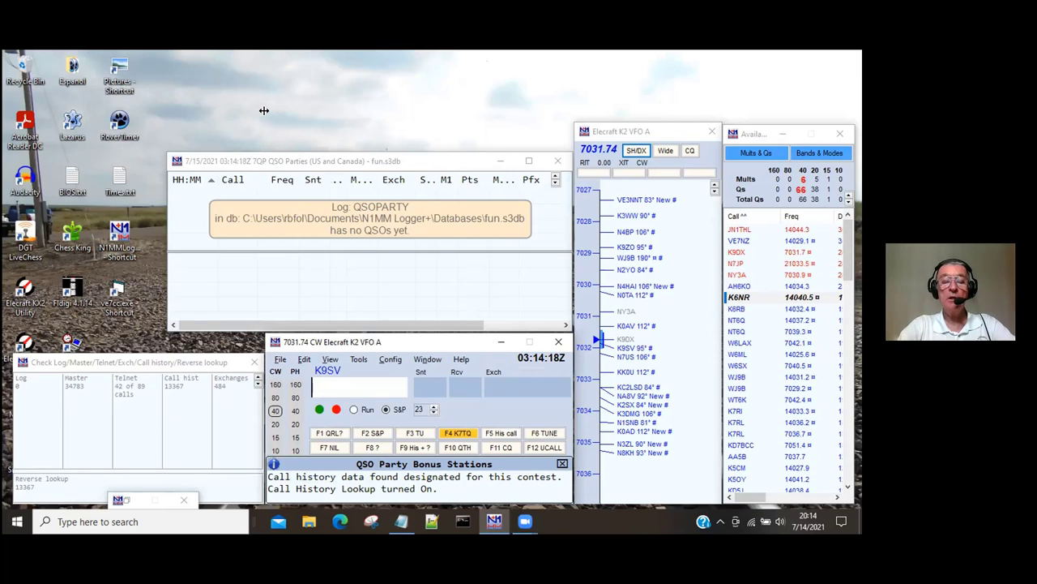
key(alt+f)
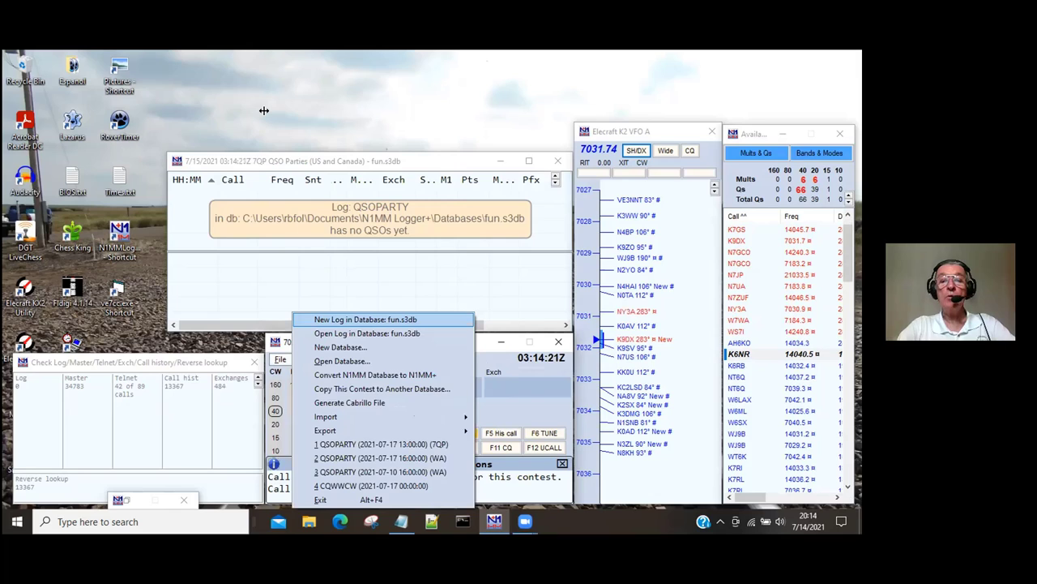
key(Return)
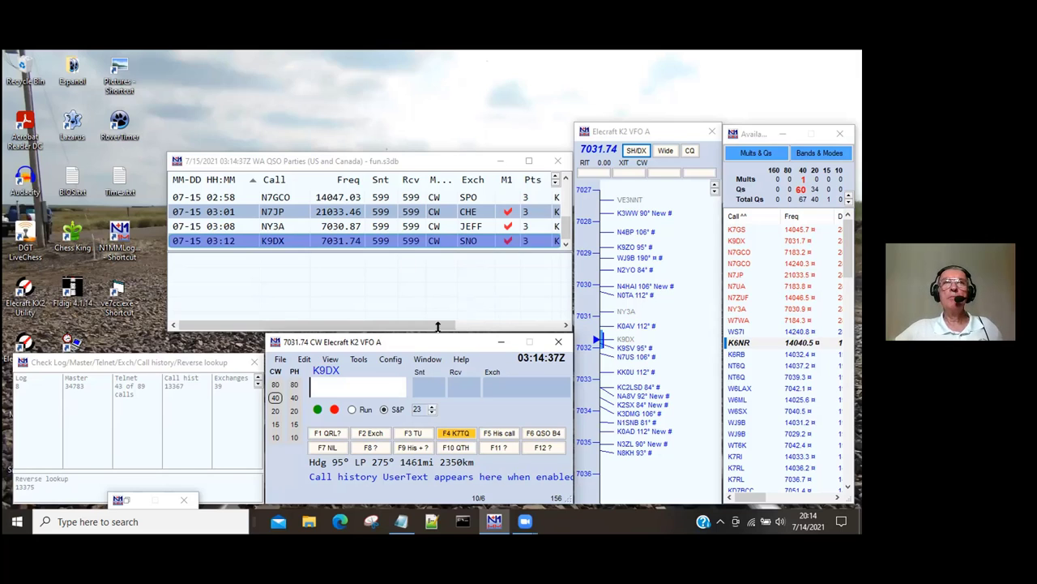
Open the Info window and move it up and away from the entry window.
click(428, 359)
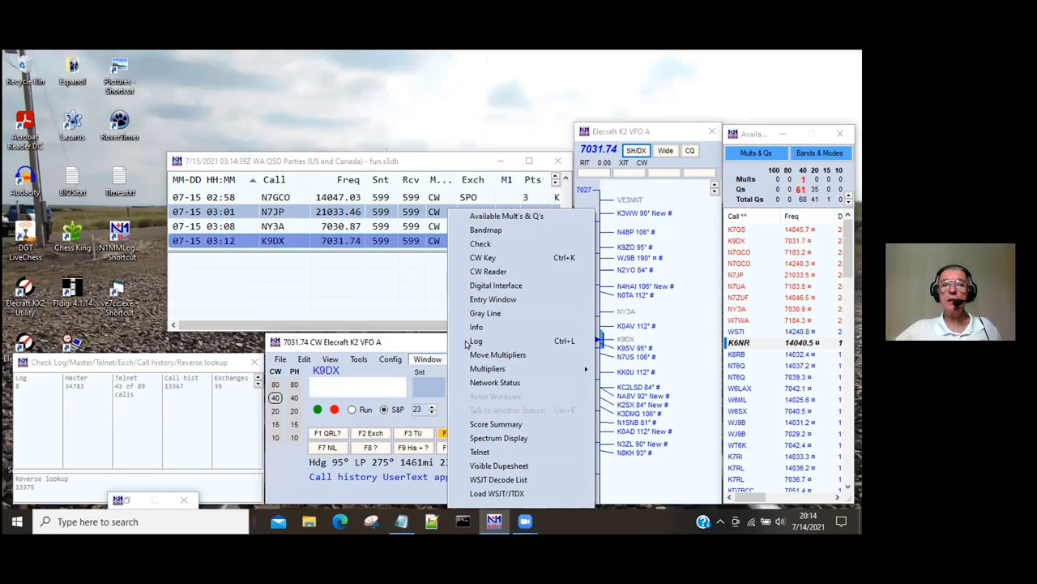
click(475, 327)
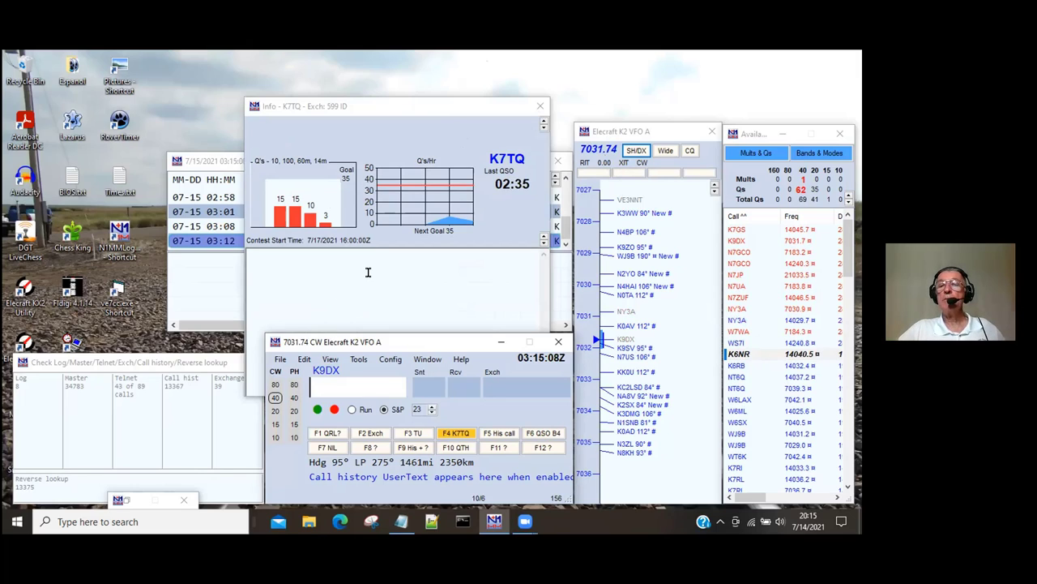
click(364, 105)
drag(423, 194, 361, 189)
click(427, 341)
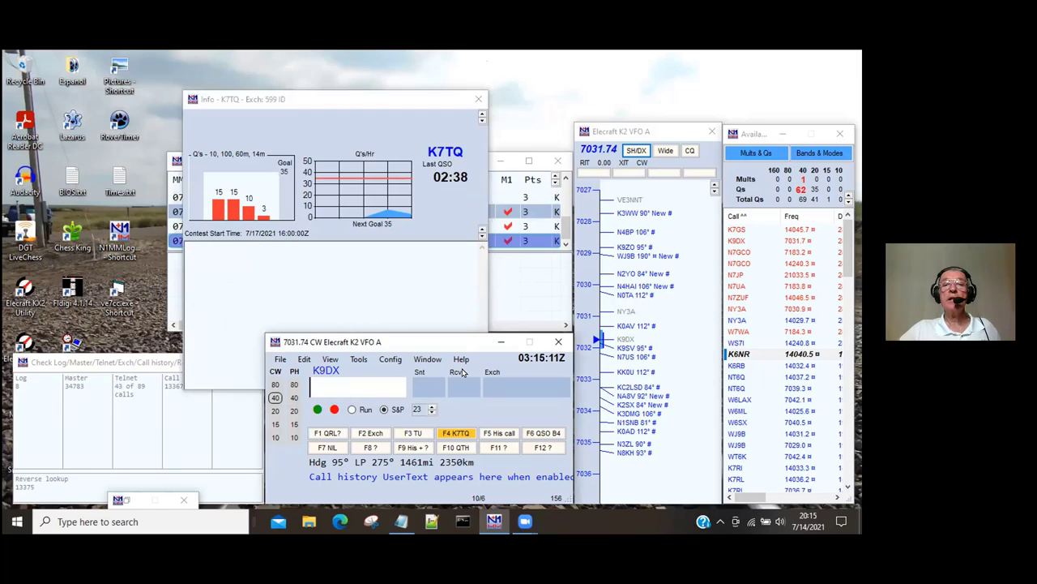
Open the Gray Line map and the Score Summary, placing the score window above the entry window and widening it to fit all columns.
click(428, 359)
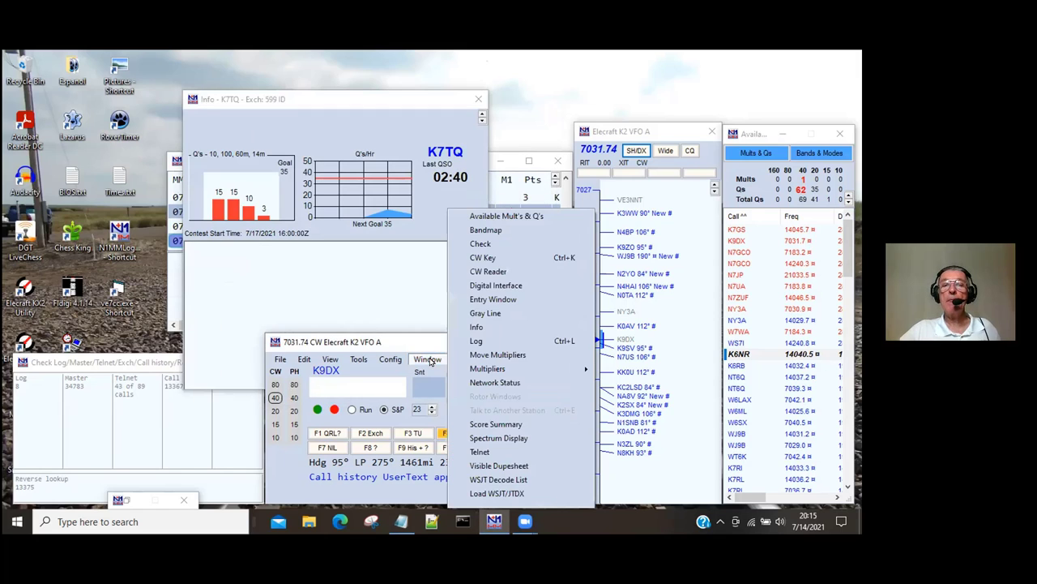
click(486, 312)
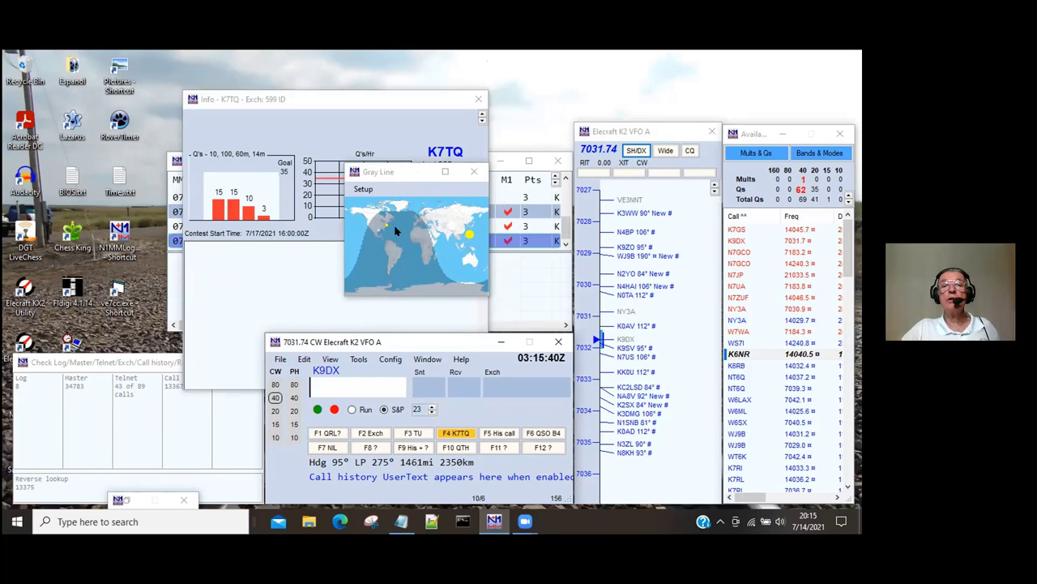
click(430, 359)
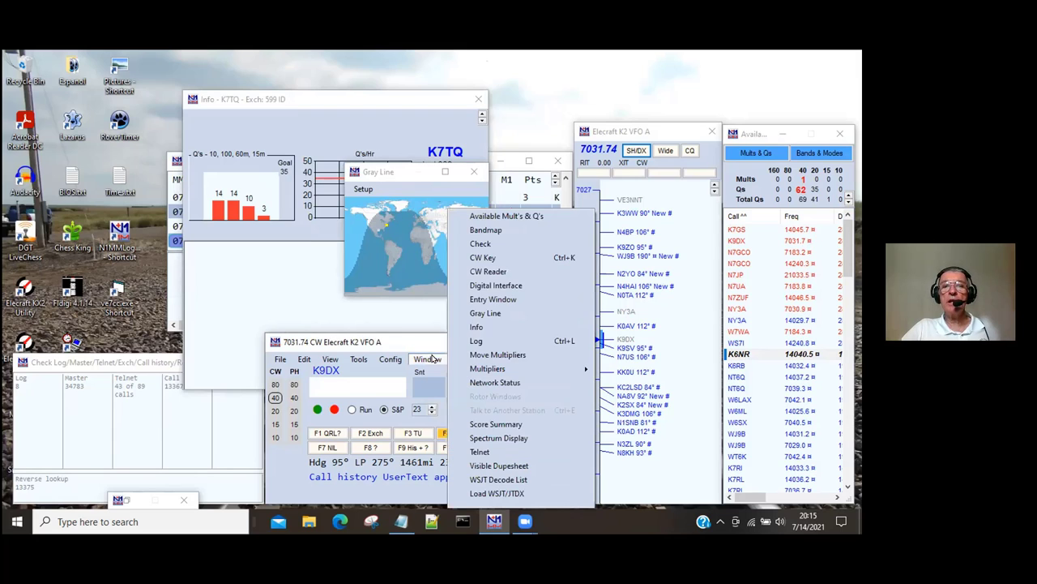
click(492, 425)
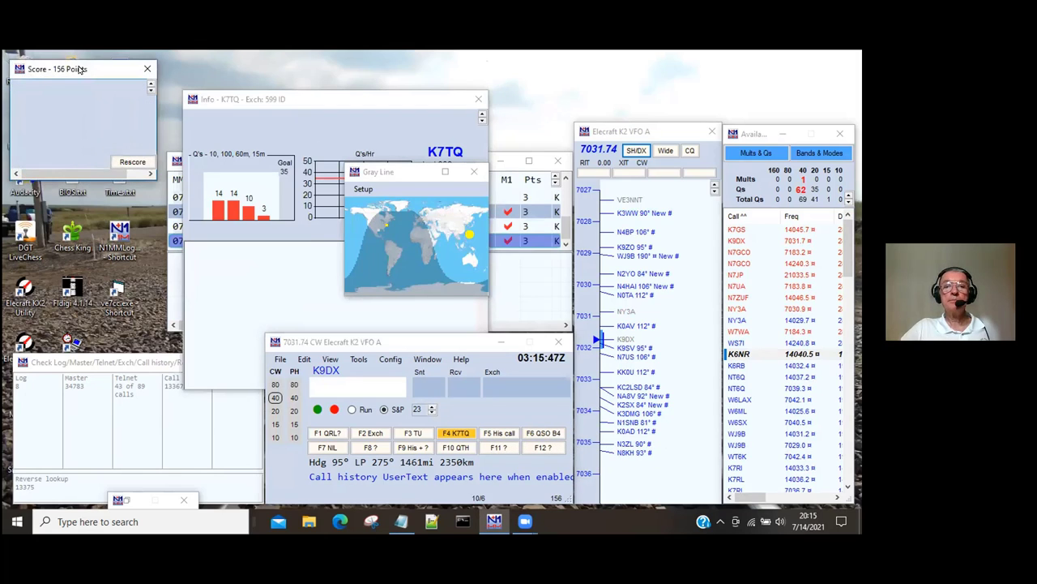
drag(79, 70, 347, 221)
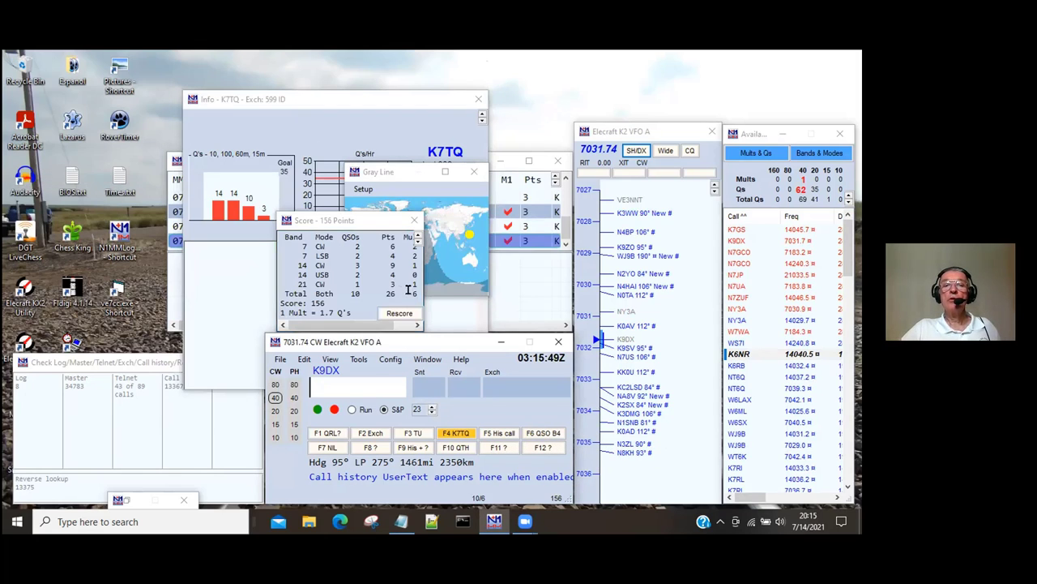
drag(424, 297, 511, 300)
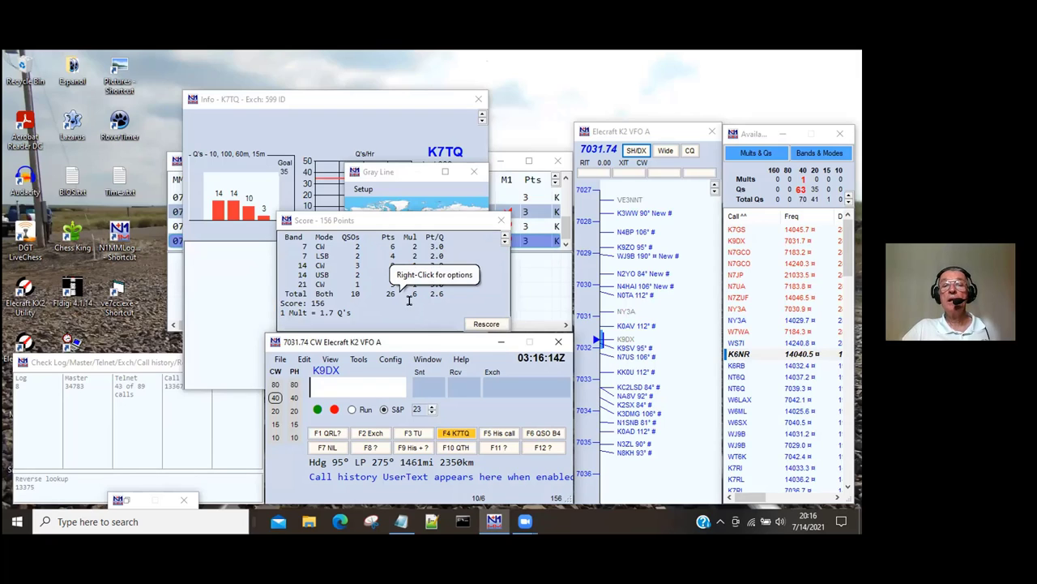
Open the Counties/Other multipliers window.
click(427, 358)
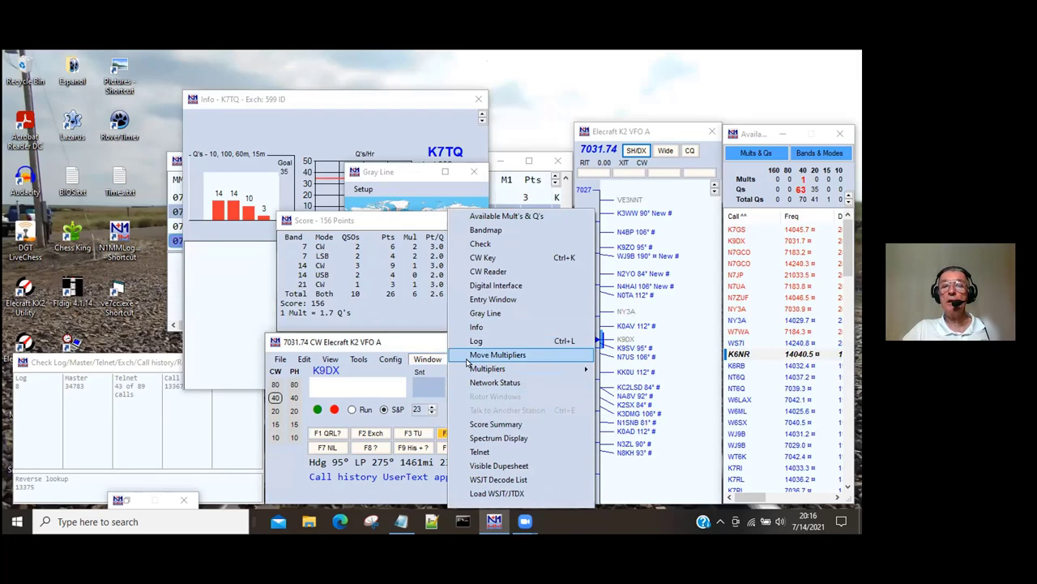
mouse_move(479, 369)
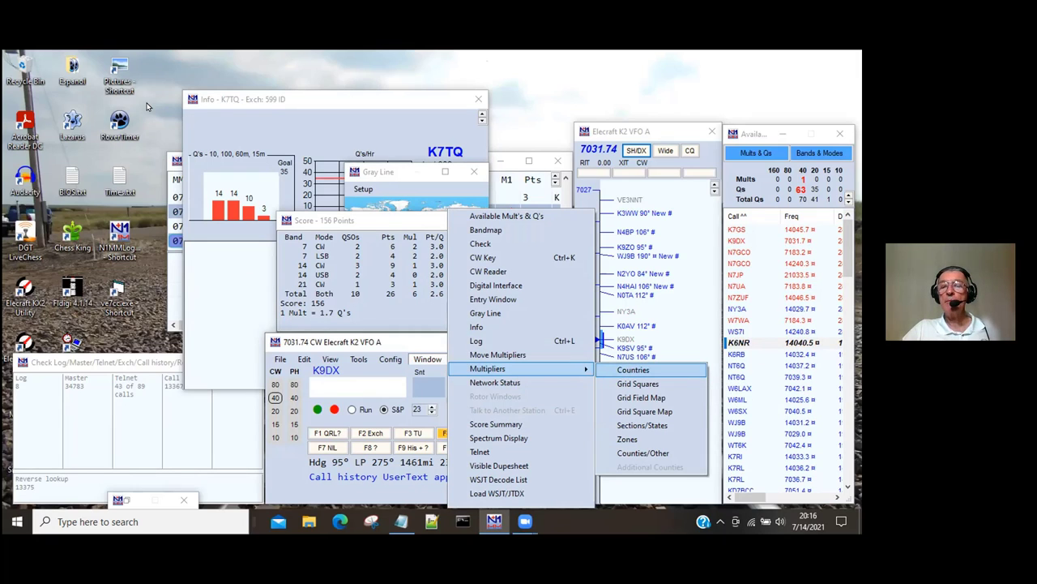
key(Down)
key(Down)
key(Down)
key(Down)
key(Down)
key(Down)
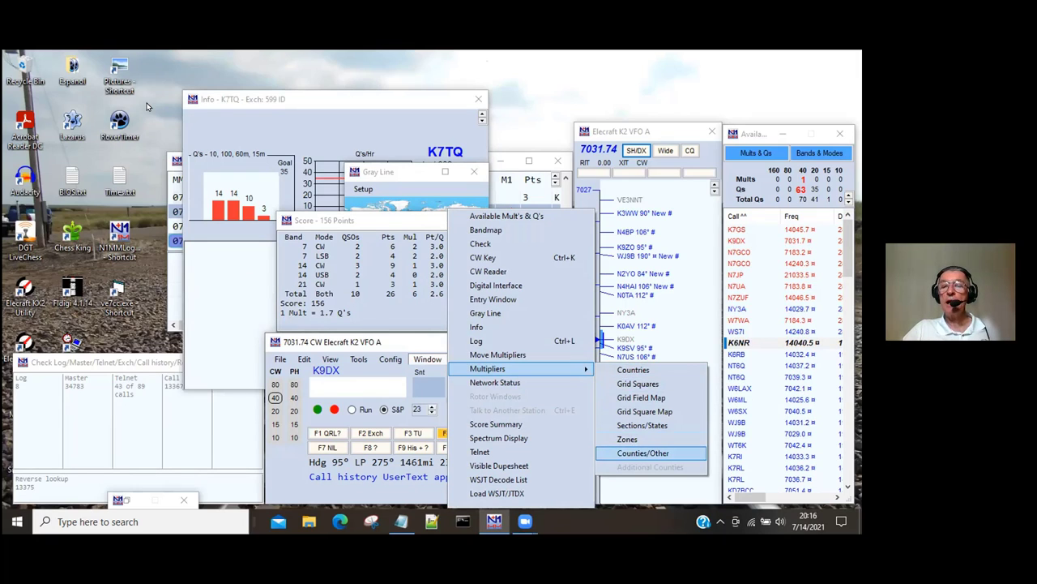
key(Return)
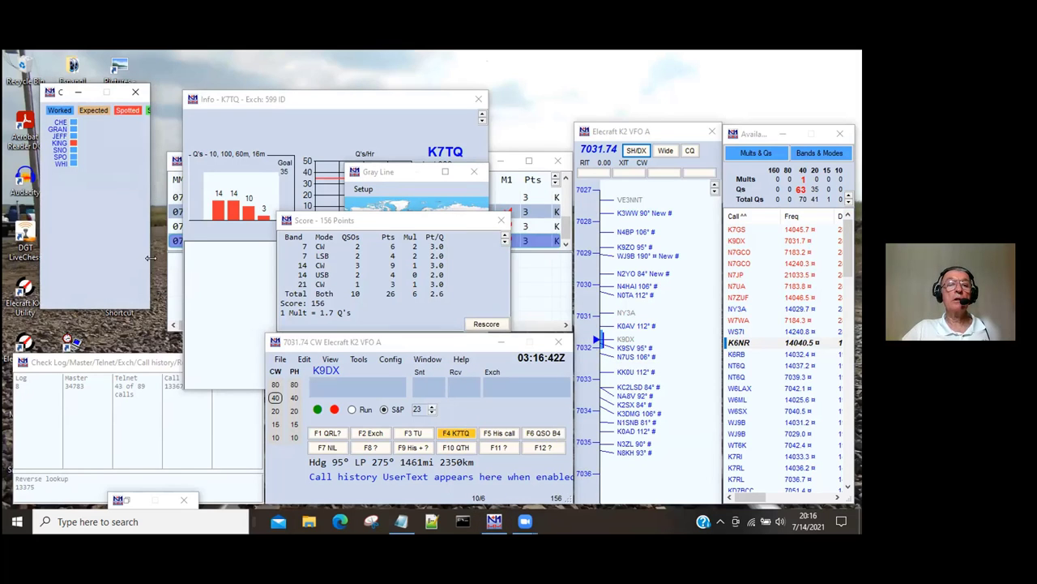
Widen the Counties/Other window and turn off Show Only Worked & Expected to be Worked Mults.
drag(151, 257, 314, 258)
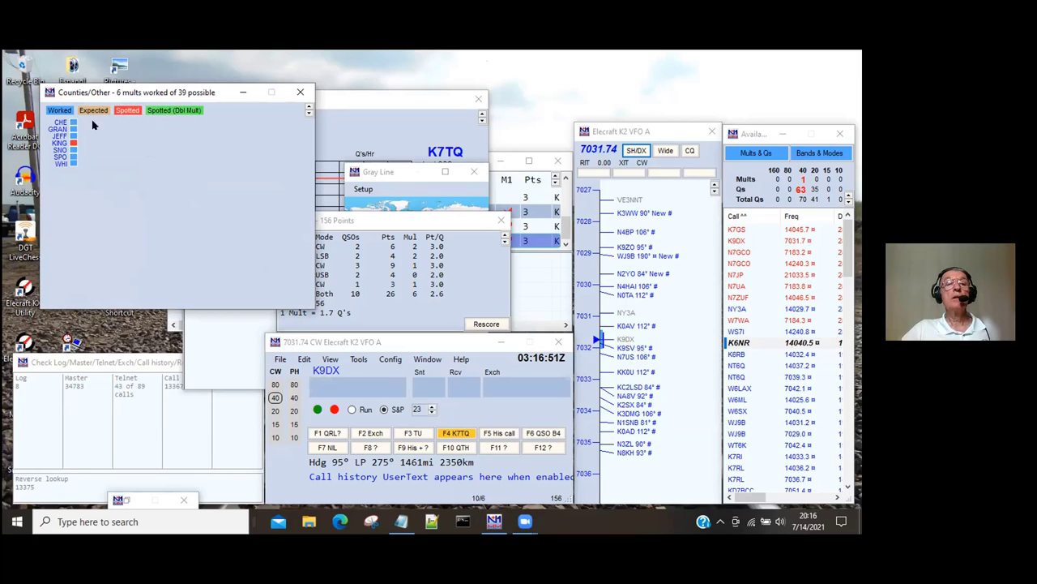
right_click(106, 145)
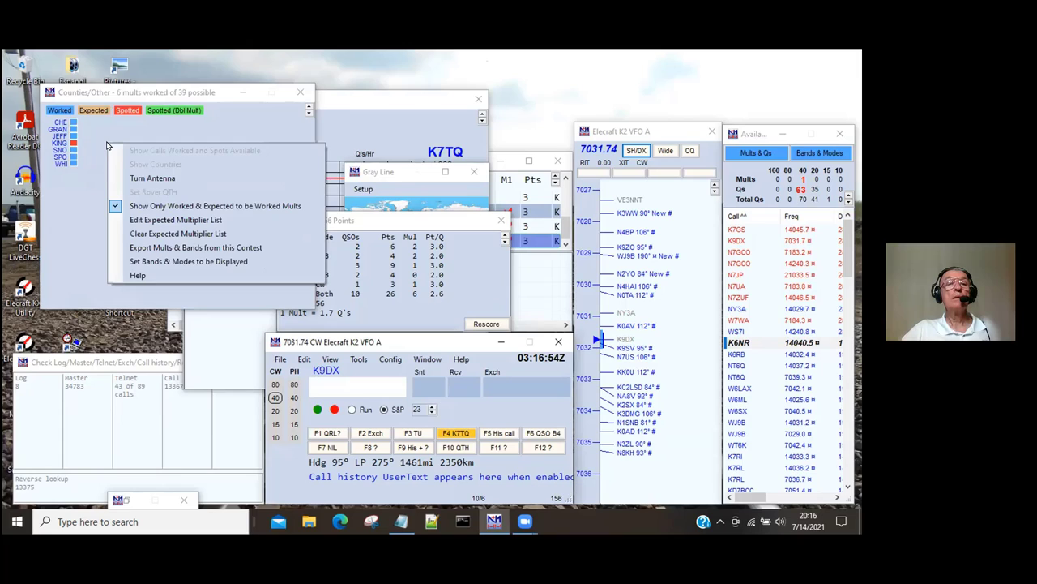
click(170, 207)
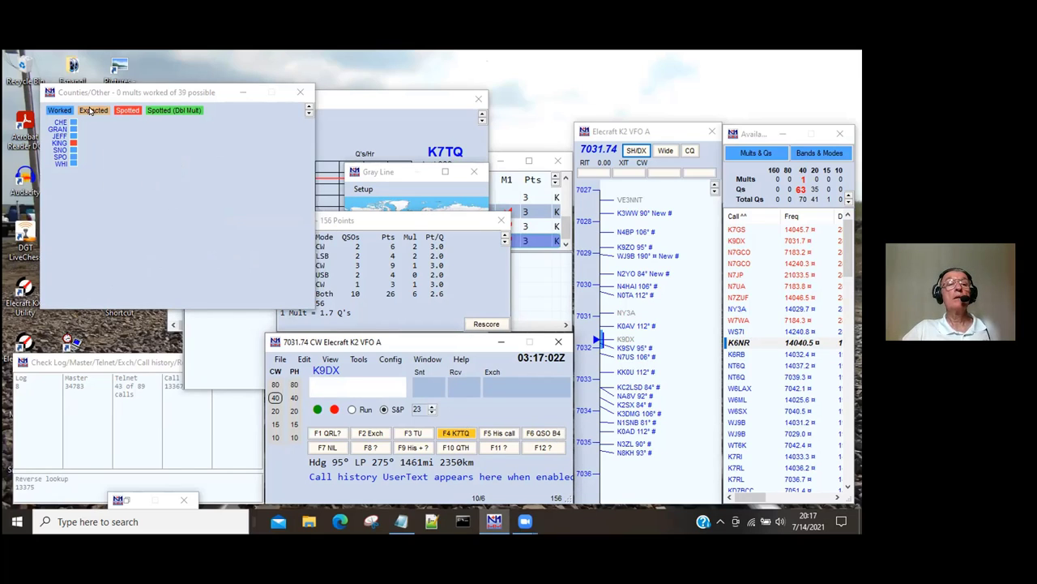